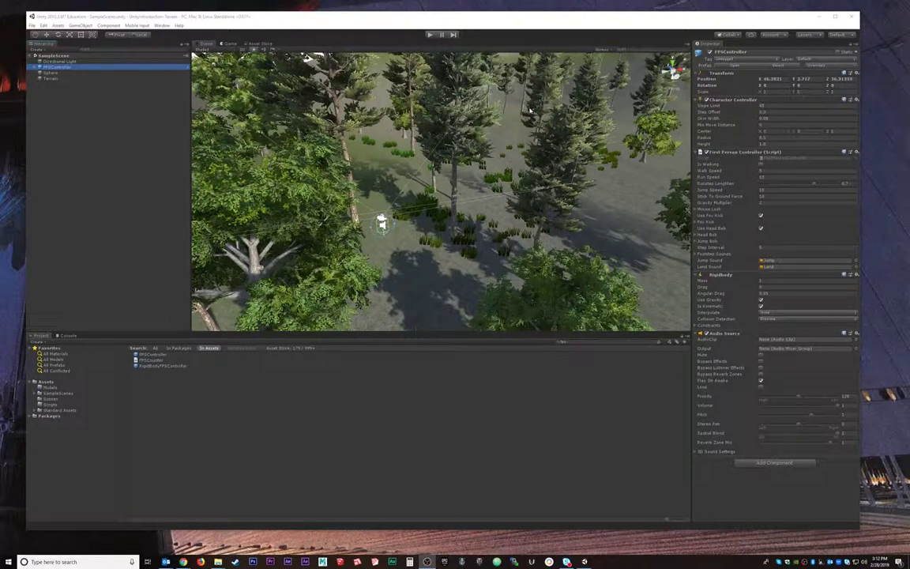
scroll(478, 135, "down", 10)
scroll(382, 117, "up", 10)
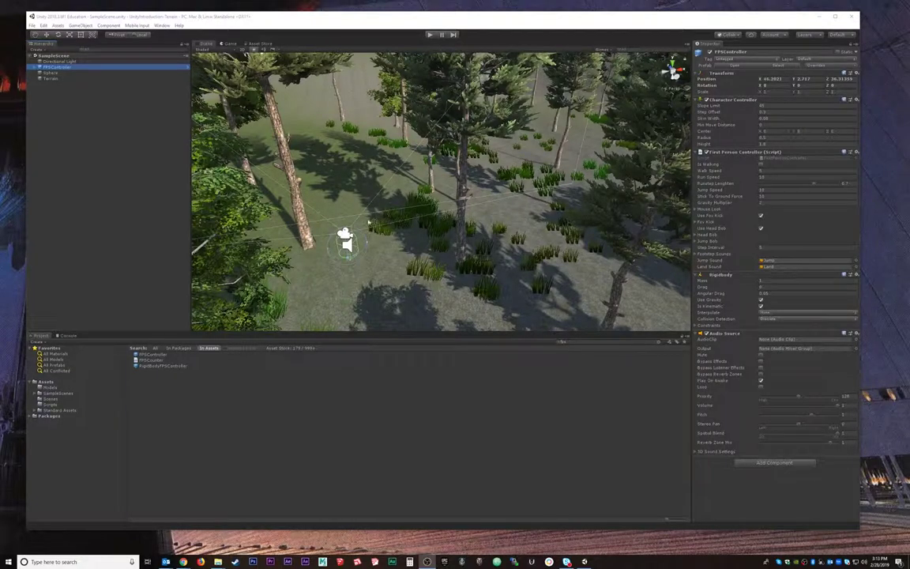
right_click_drag(366, 220, 377, 202)
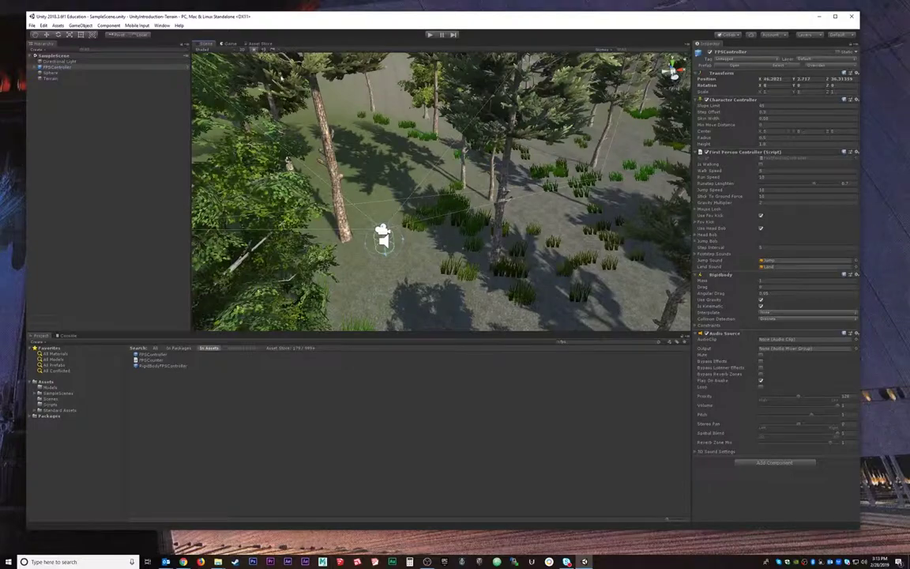
Search the Asset Store for "Poly Too" and open the Poly Toolkit asset page
left_click(263, 44)
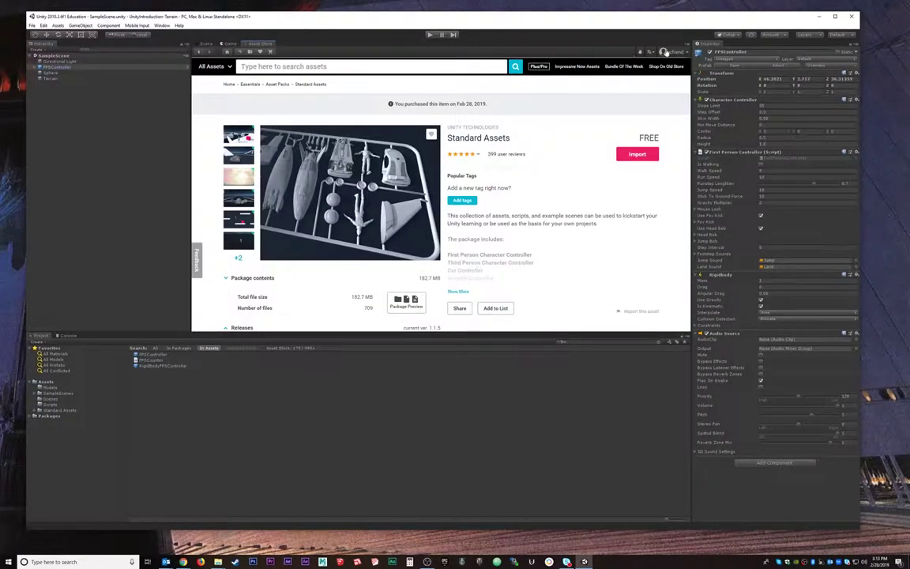
left_click(332, 66)
type("Poly")
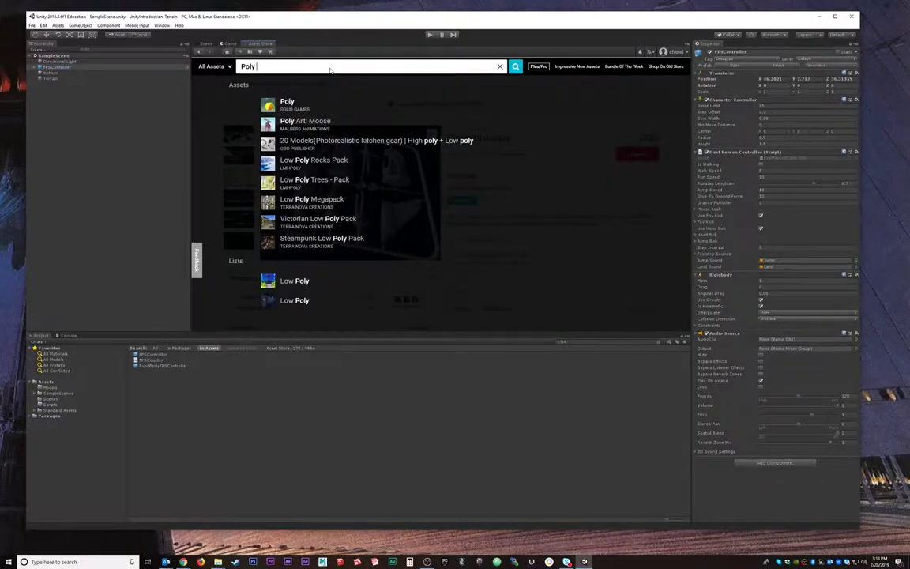
type(" Too")
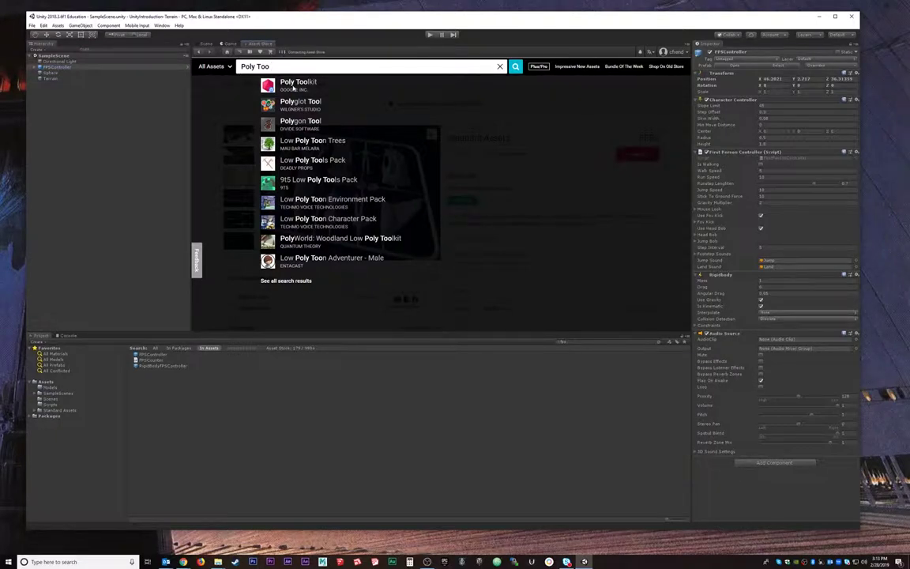
left_click(293, 87)
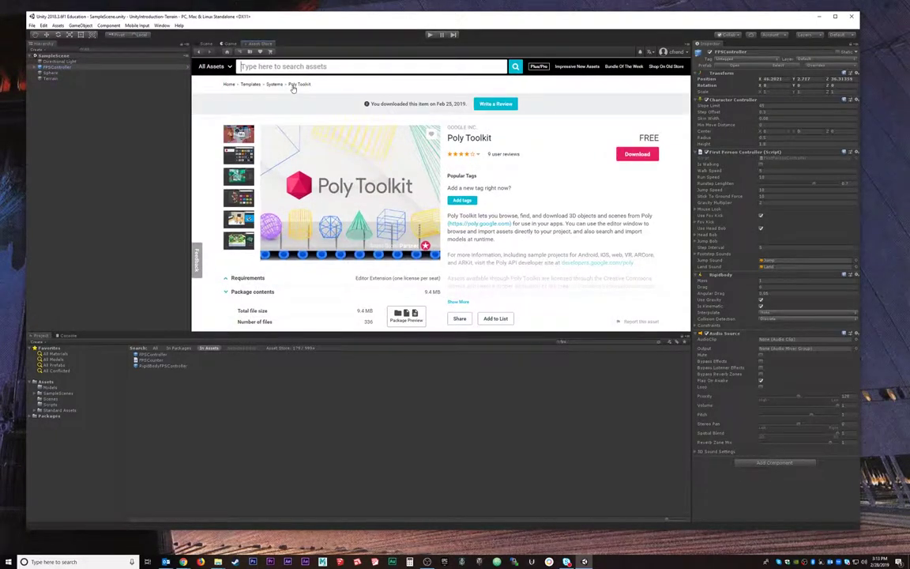
Download the Poly Toolkit package and import all of its contents into the project
left_click(642, 157)
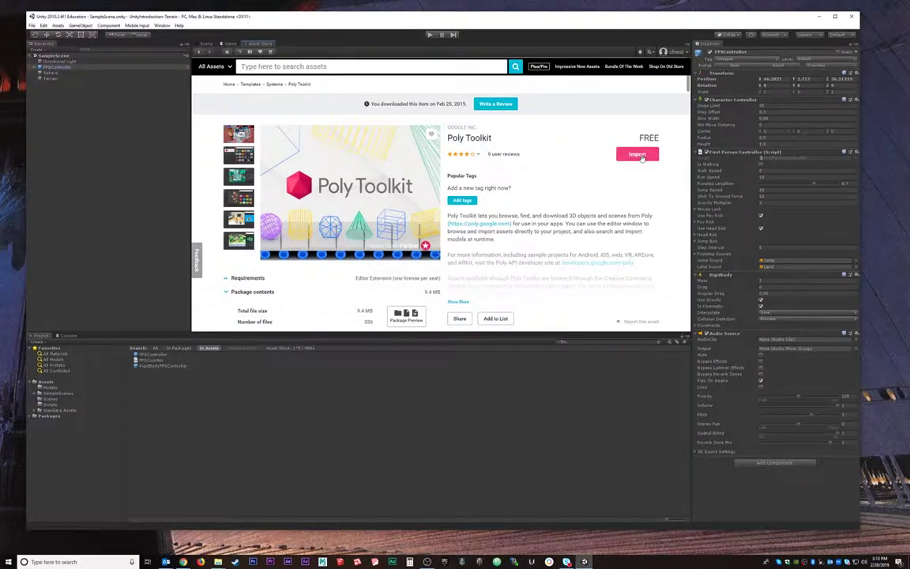
left_click(637, 159)
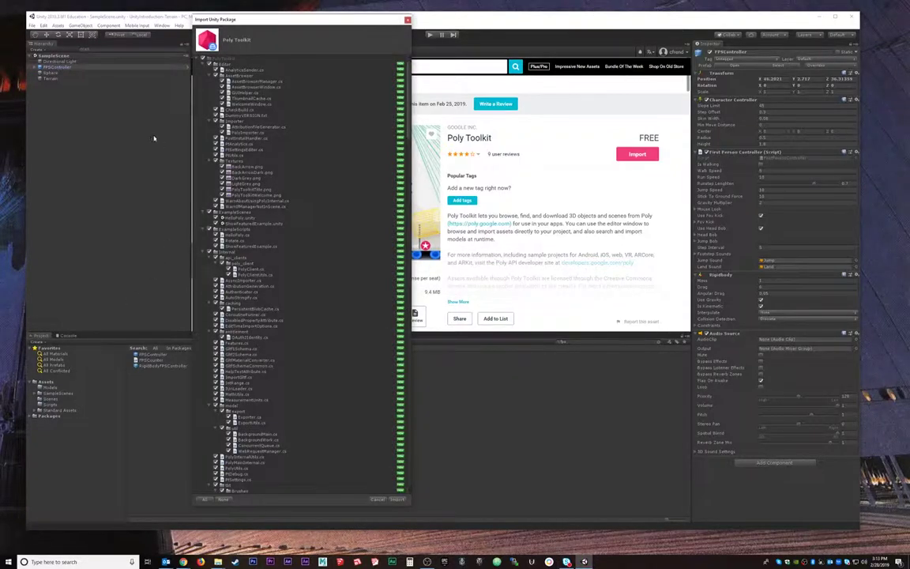
left_click(198, 58)
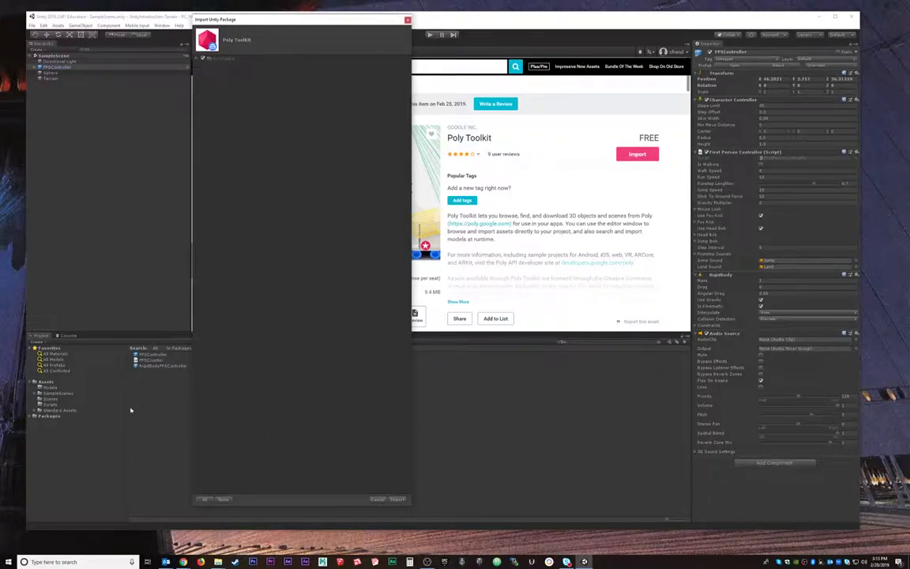
left_click(396, 500)
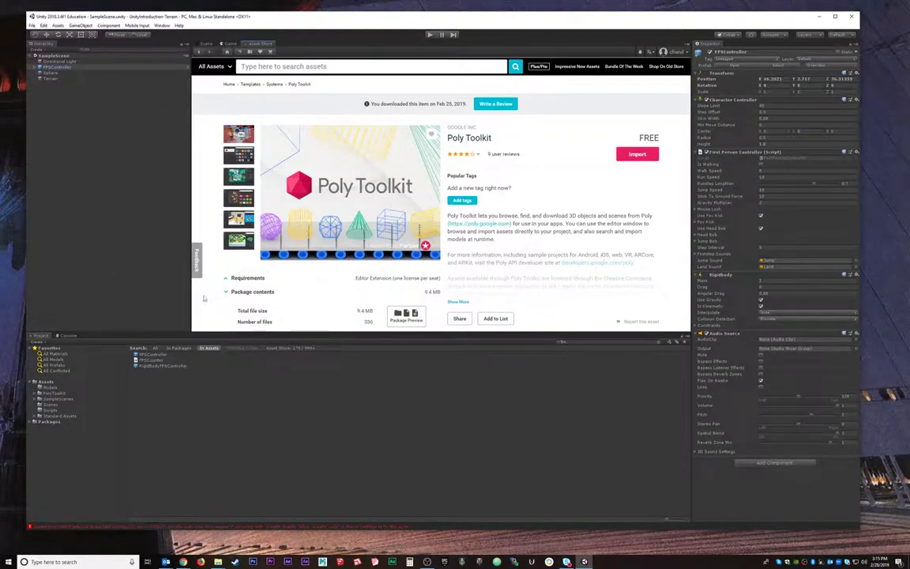
Review the import error in the console and allow 'unsafe' code in the PC, Mac & Linux Standalone player settings
left_click(71, 332)
left_click(69, 335)
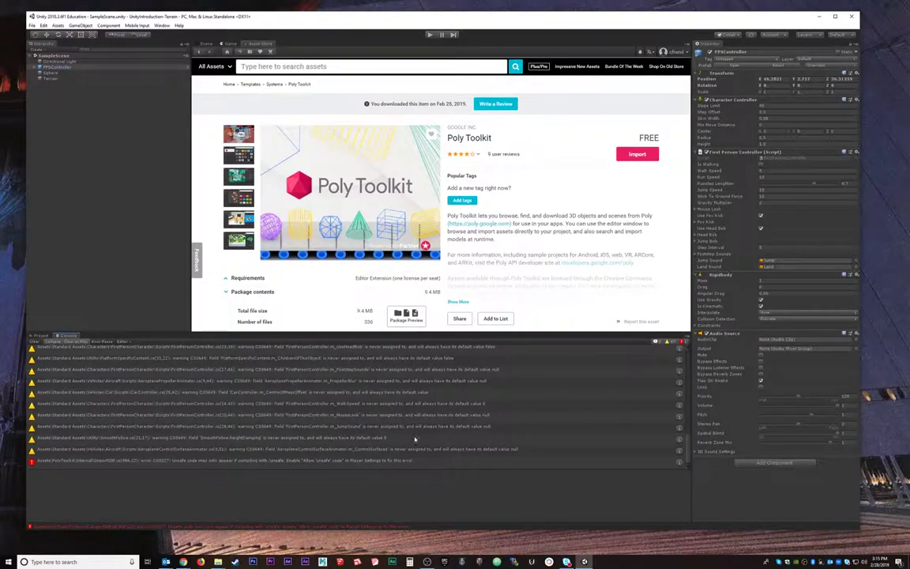
left_click(33, 25)
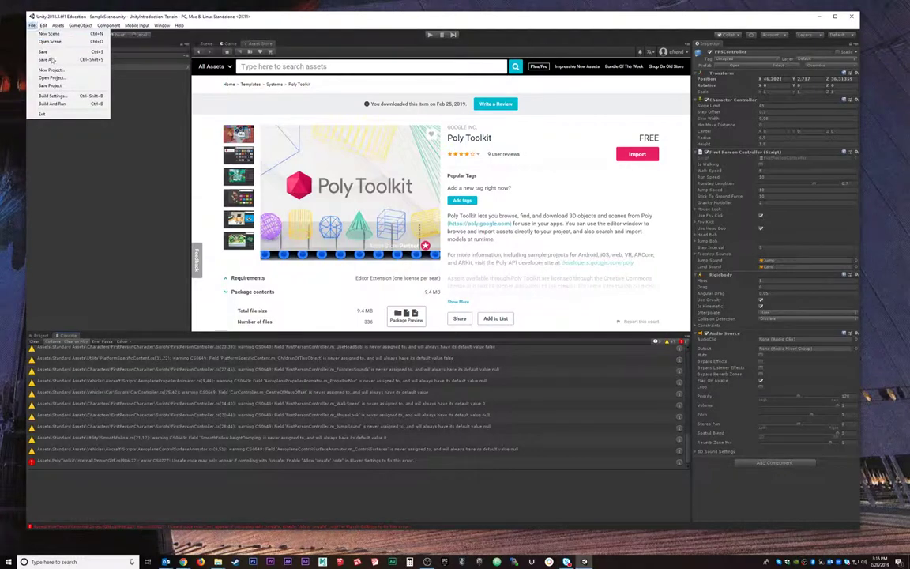
left_click(60, 99)
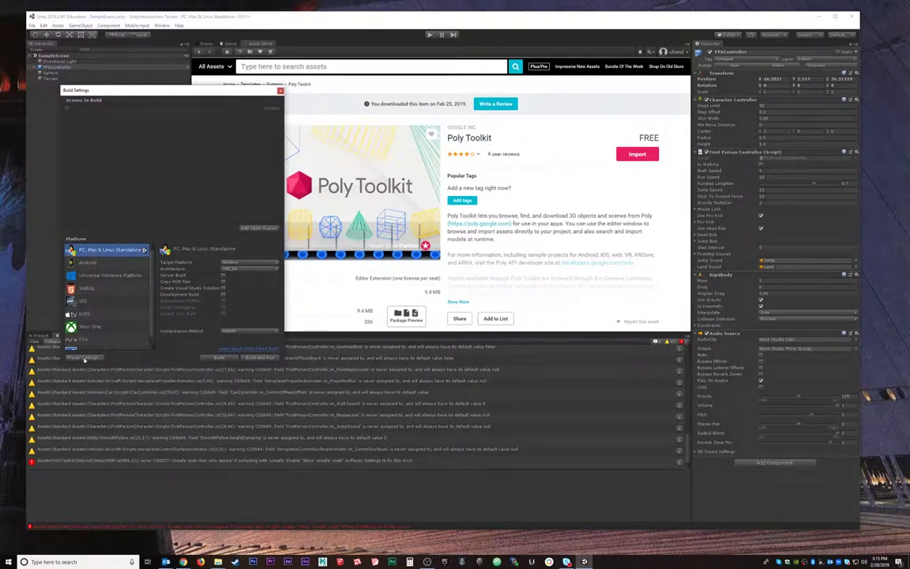
left_click(84, 357)
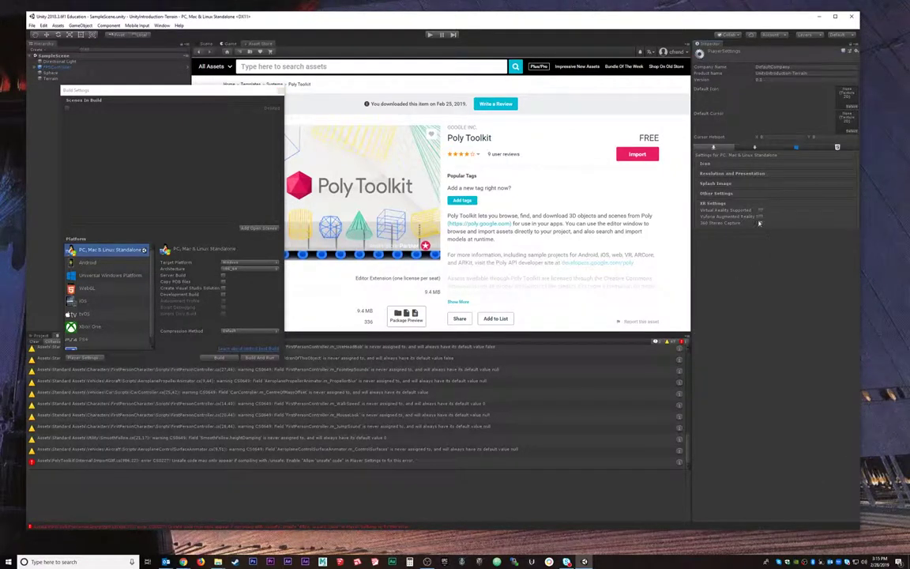
left_click(725, 194)
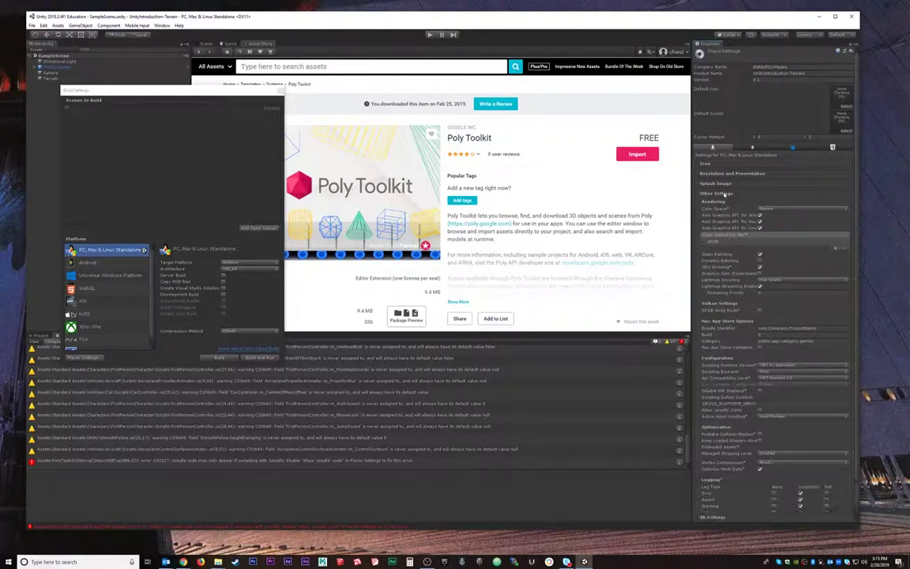
scroll(735, 229, "down", 2)
scroll(736, 236, "down", 1)
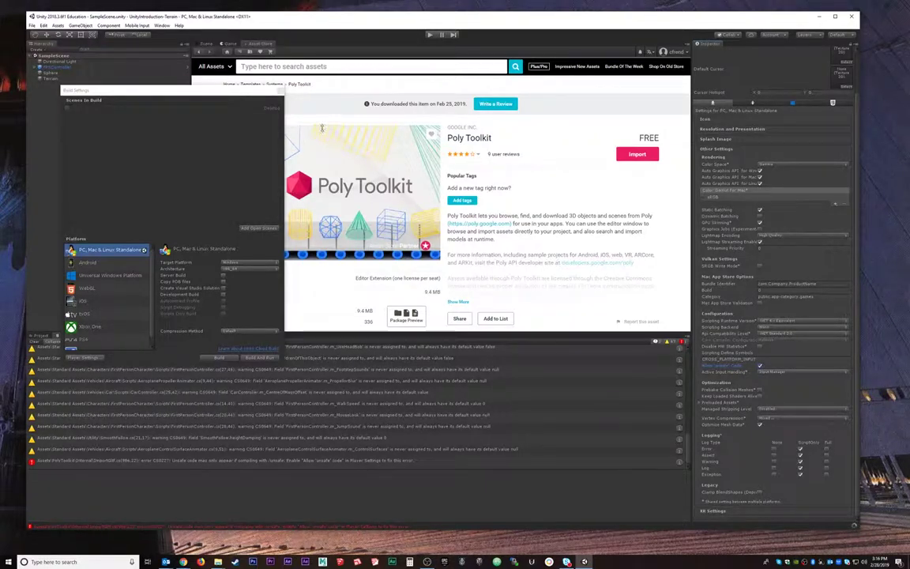
left_click(281, 91)
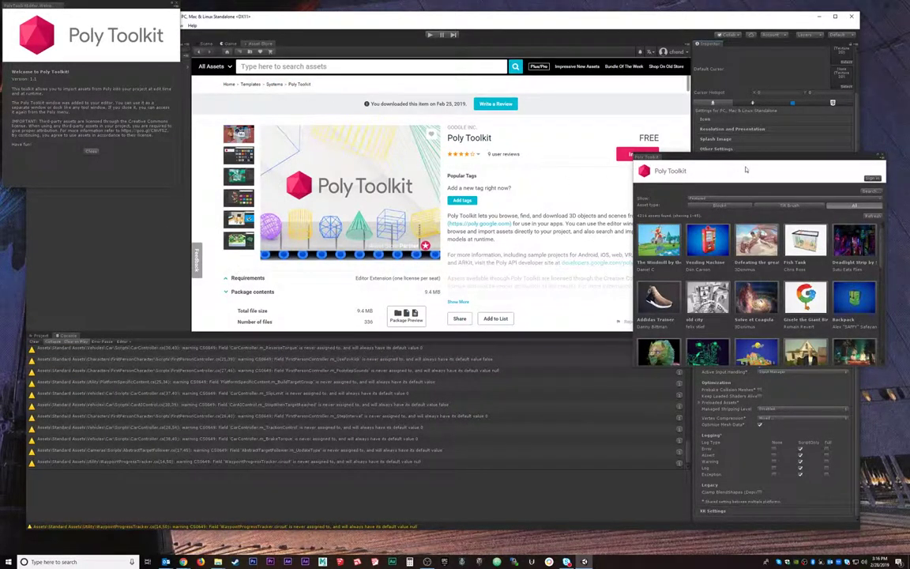
Dismiss the Poly Toolkit welcome window and dock the Poly Toolkit asset browser between the Asset Store and the Inspector
left_click_drag(743, 161, 290, 176)
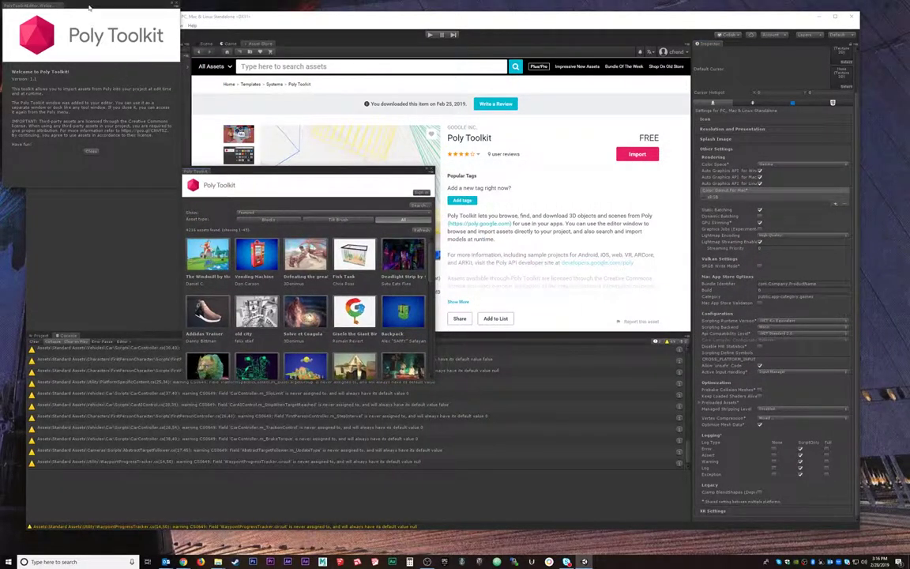
left_click_drag(79, 4, 158, 81)
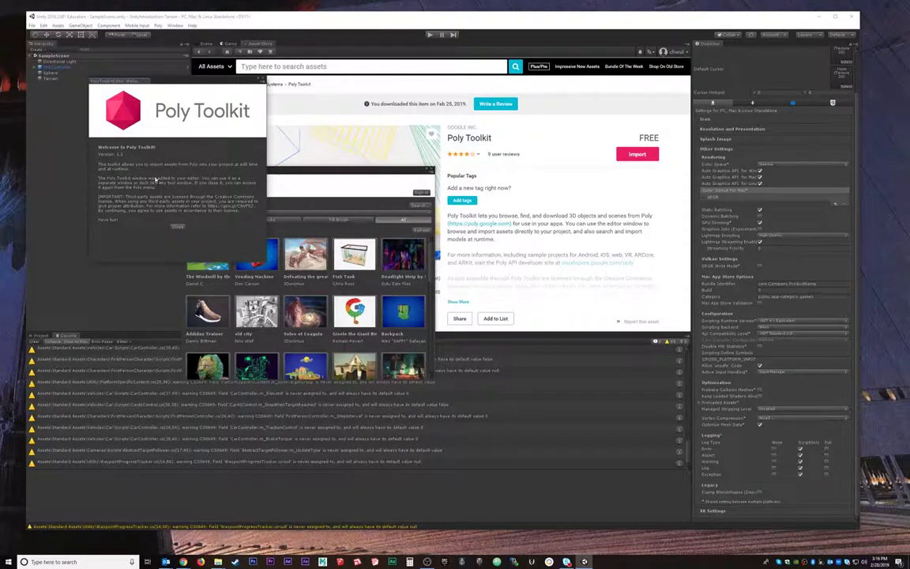
left_click(177, 227)
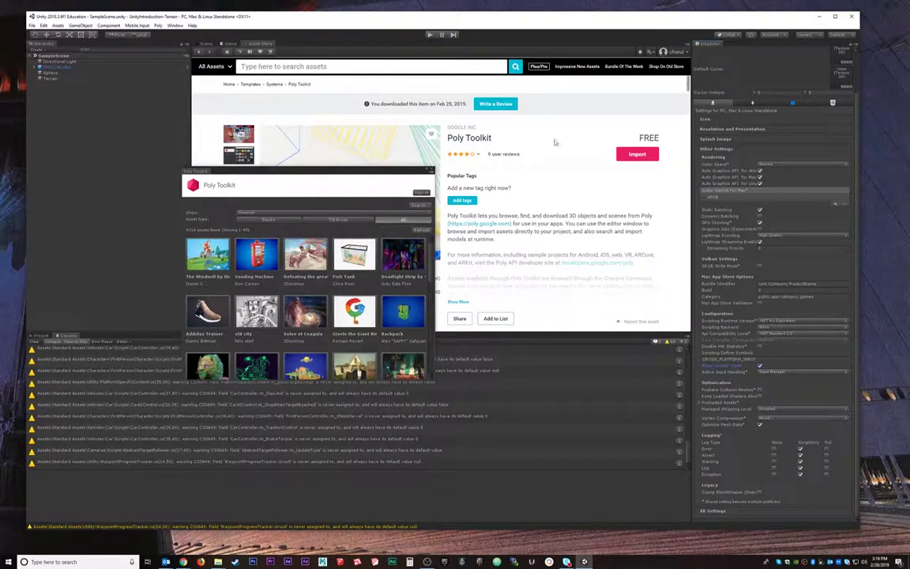
left_click_drag(238, 164, 252, 140)
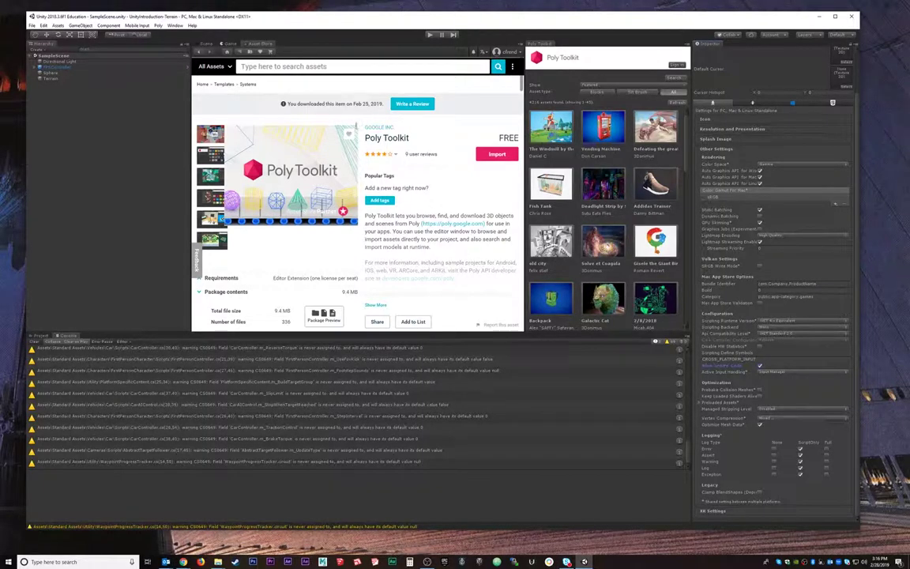
Show the Scene view and look through the featured assets in the Poly Toolkit browser
left_click(209, 45)
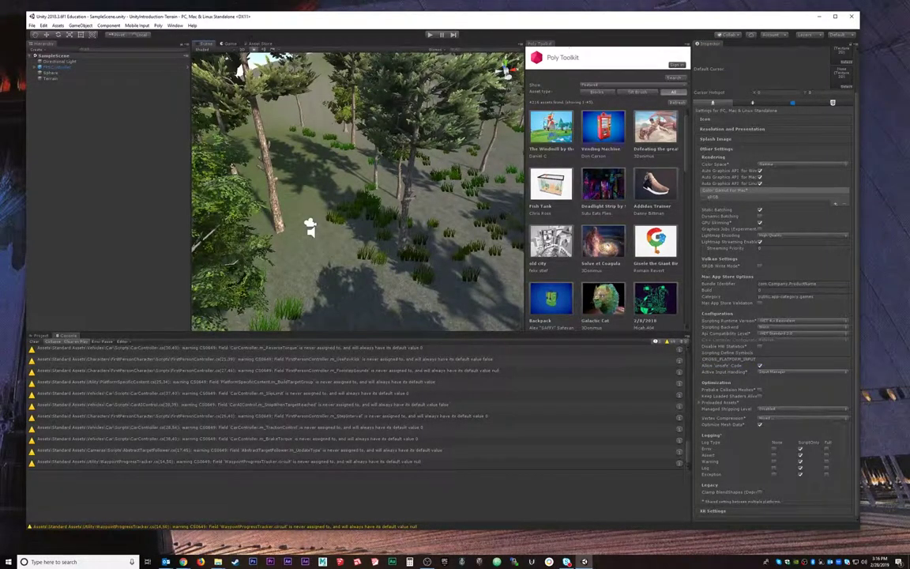
scroll(592, 197, "down", 3)
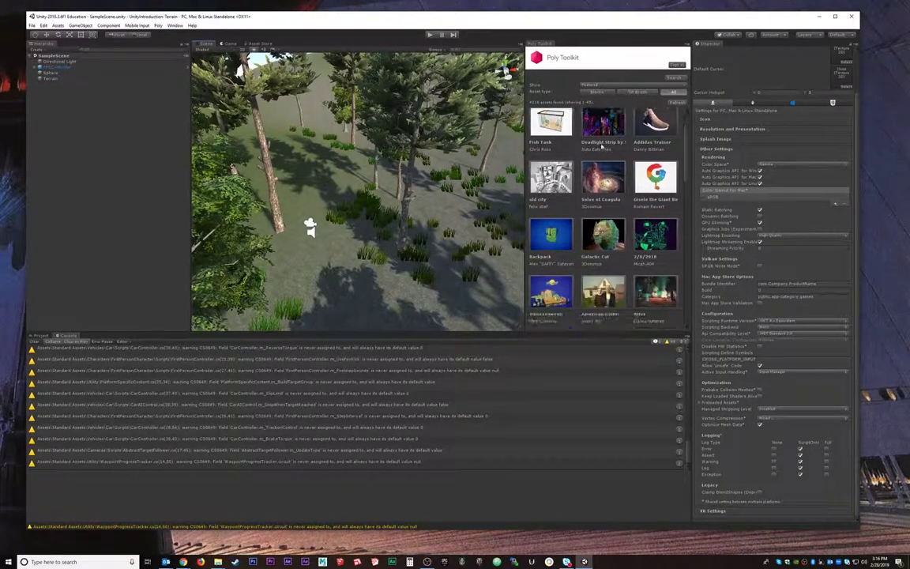
scroll(630, 254, "up", 3)
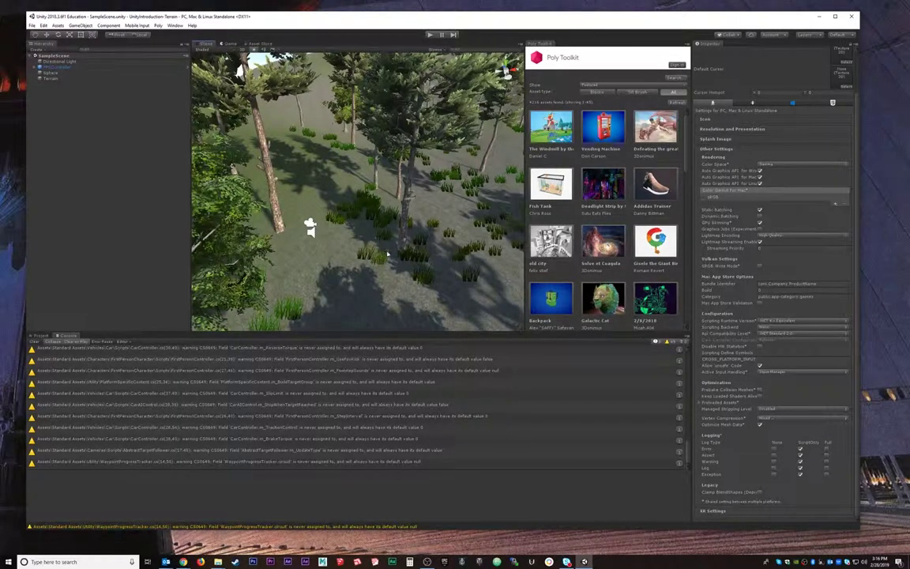
Switch to Firefox, search the web for "poly google" and open the Google Poly website
left_click(200, 562)
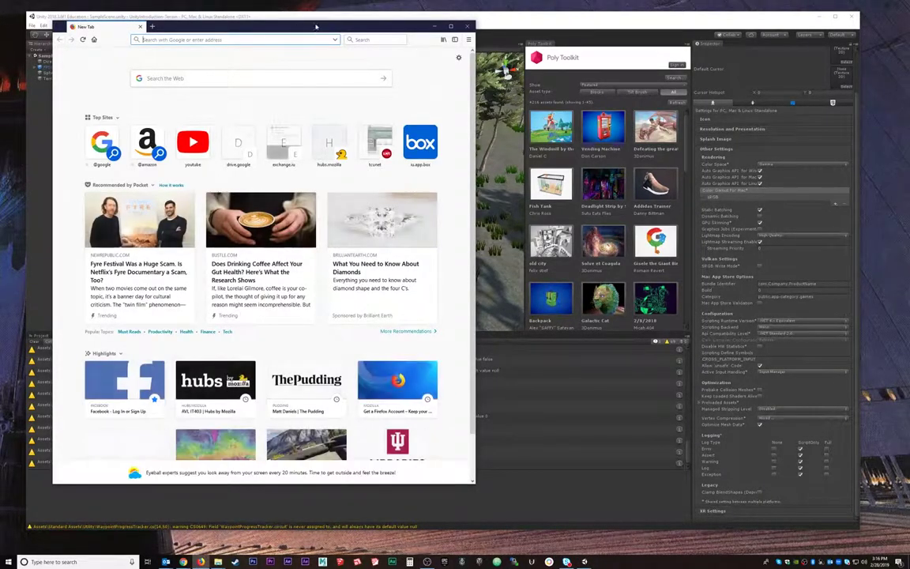
left_click_drag(298, 25, 332, 54)
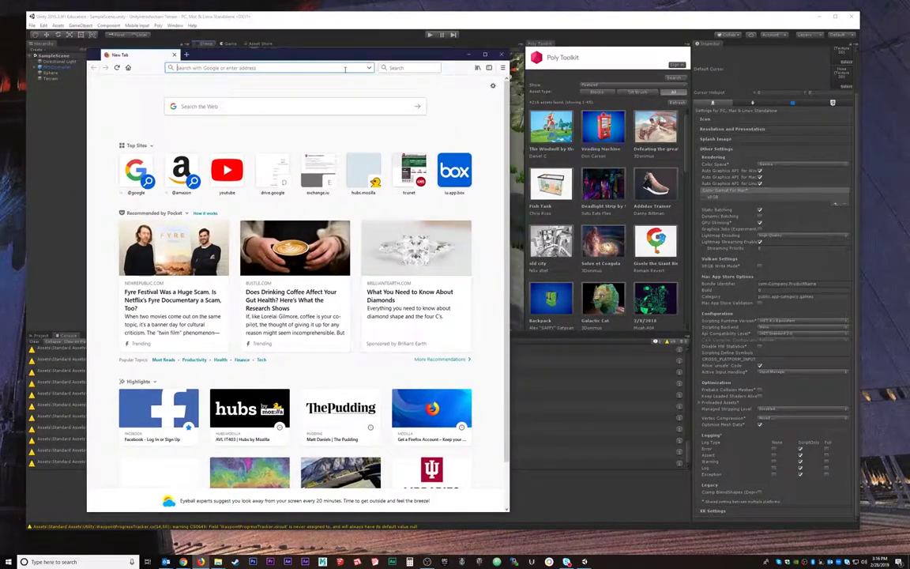
type("pol")
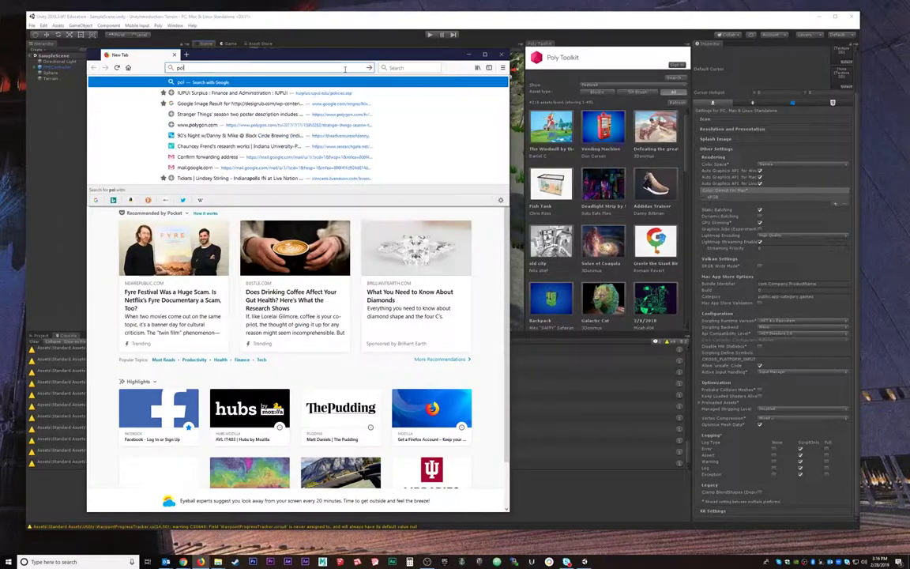
type("y google")
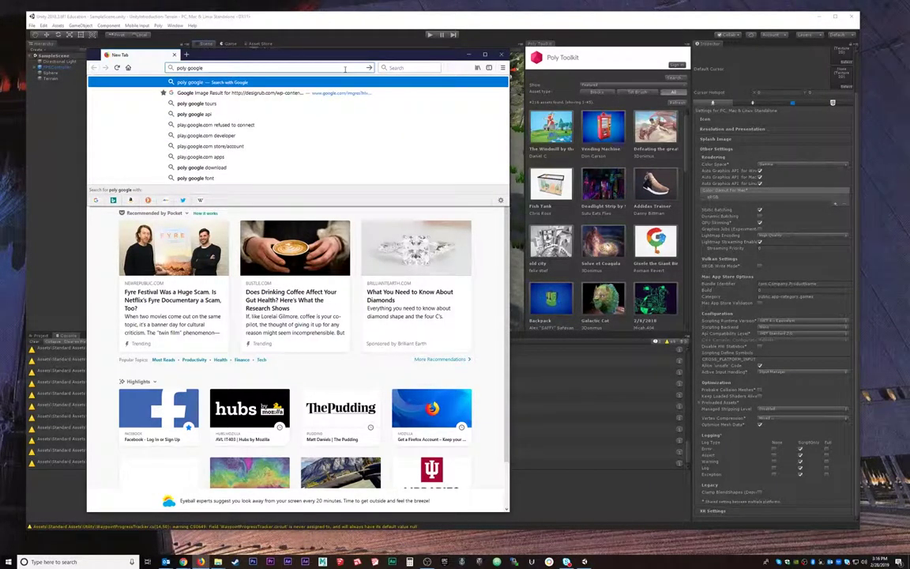
key("Return")
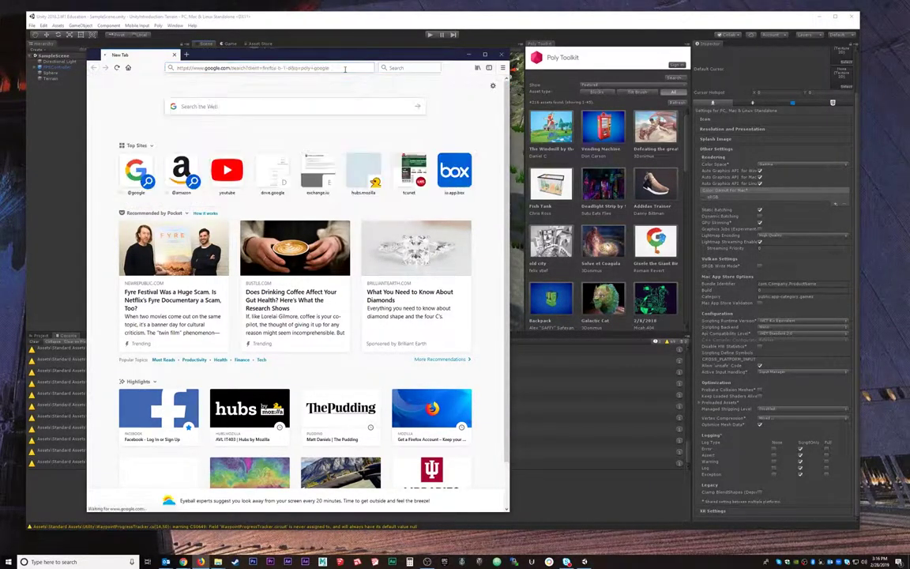
left_click(150, 144)
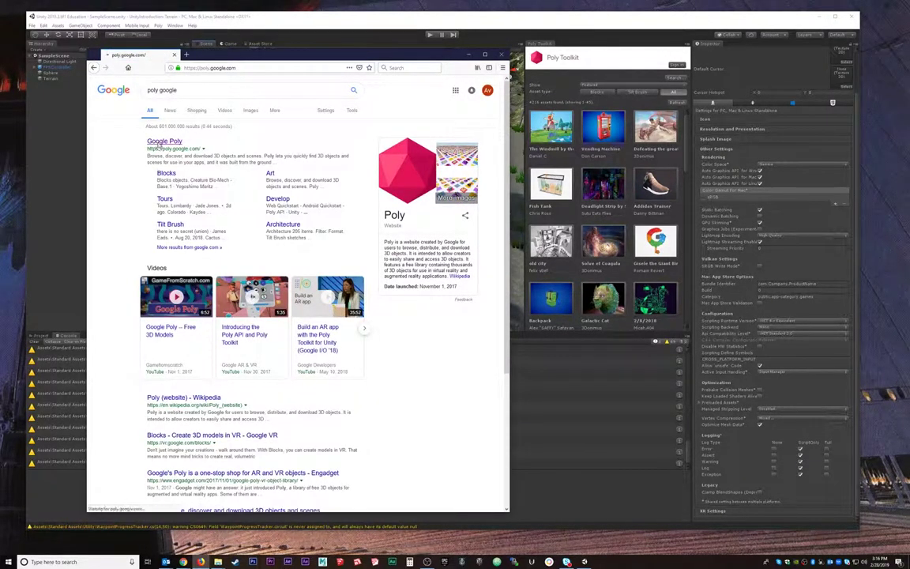
left_click_drag(294, 53, 280, 49)
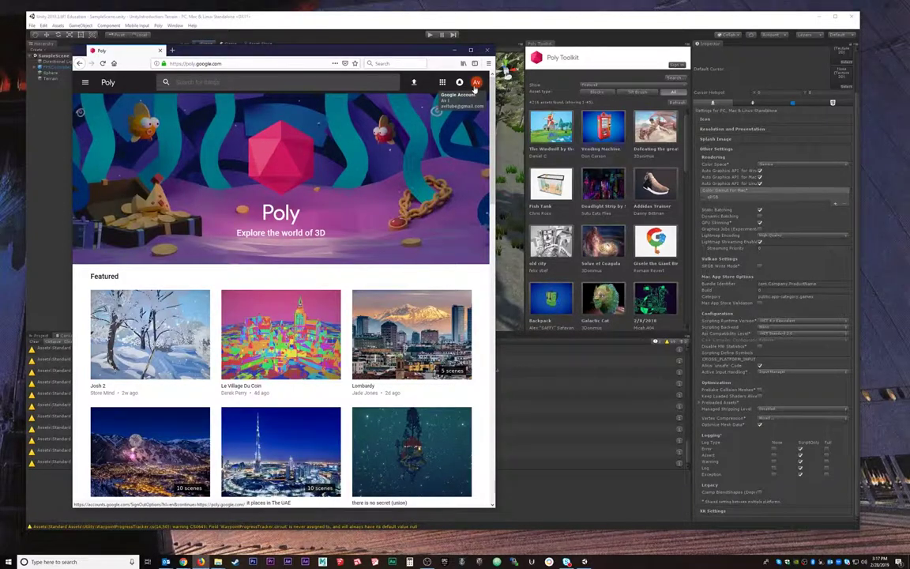
Start adding another Google account on the Poly site and submit the account's e-mail address
left_click(476, 83)
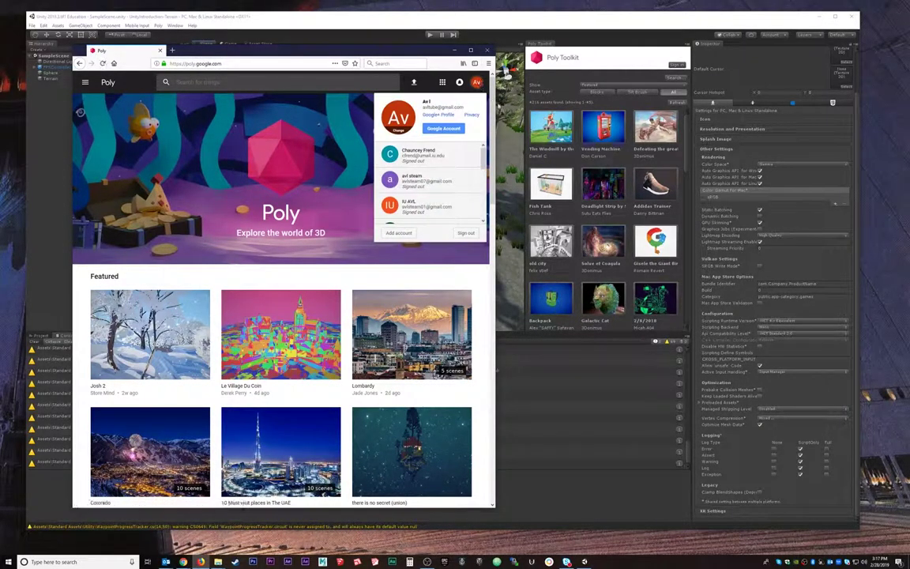
scroll(427, 194, "down", 2)
scroll(428, 192, "up", 3)
left_click(400, 234)
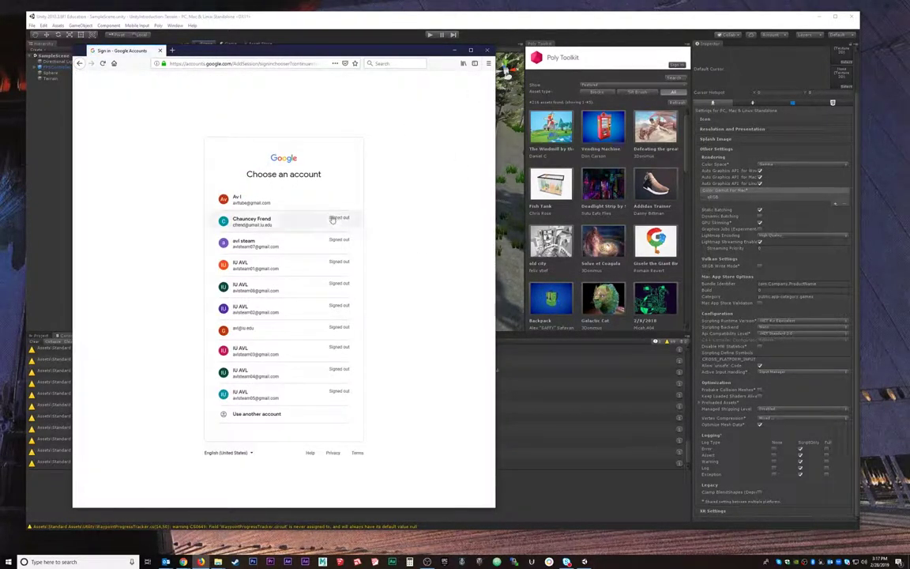
left_click(259, 416)
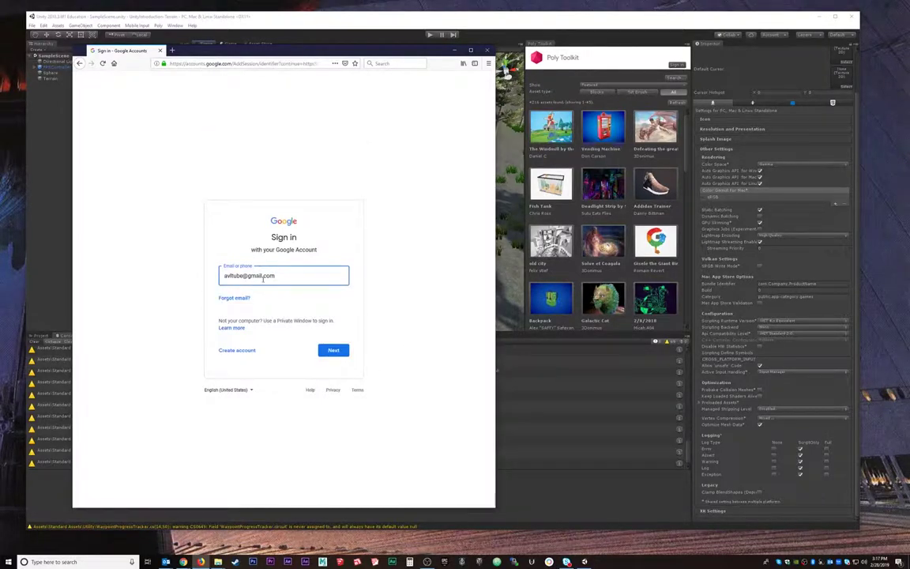
key("BackSpace")
left_click(343, 352)
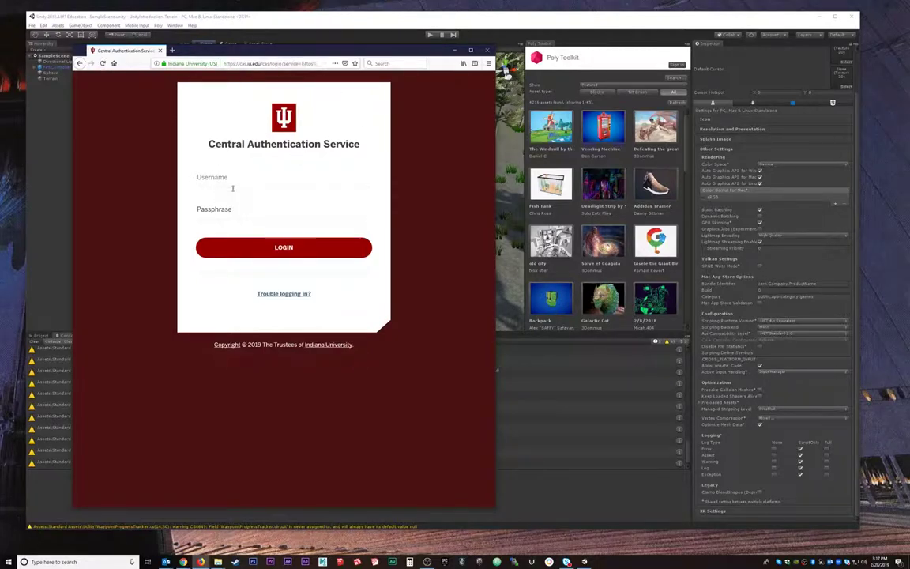
Enter the account's username and passphrase on the Central Authentication Service page and submit the login
type("cfr")
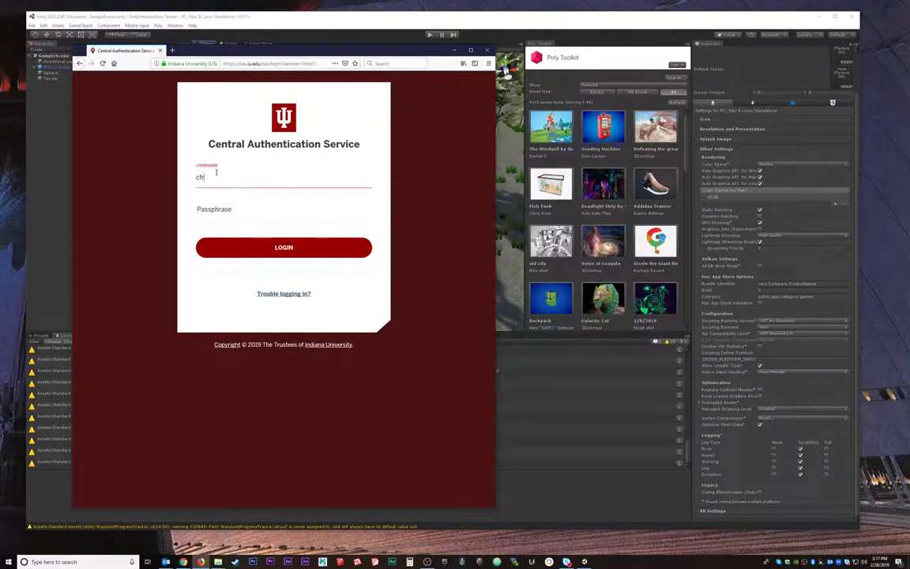
type("•••")
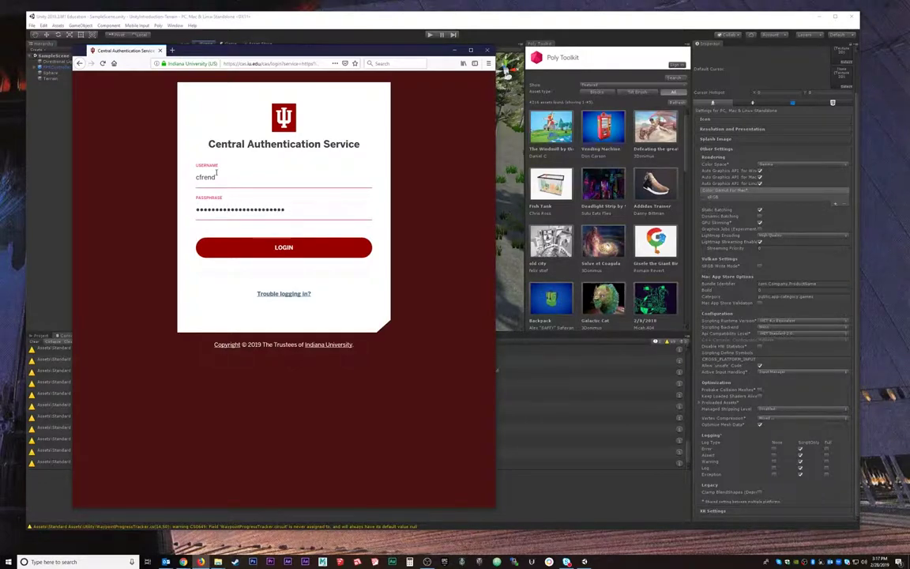
key("Return")
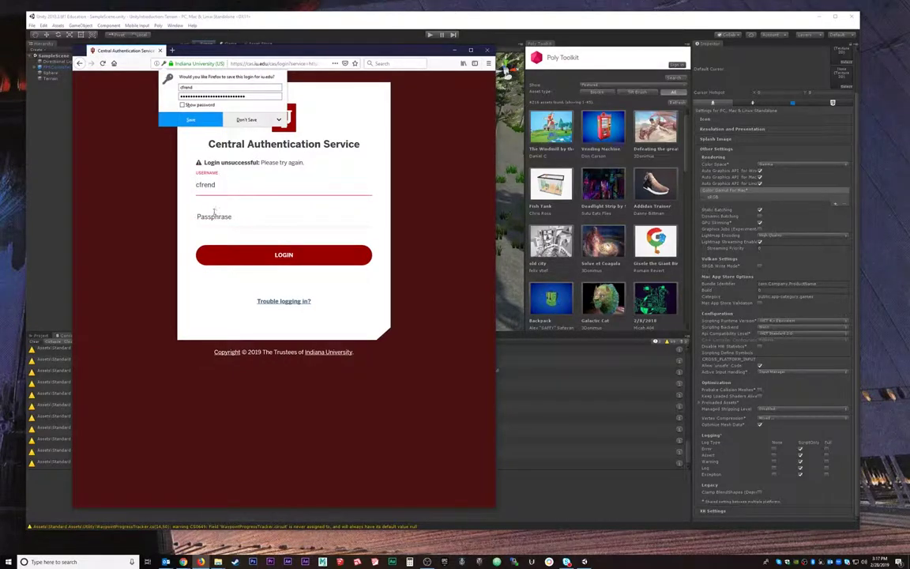
Re-enter the account passphrase, decline saving the login in Firefox, and authenticate the two-step login with a push
left_click(212, 215)
type("••")
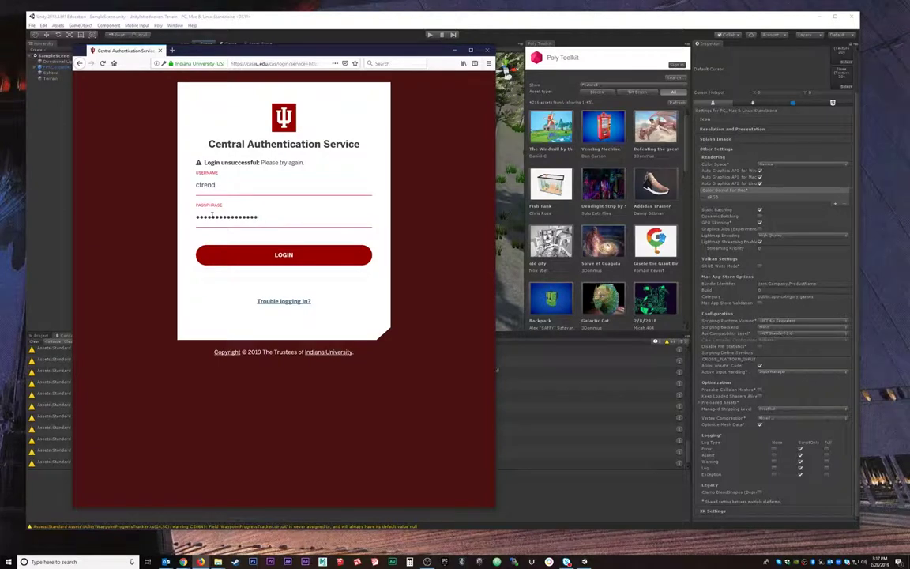
key("Return")
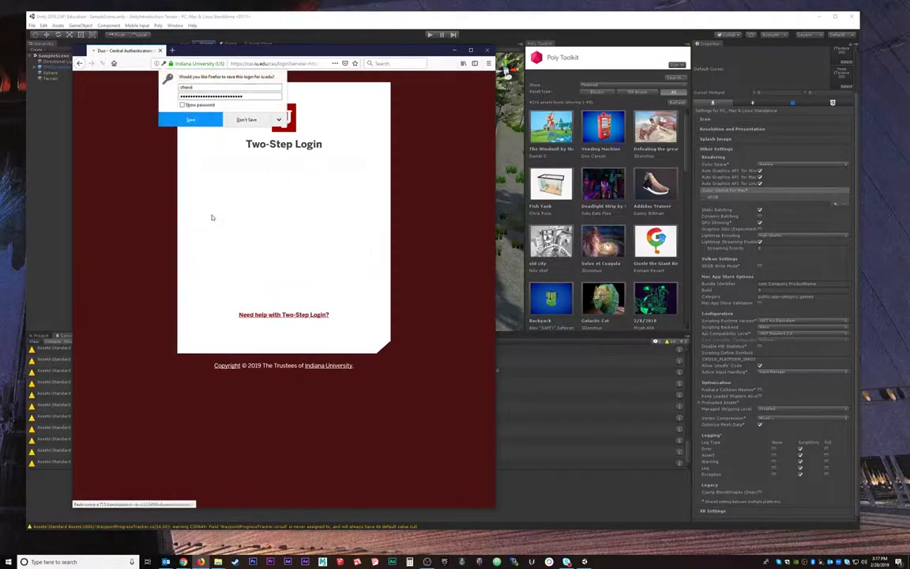
left_click(246, 118)
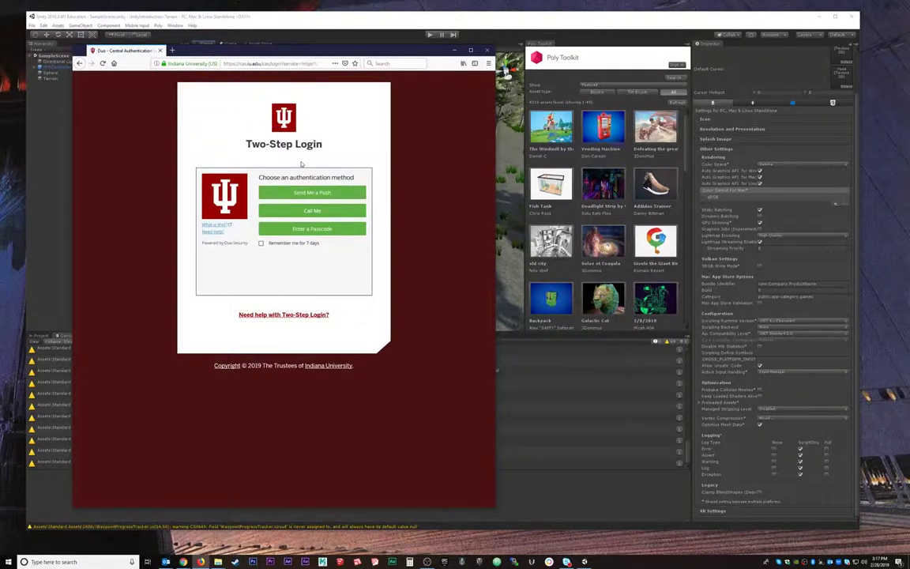
left_click(305, 192)
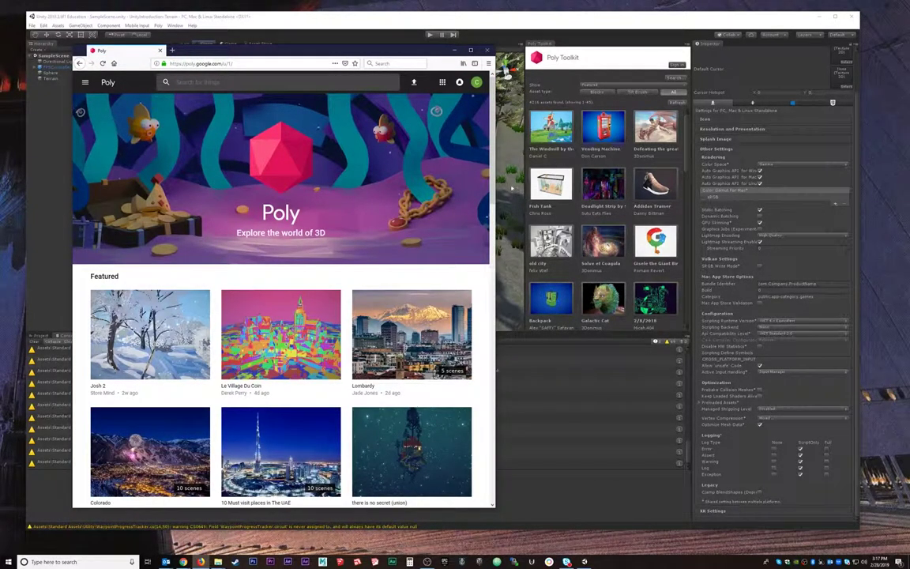
Widen the browser window and open the Josh 2 scene from Poly's Tilt Brush category
left_click_drag(341, 53, 381, 61)
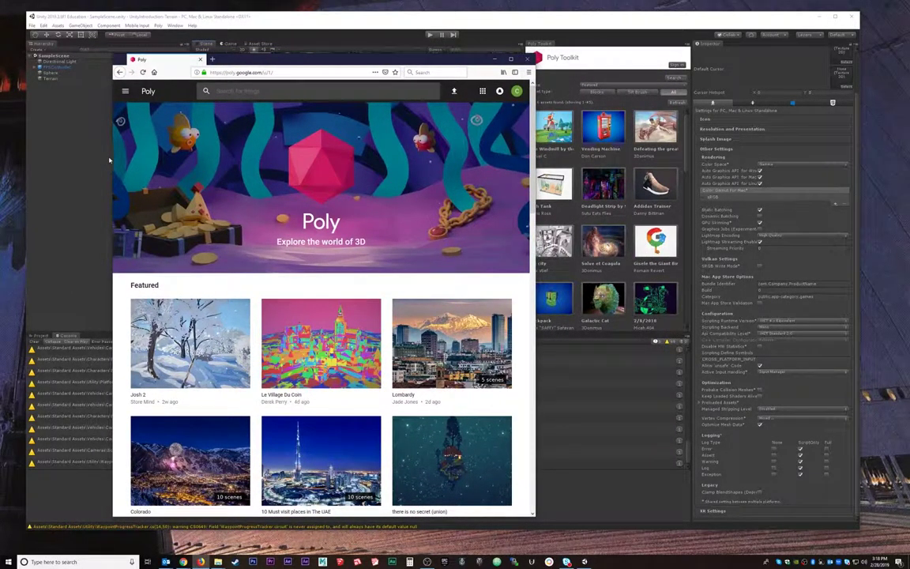
left_click_drag(111, 156, 63, 151)
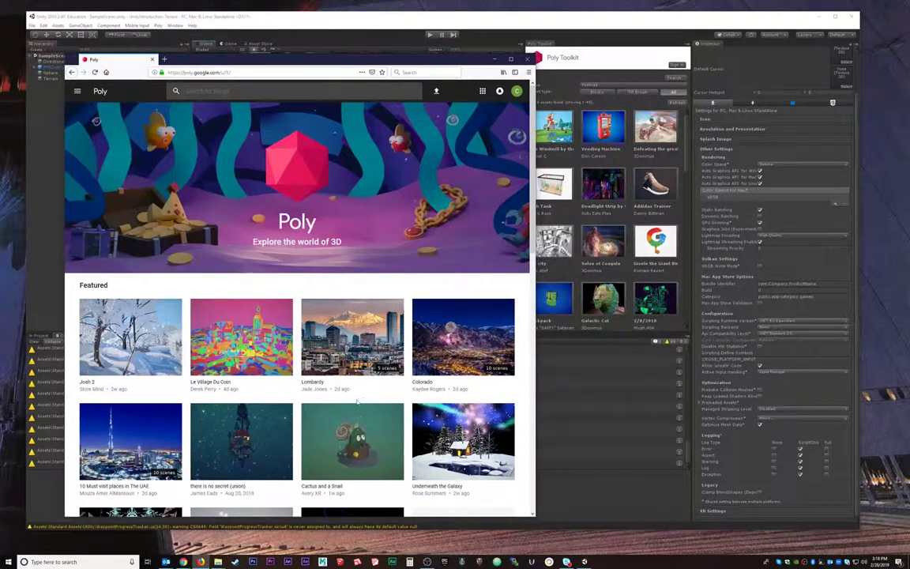
left_click(78, 92)
left_click(96, 246)
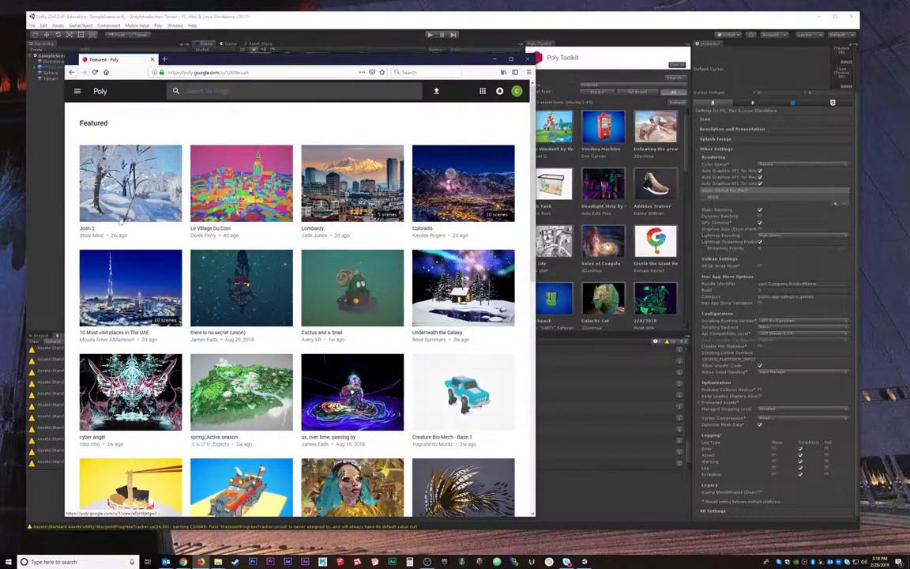
left_click(121, 221)
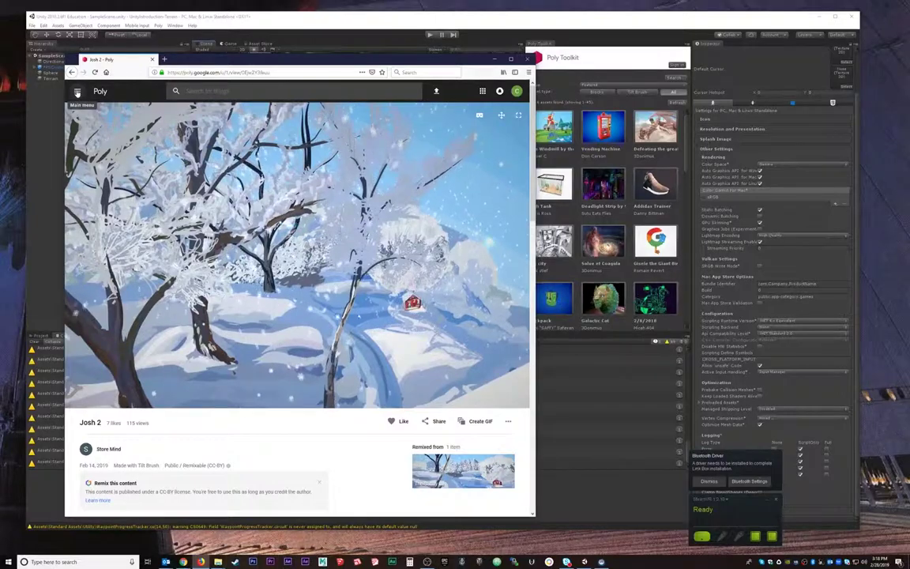
Open Poly's Blocks category and look through its featured models
left_click(76, 92)
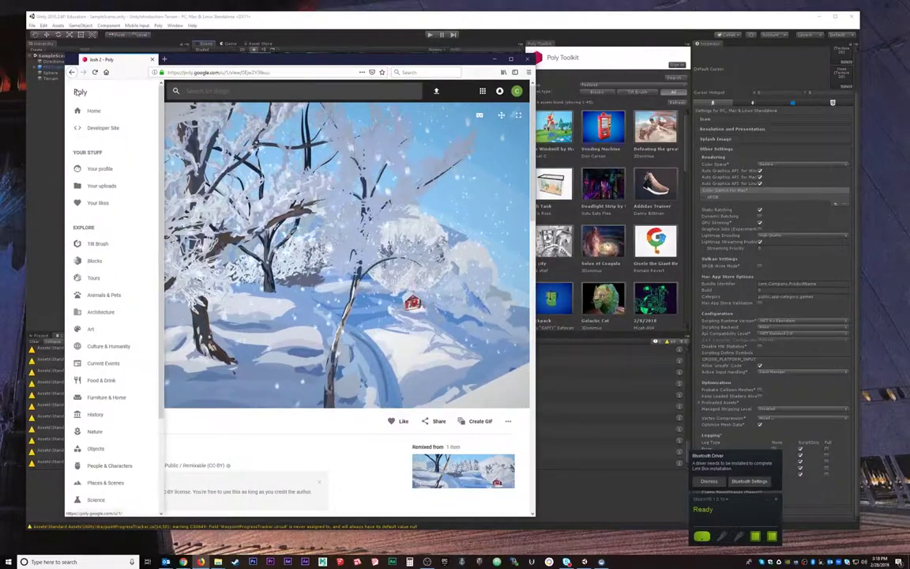
left_click(97, 266)
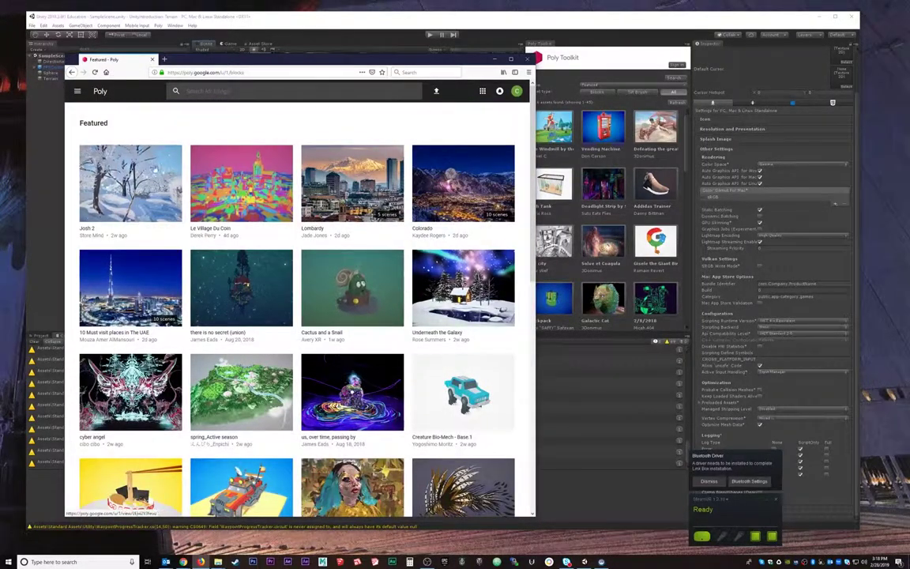
scroll(458, 159, "down", 2)
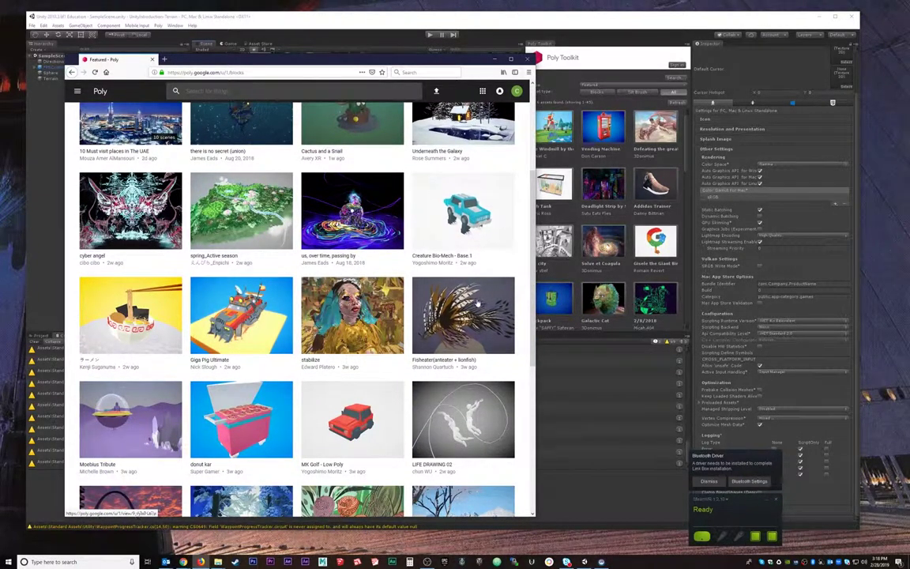
scroll(267, 263, "up", 2)
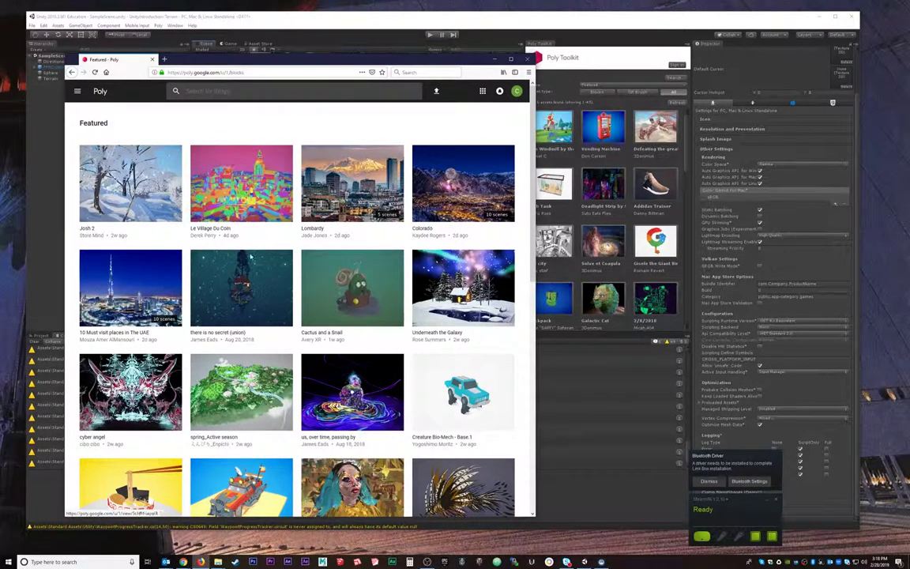
Reposition the browser window over Unity, then open the Giga Pig Ultimate model, like it and view it from the side
left_click_drag(417, 60, 813, 67)
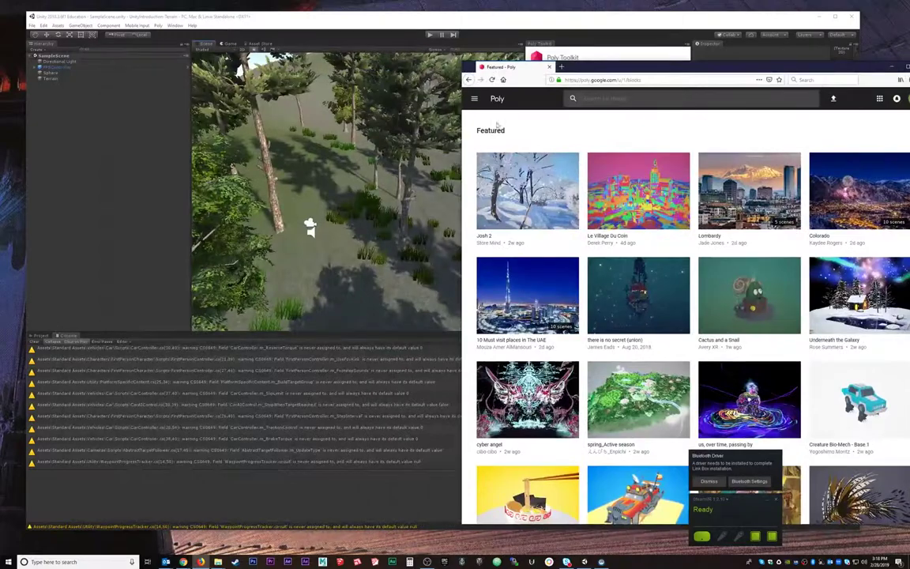
left_click_drag(644, 69, 575, 64)
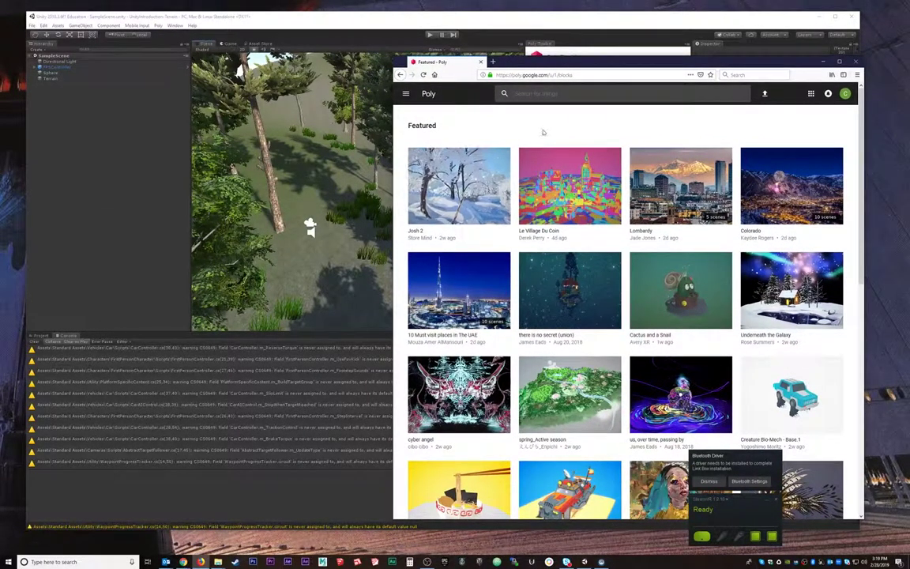
scroll(668, 264, "down", 5)
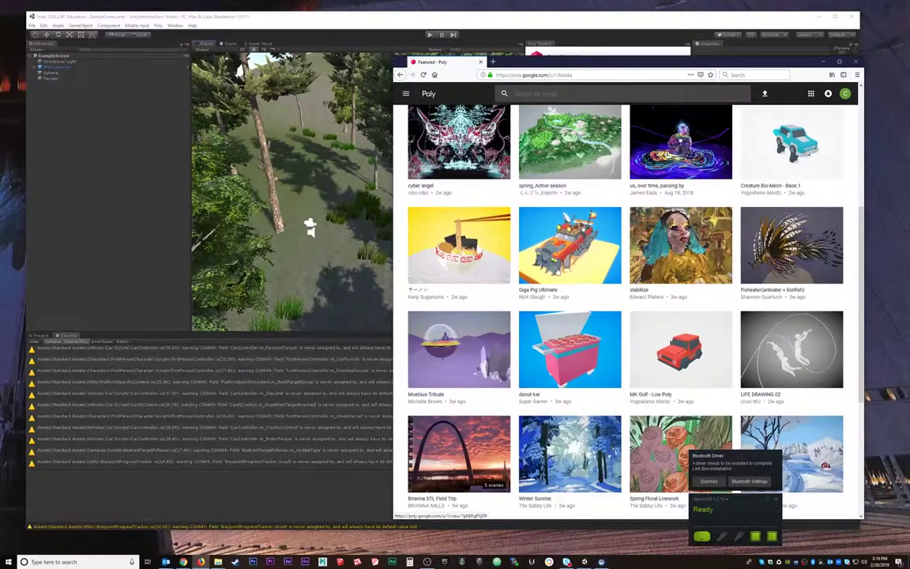
left_click(517, 281)
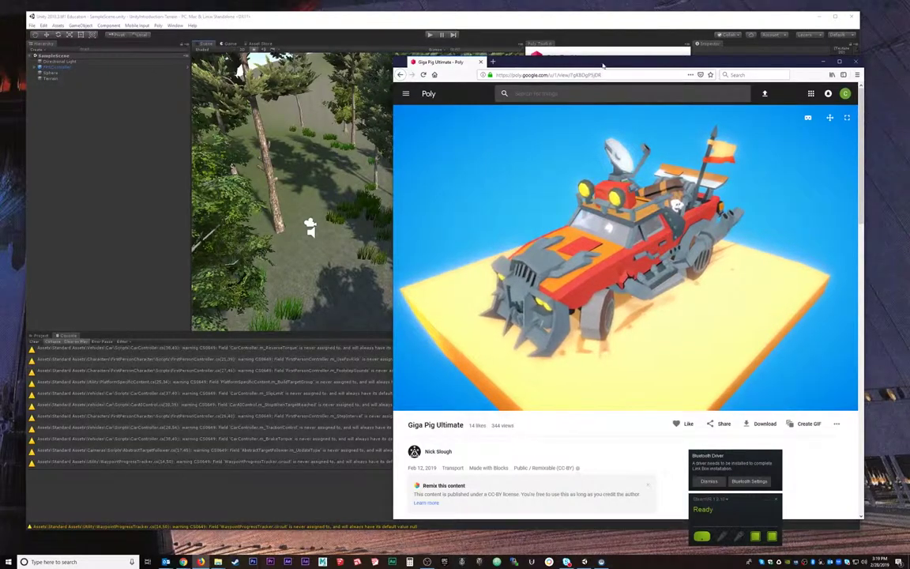
left_click_drag(603, 63, 490, 58)
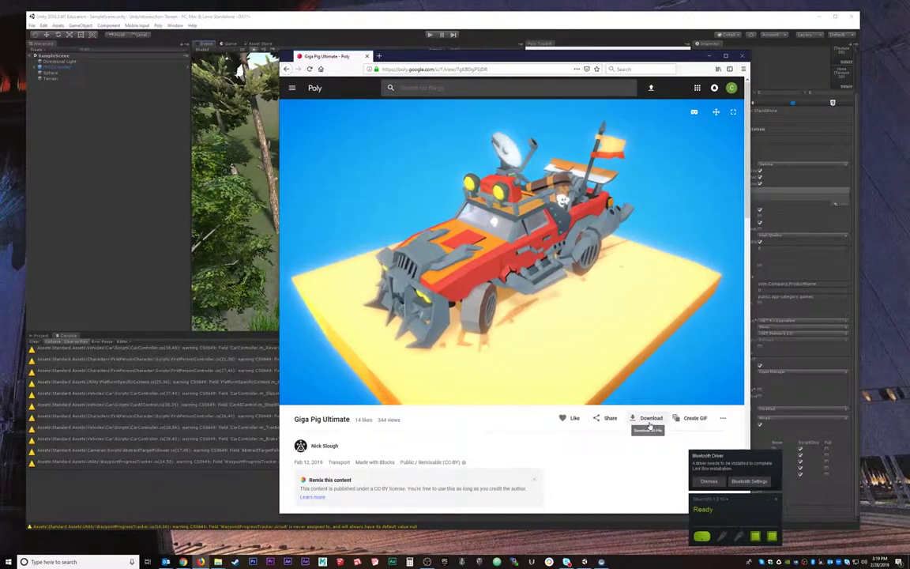
left_click(575, 419)
left_click_drag(490, 237, 437, 267)
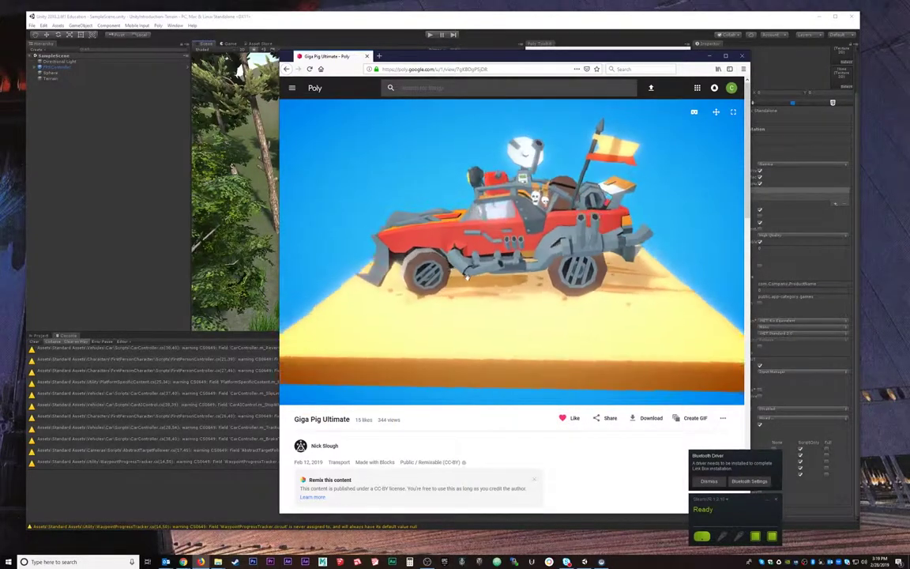
Return to the featured models and search Poly for "animals"
left_click(286, 68)
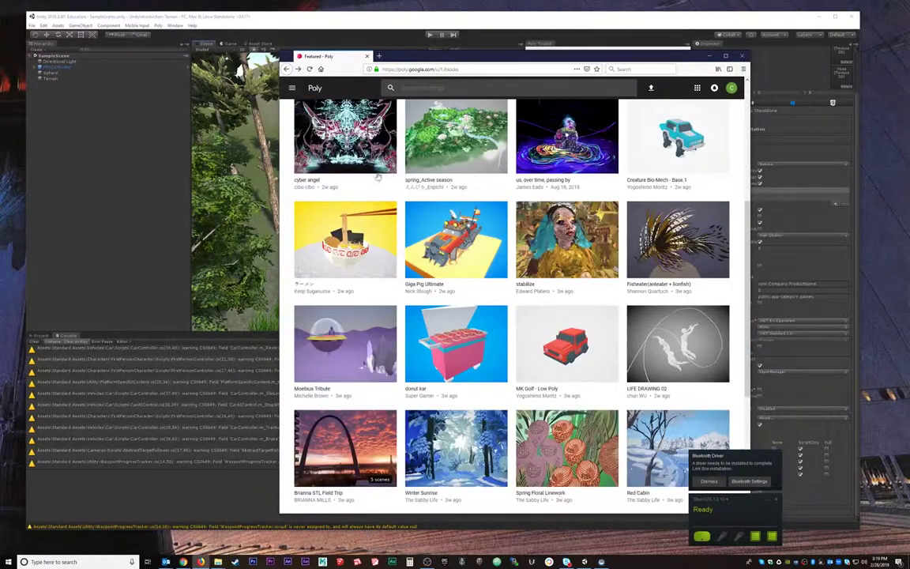
scroll(524, 228, "up", 3)
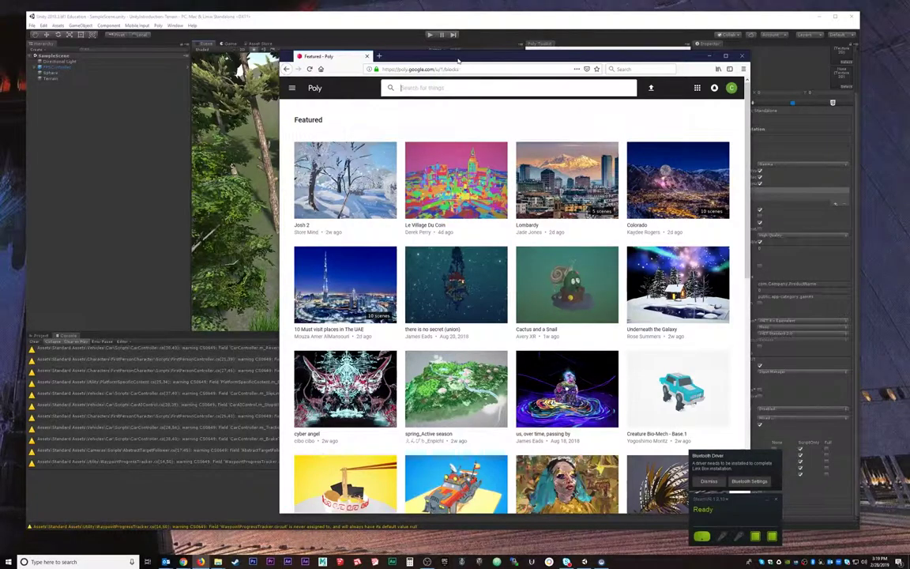
left_click_drag(458, 58, 519, 69)
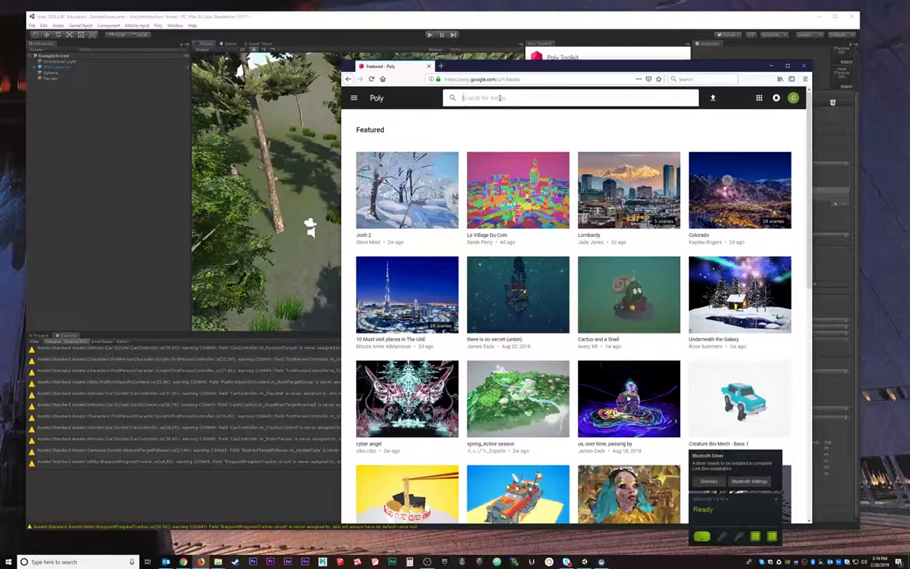
type("animals")
key("Return")
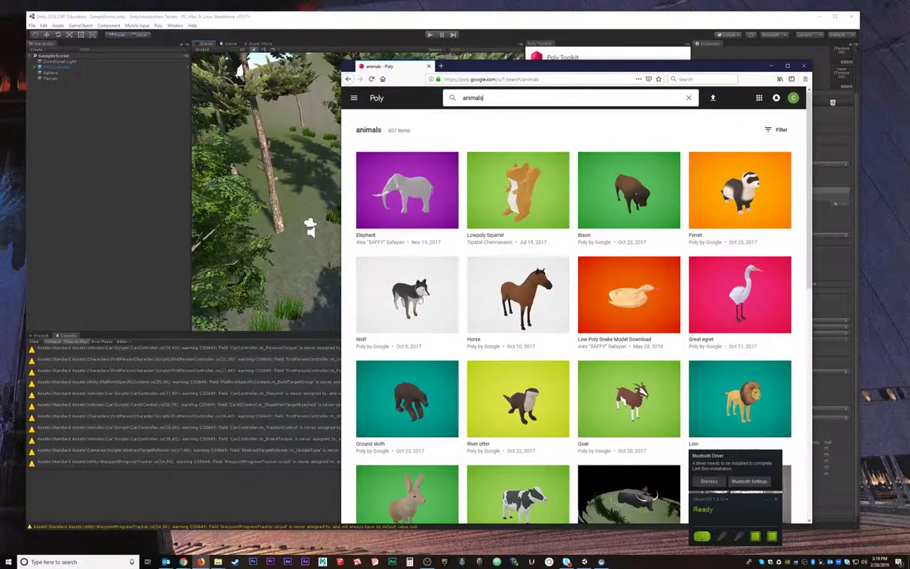
Open the Ground sloth model from the animal results and return to the results list
scroll(404, 227, "down", 2)
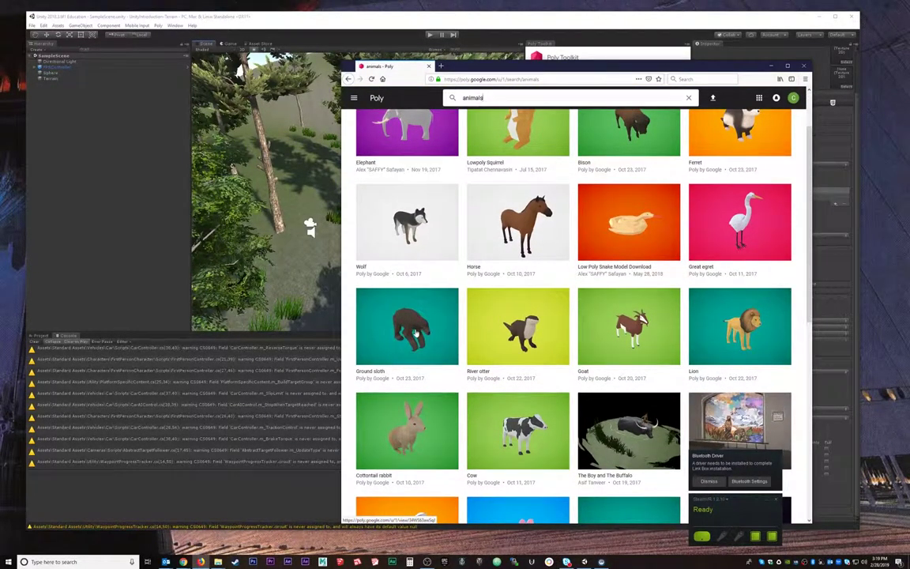
left_click(420, 337)
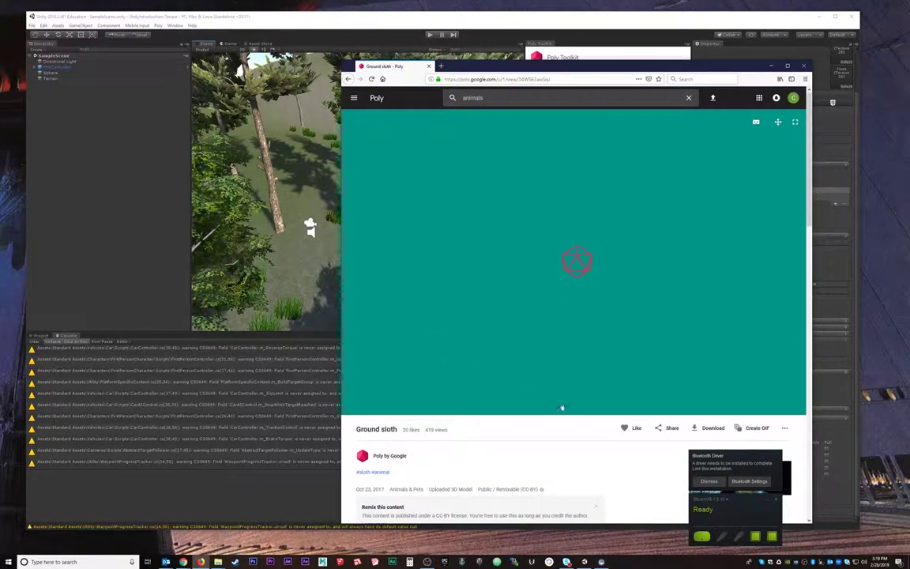
left_click(348, 79)
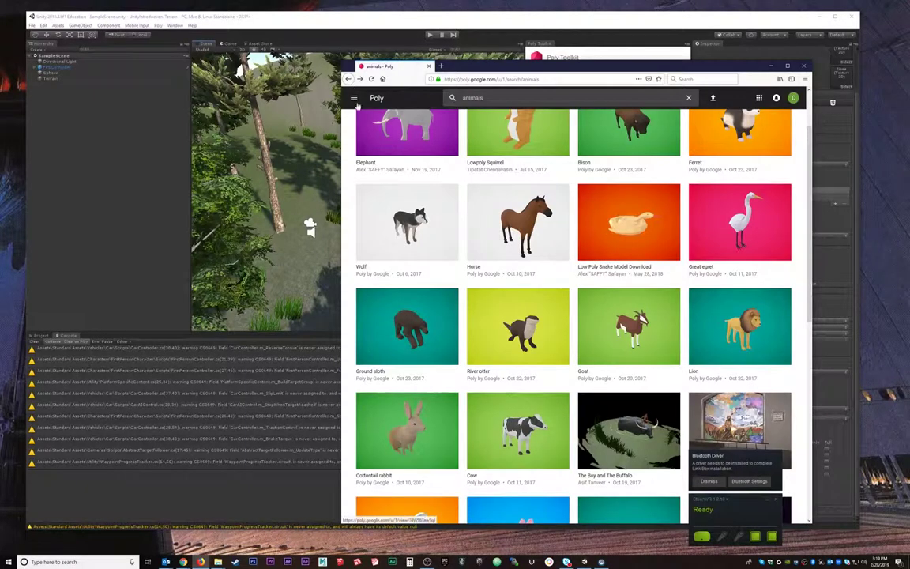
scroll(444, 292, "up", 2)
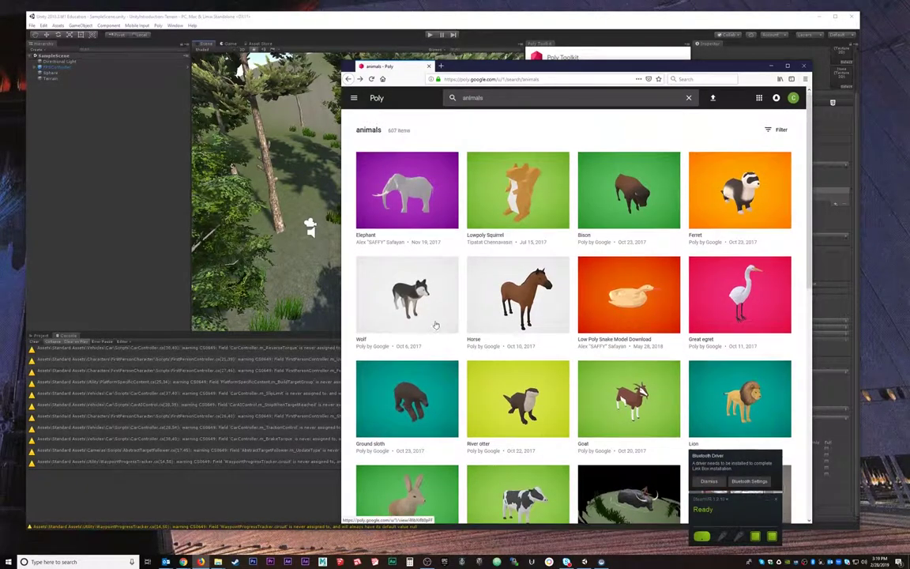
Show the search filters and examine their options and the animal models in the results
left_click(771, 131)
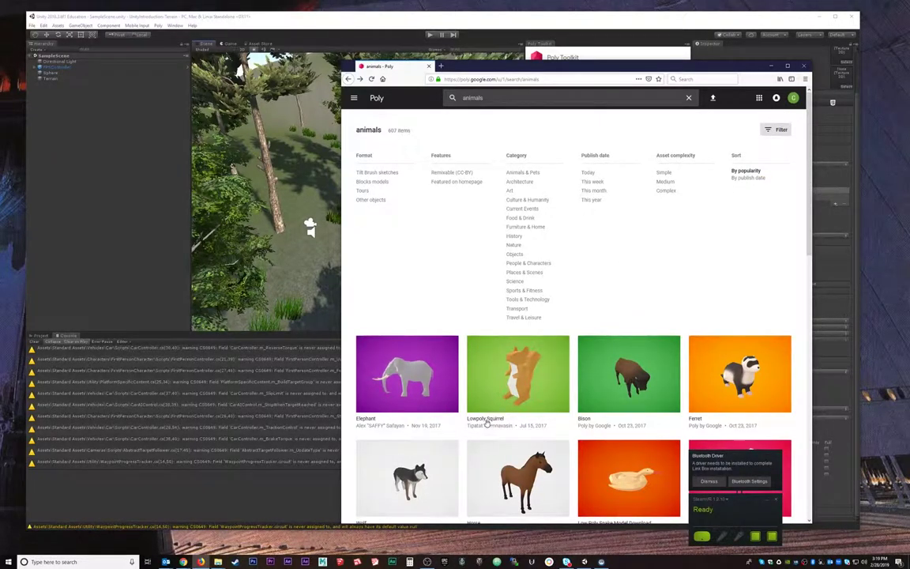
left_click(452, 172)
scroll(475, 342, "down", 3)
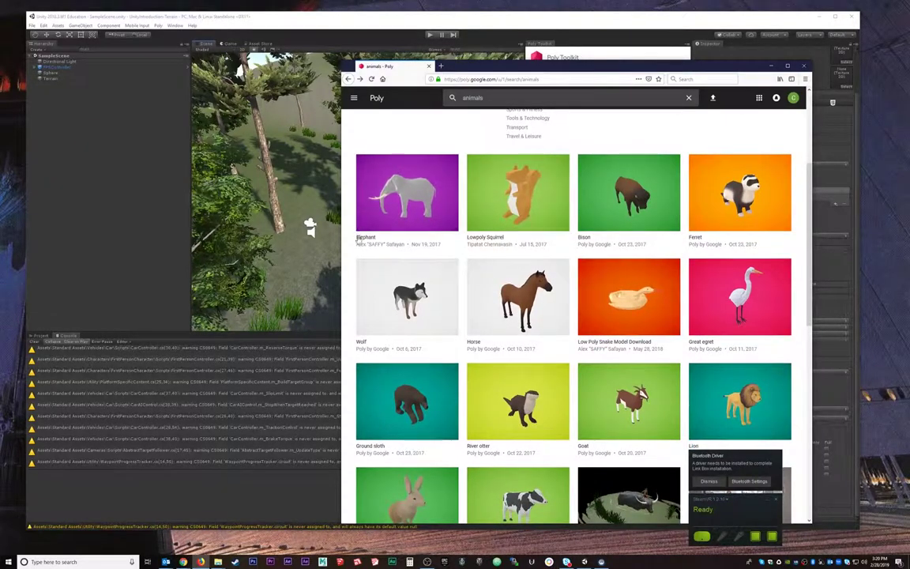
scroll(460, 162, "up", 3)
scroll(528, 378, "down", 4)
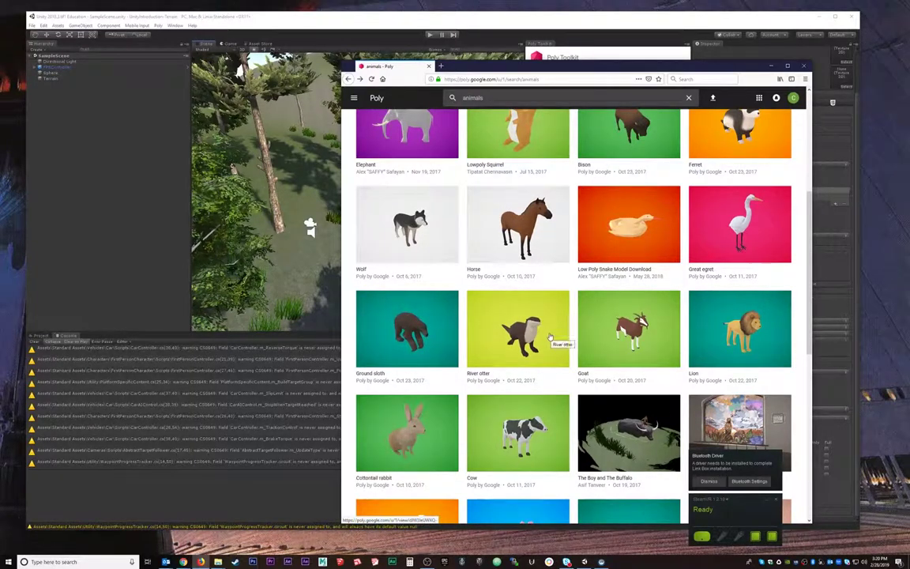
Like the Ground sloth and River otter models and return to the animal search results
left_click(411, 326)
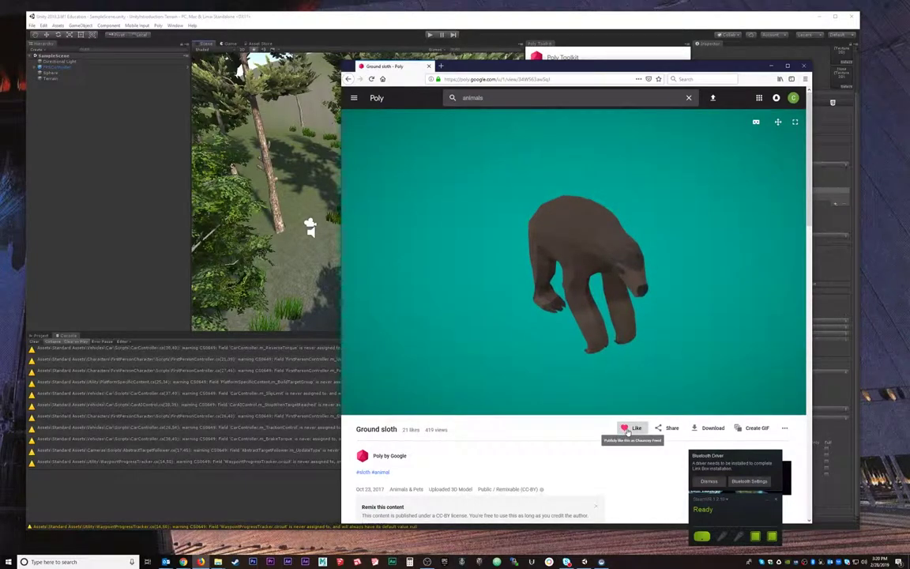
key("alt+Left")
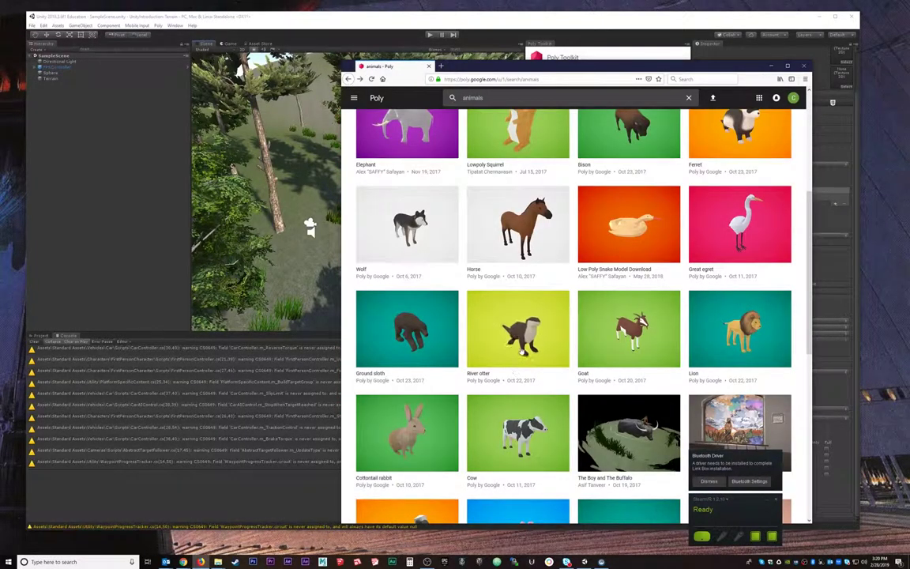
left_click(521, 339)
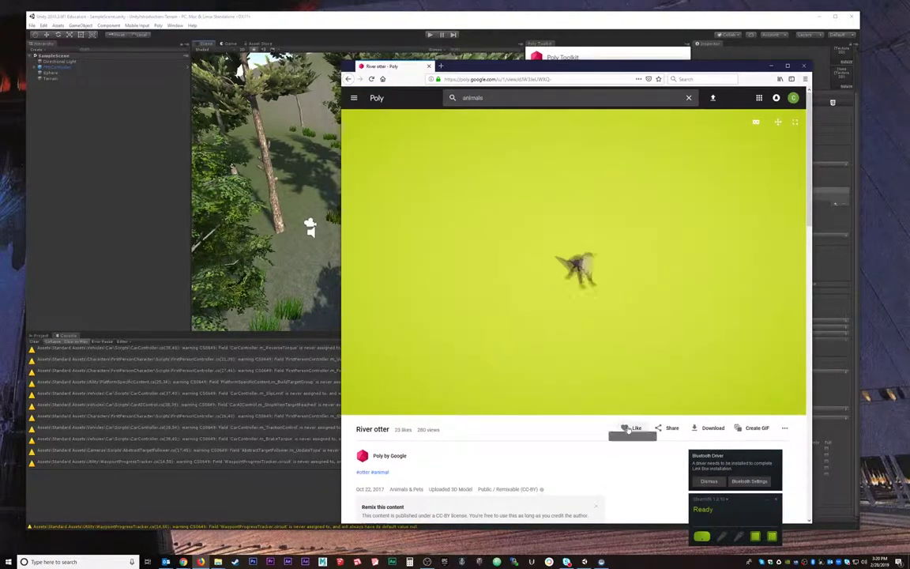
left_click(626, 429)
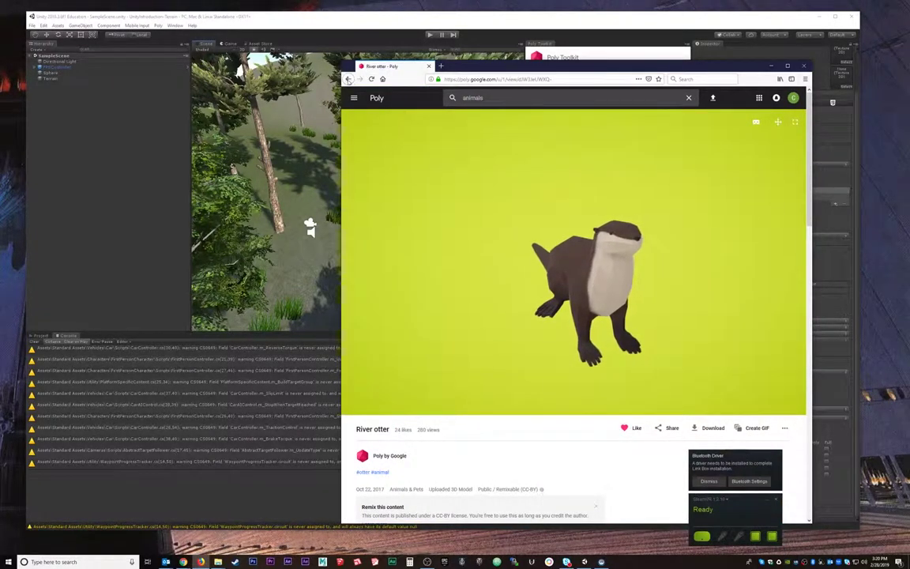
left_click(348, 79)
Browse further animal models in the results, then minimize the browser to return to Unity
scroll(693, 361, "down", 3)
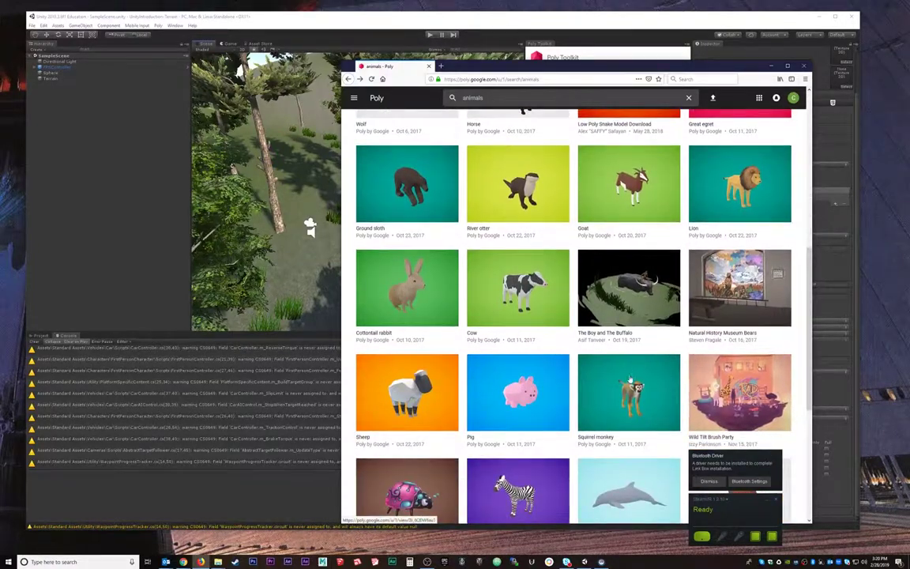
scroll(472, 336, "down", 3)
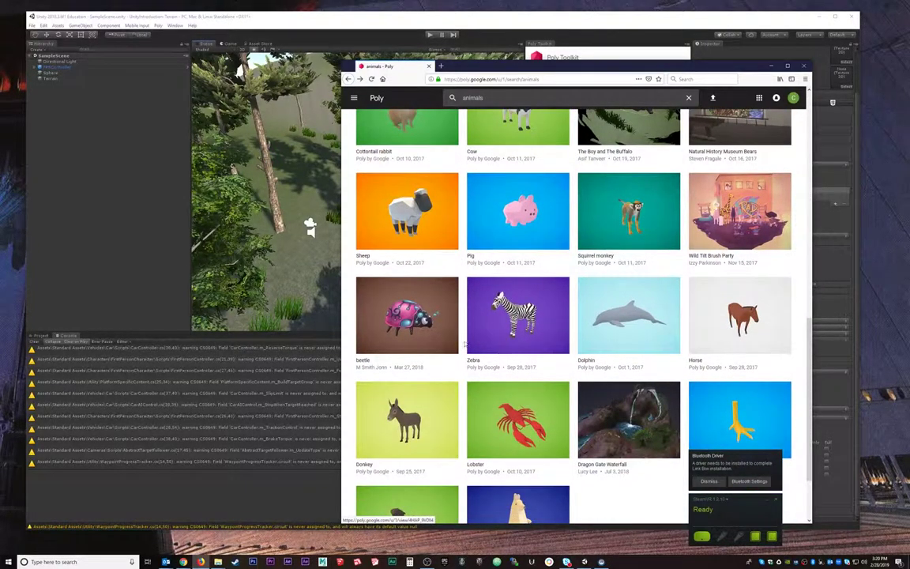
scroll(422, 313, "down", 2)
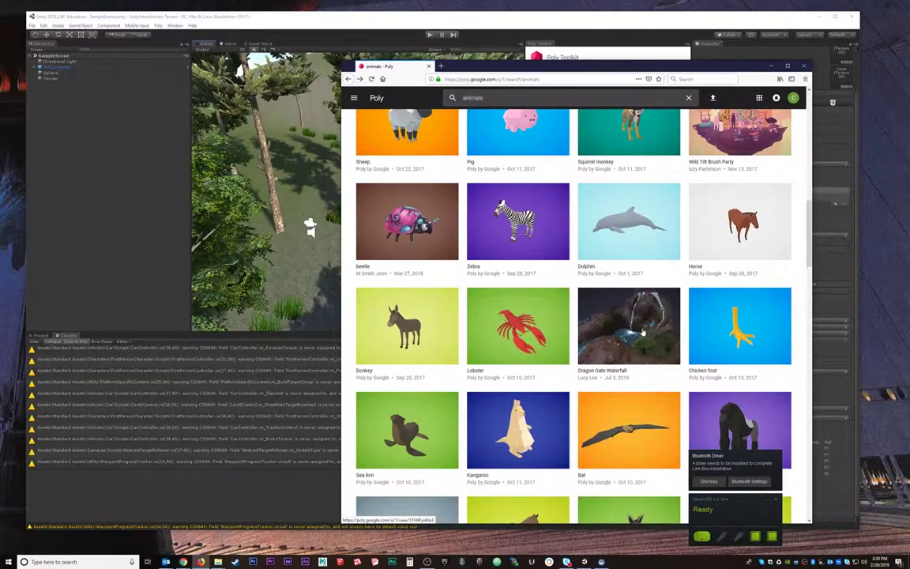
scroll(574, 311, "down", 2)
scroll(574, 310, "up", 10)
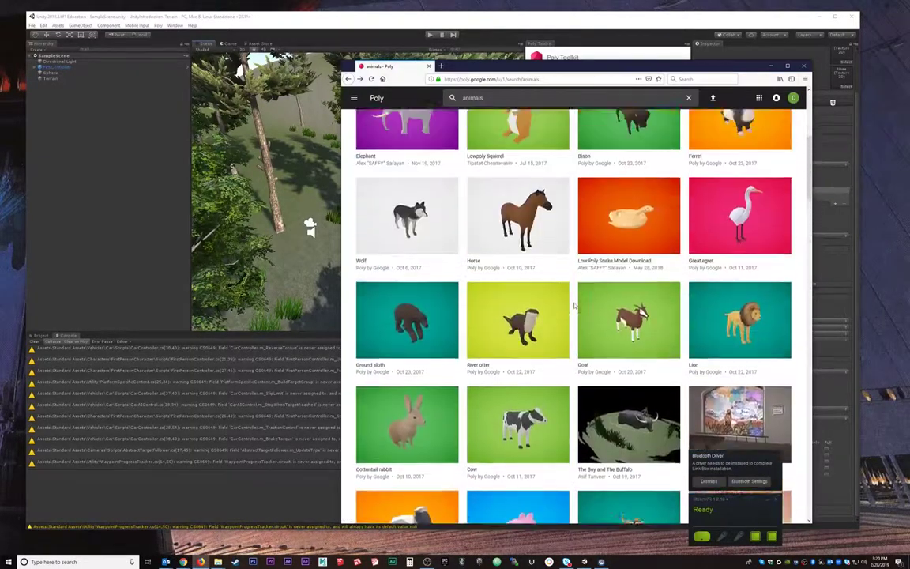
left_click(772, 67)
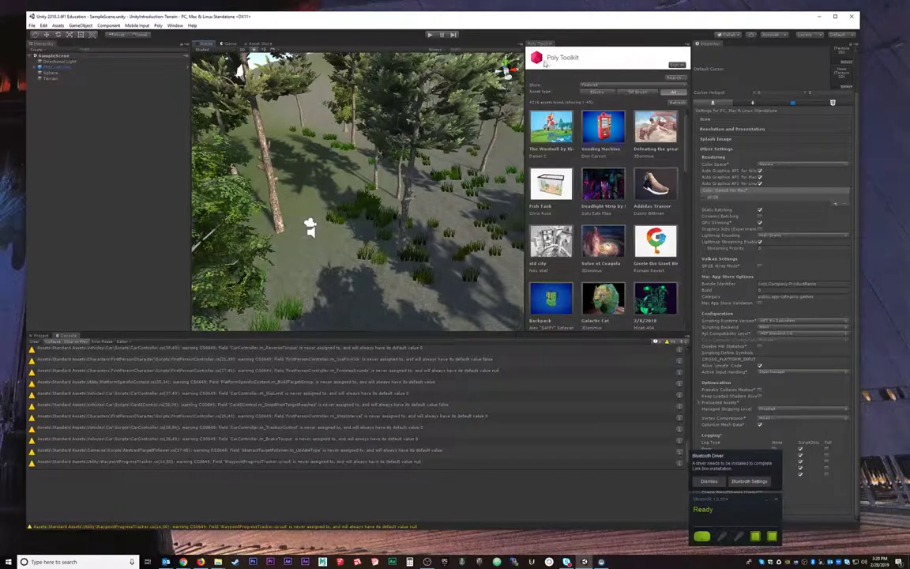
Sign in to Poly Toolkit with a Google account, allow it access, and move the browser window away
left_click(676, 64)
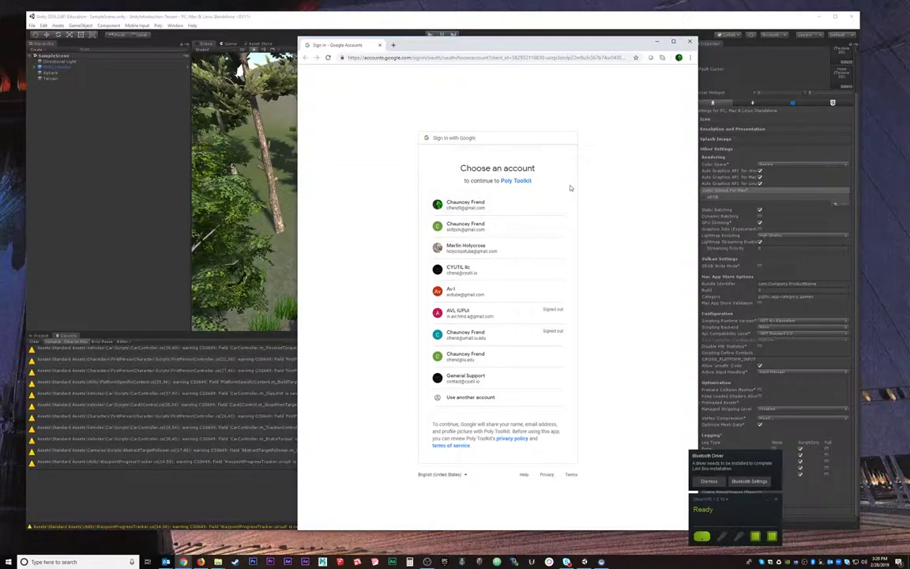
left_click(474, 357)
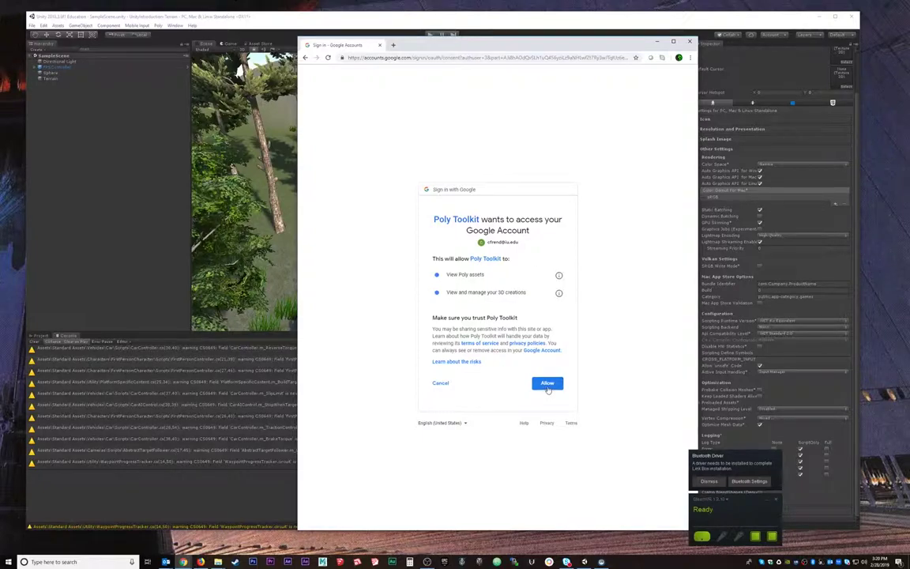
left_click(548, 384)
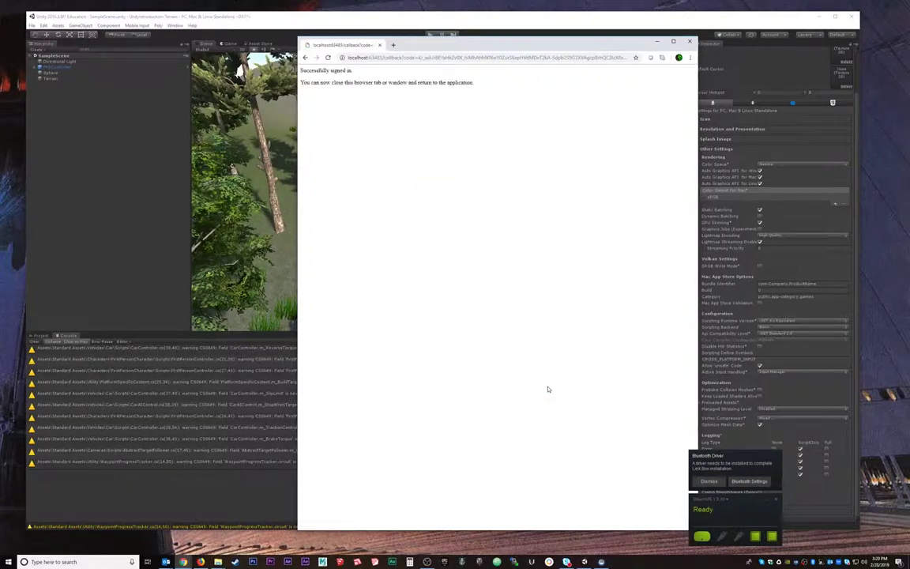
left_click_drag(577, 44, 1, 71)
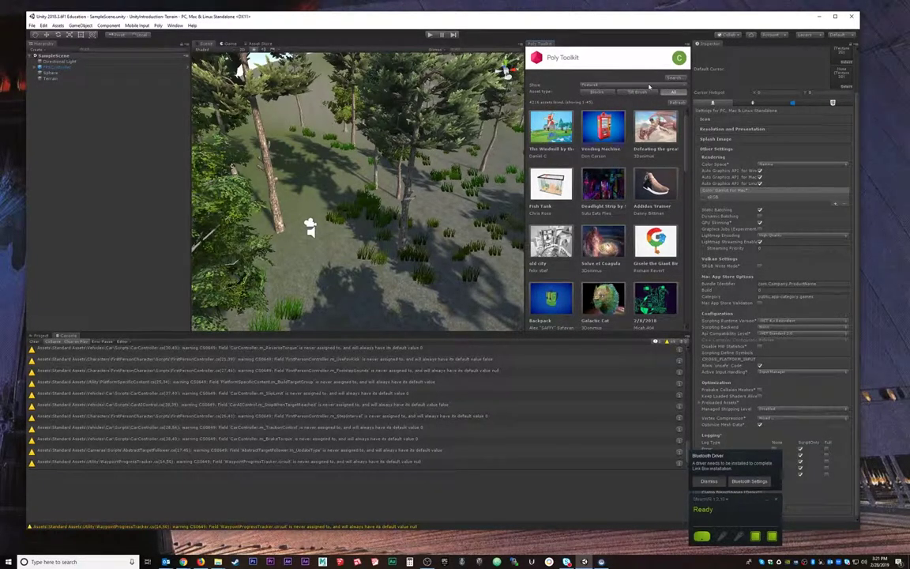
Show Your Likes in Poly Toolkit, import the River otter into the project and return to the asset list
left_click(650, 86)
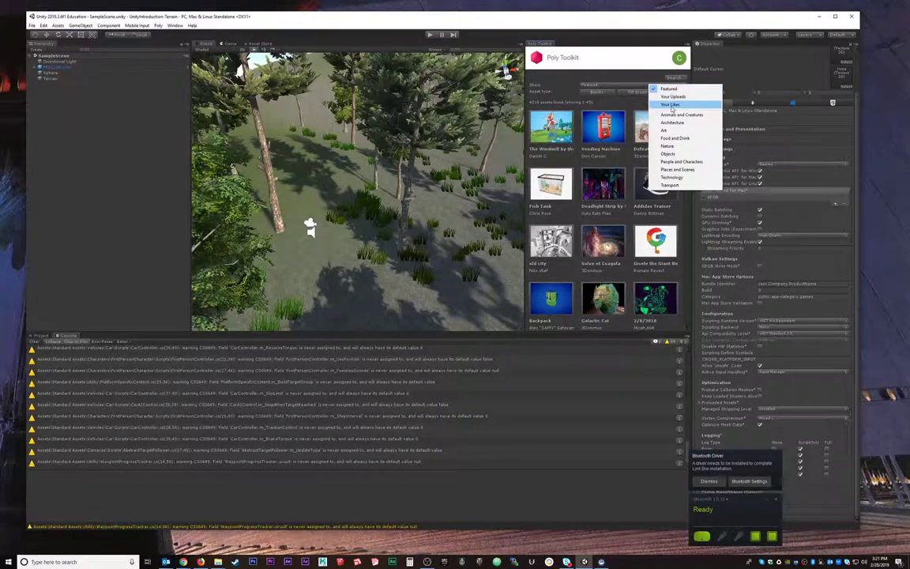
left_click(671, 105)
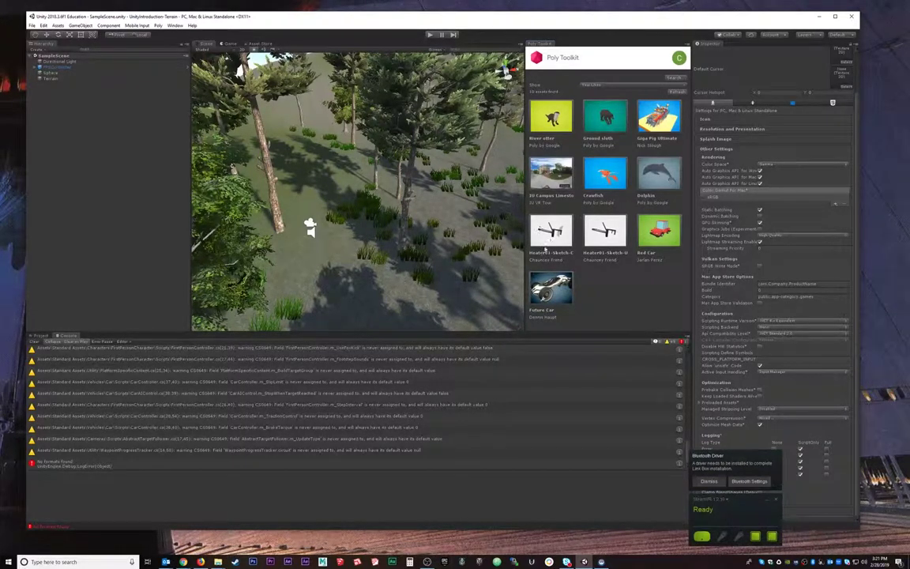
left_click_drag(399, 175, 385, 204, "alt")
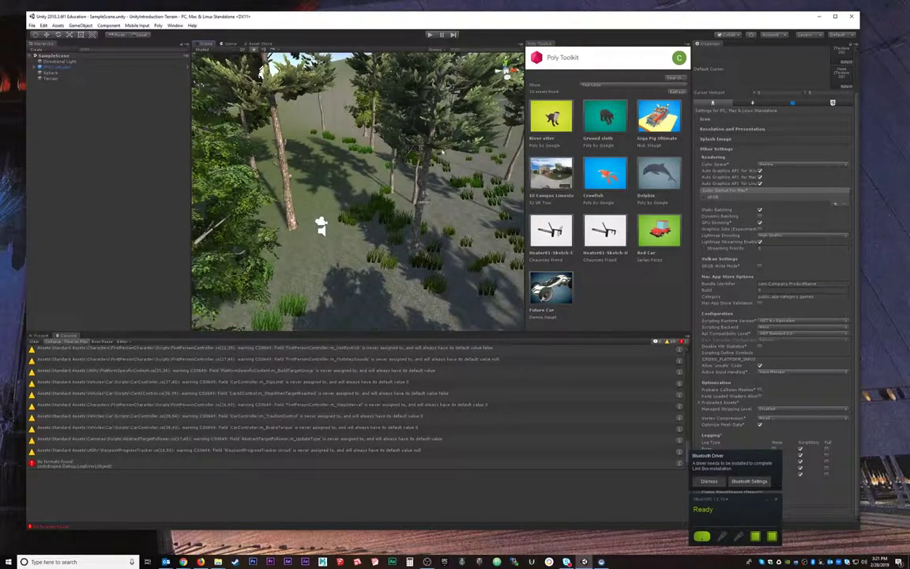
scroll(365, 232, "up", 3)
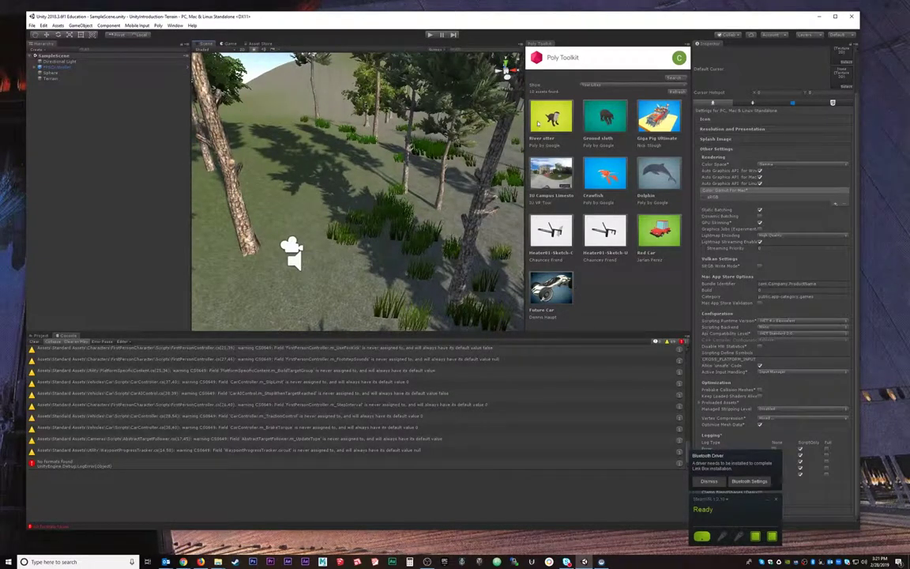
left_click(553, 119)
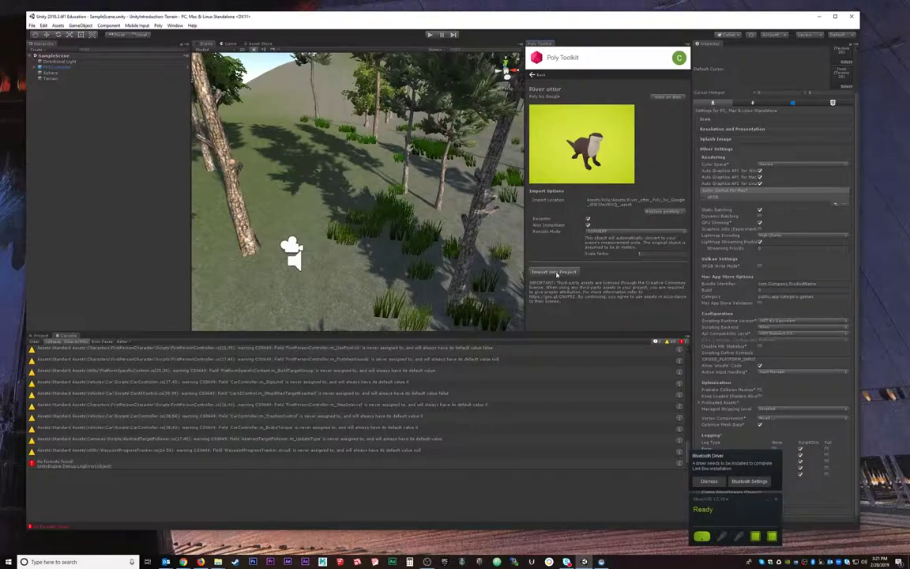
left_click(555, 272)
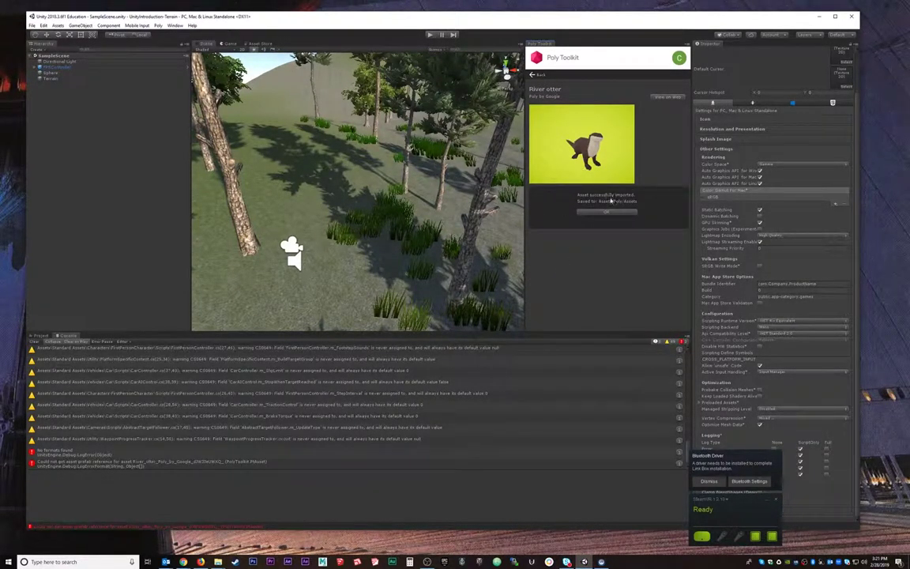
left_click(606, 212)
left_click(535, 76)
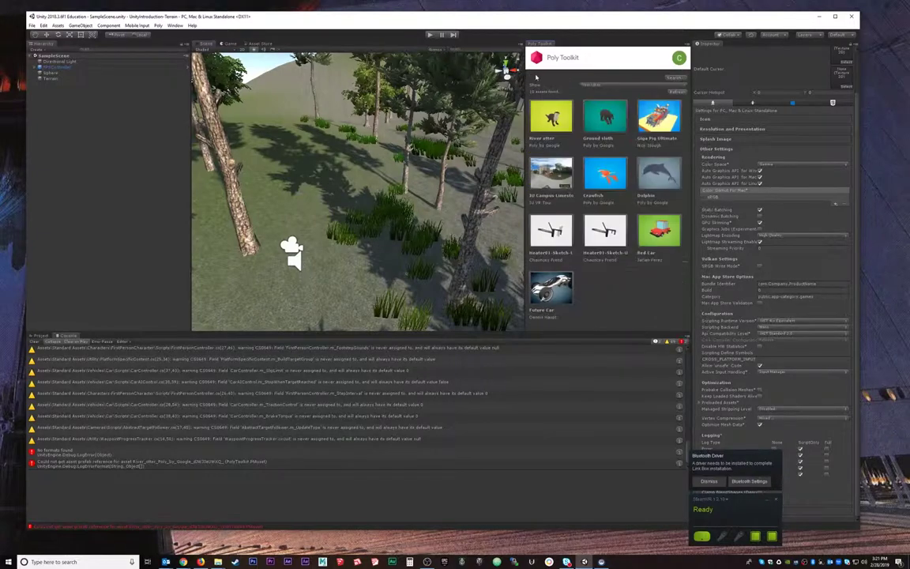
Import the Ground sloth and Giga Pig Ultimate assets into the project and return to the liked assets
left_click(607, 117)
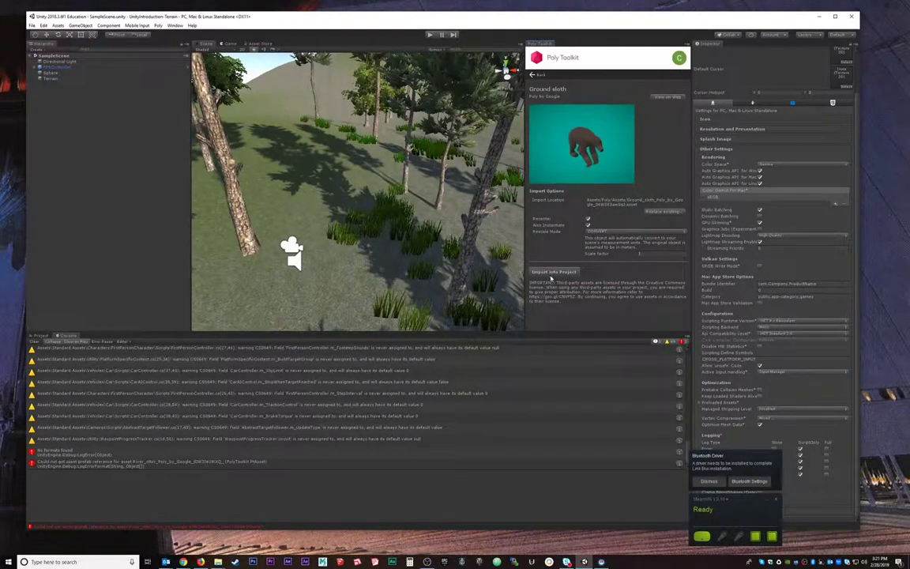
left_click(553, 273)
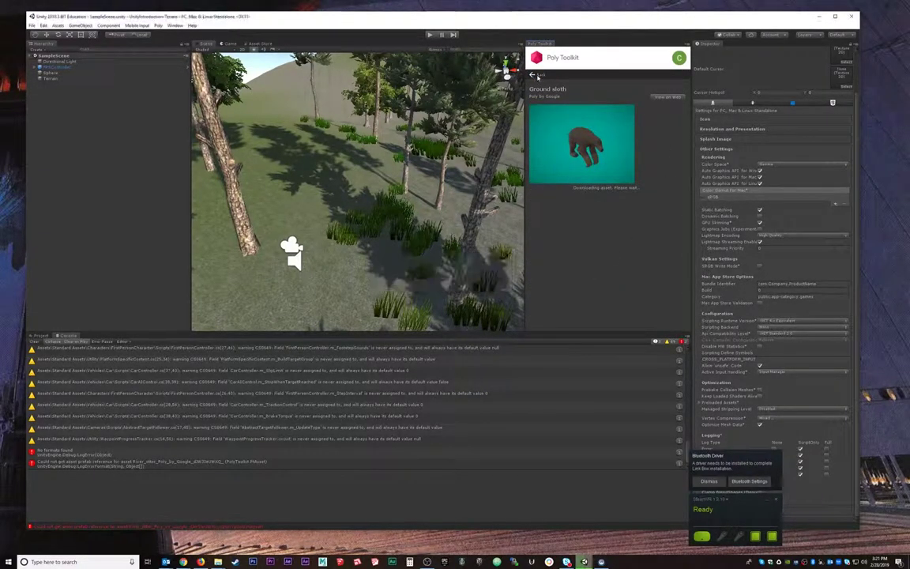
left_click(536, 76)
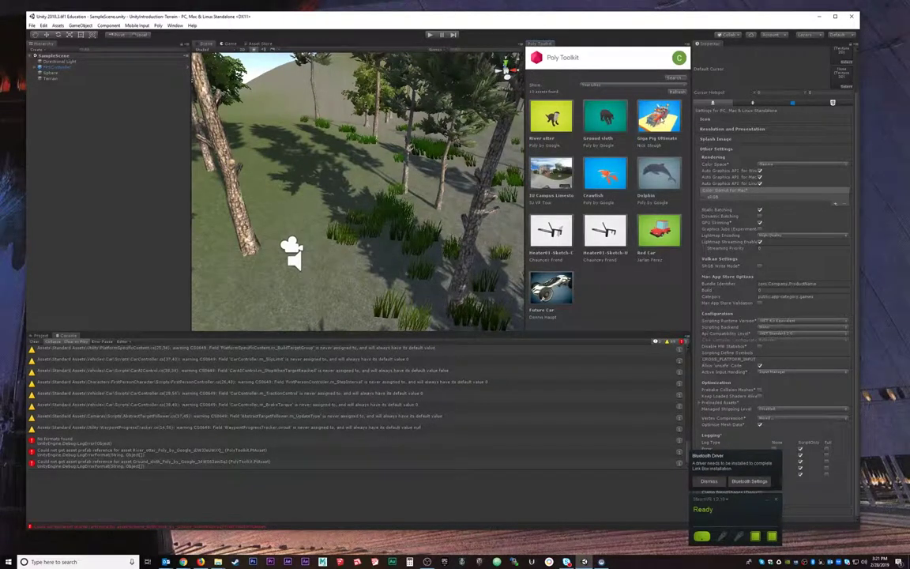
left_click(664, 126)
left_click(549, 271)
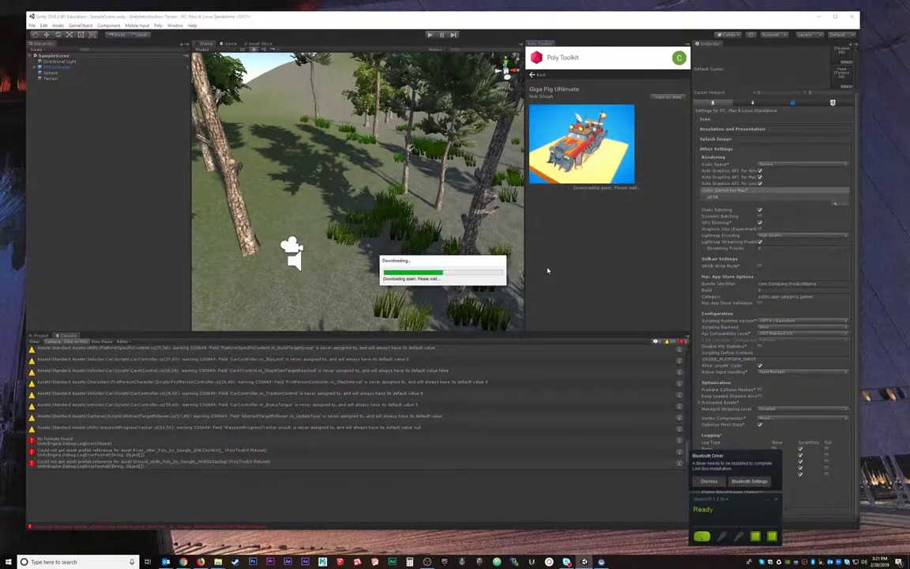
left_click(536, 76)
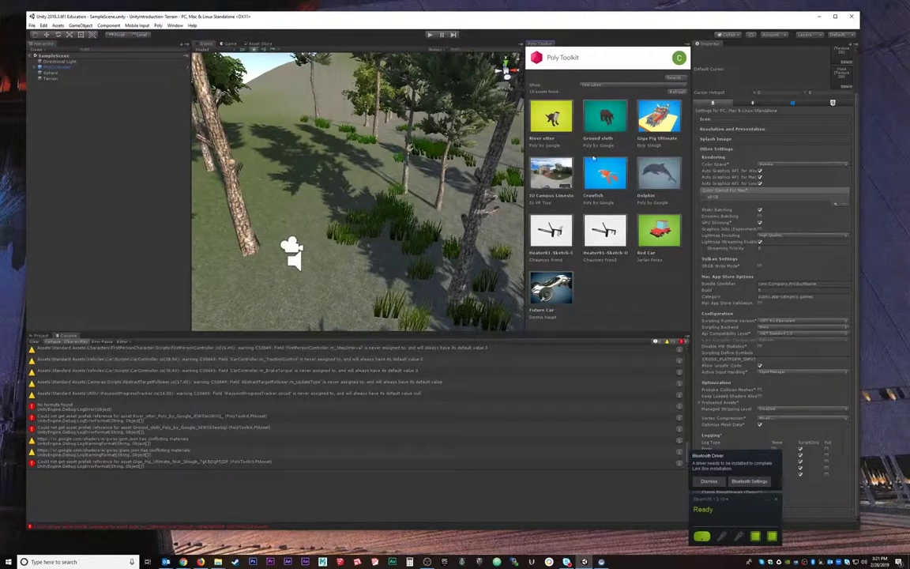
Search Poly Toolkit for "tiltbrush"
left_click(674, 78)
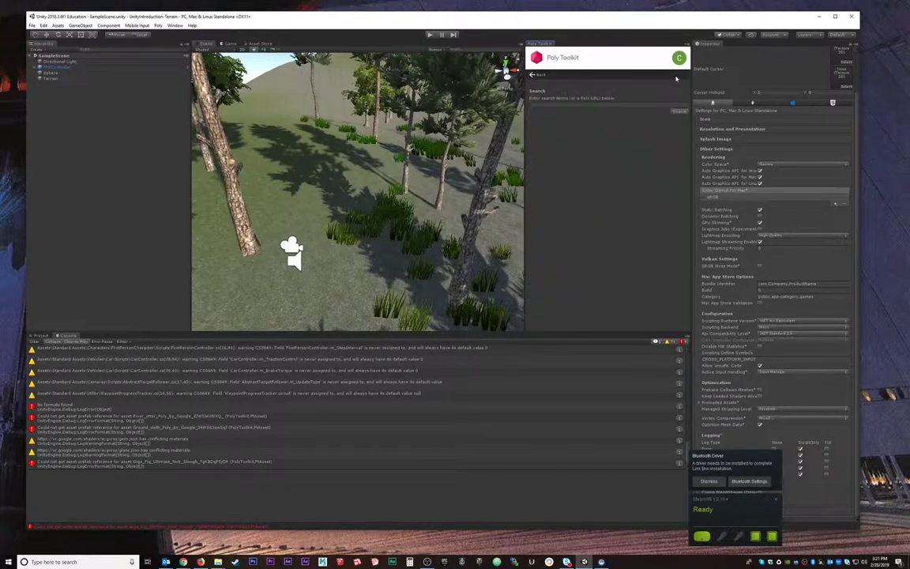
left_click(563, 104)
key("Return")
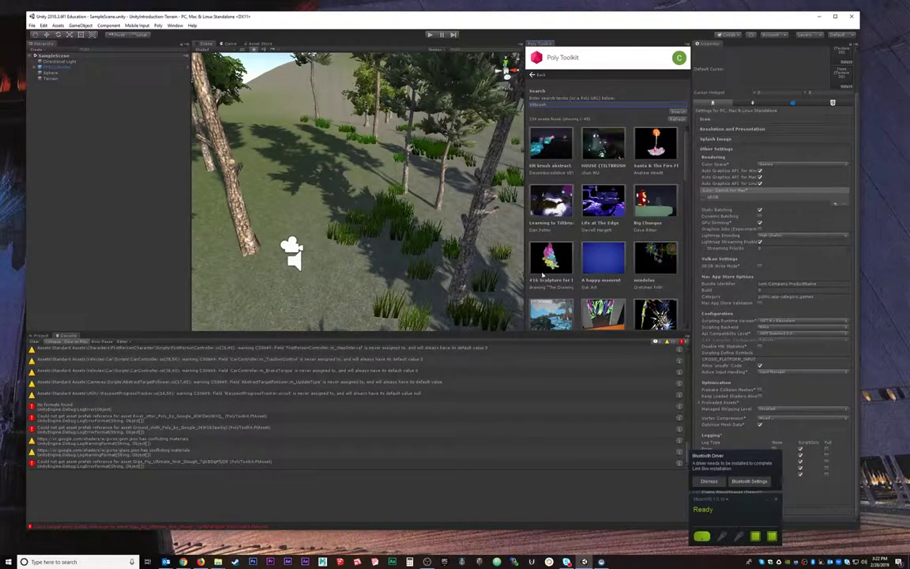
Import the #16 Sculpture for Infiniverse model into the project and return to the search results
scroll(565, 273, "down", 1)
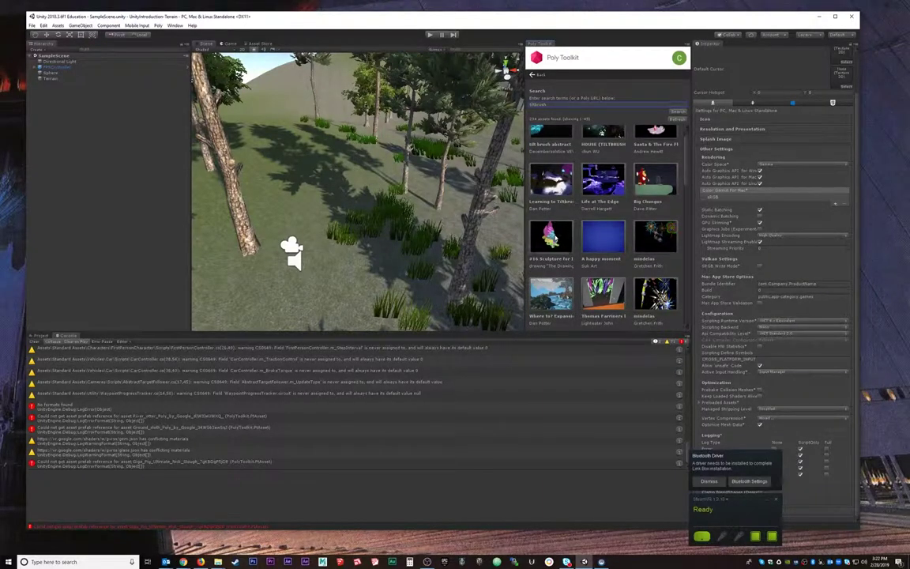
left_click(557, 239)
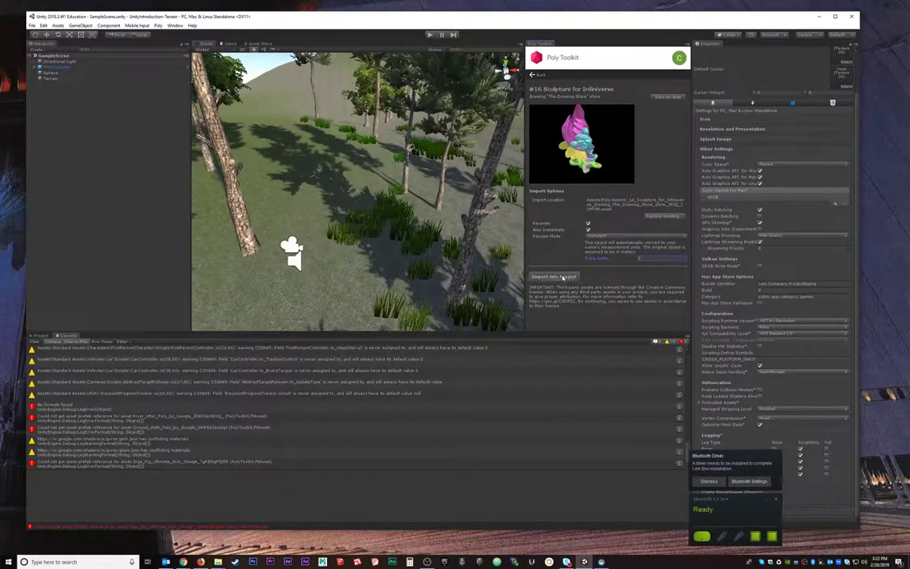
left_click(562, 277)
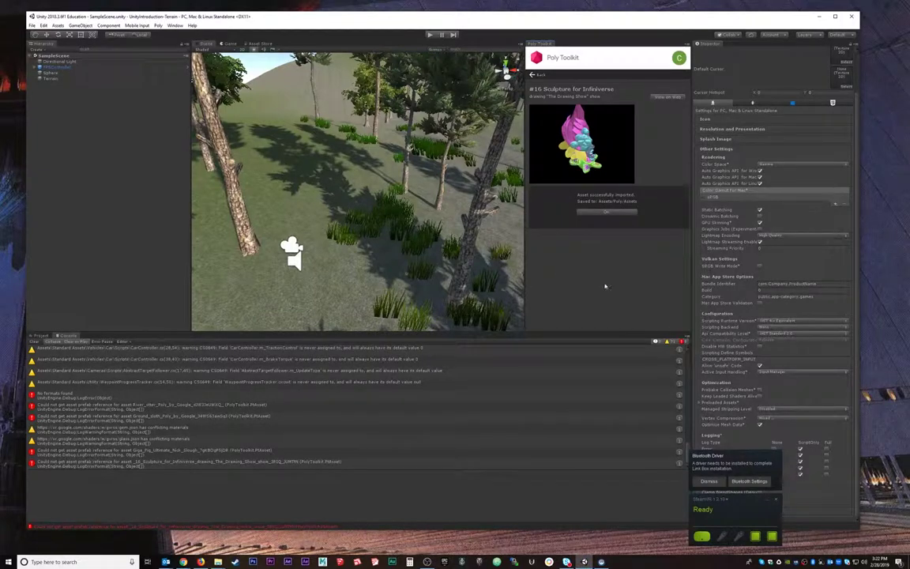
left_click(603, 214)
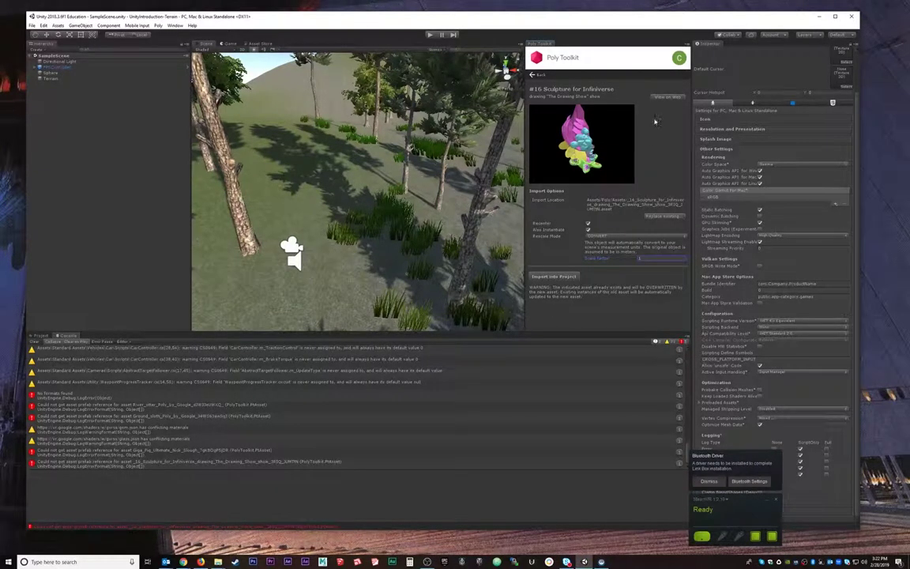
left_click(534, 75)
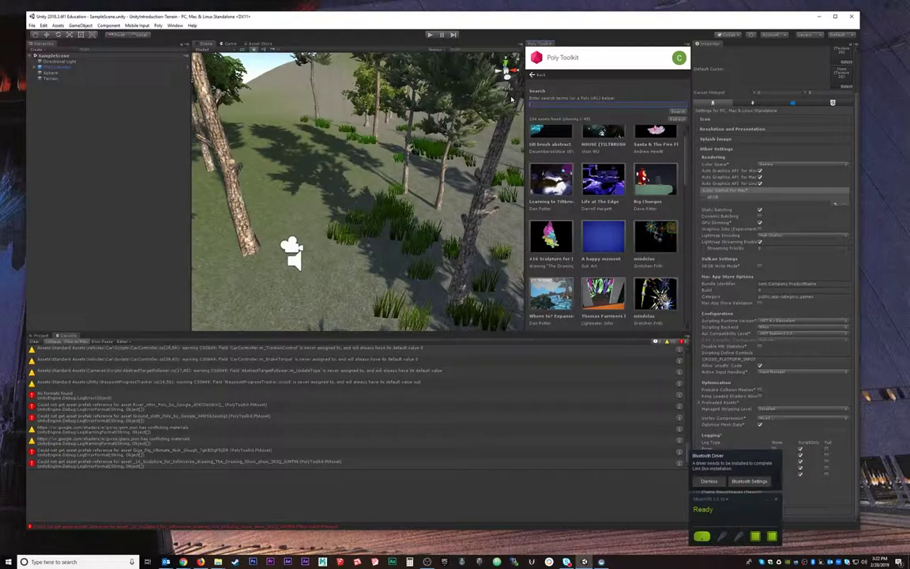
Switch to the Chrome window showing the Unity download page and open poly.google.com in it
mouse_move(182, 560)
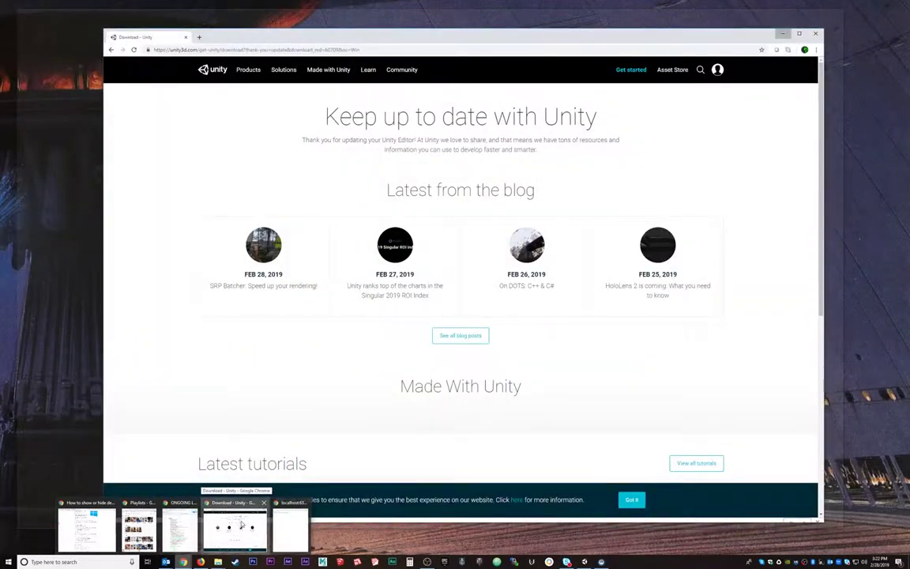
left_click(229, 523)
left_click(251, 49)
type("poly.google.com")
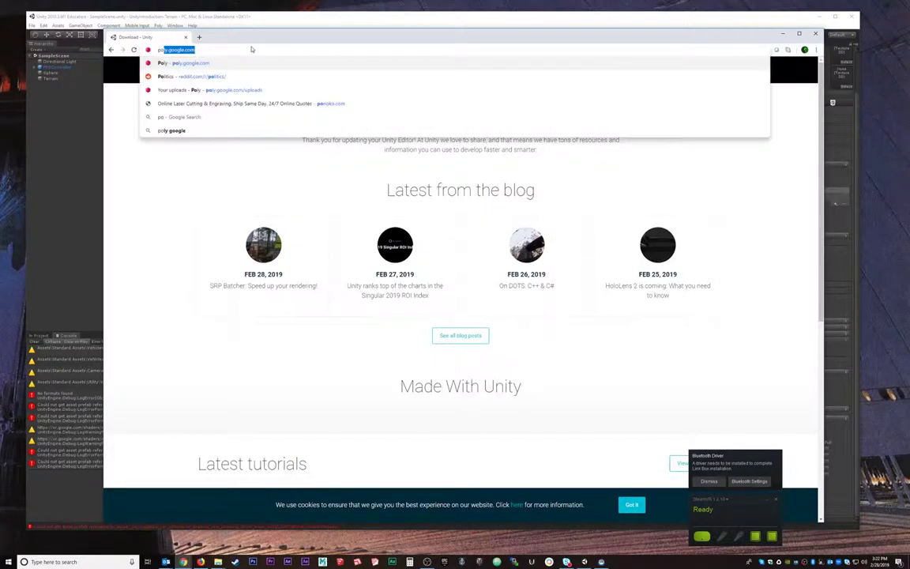
key("Return")
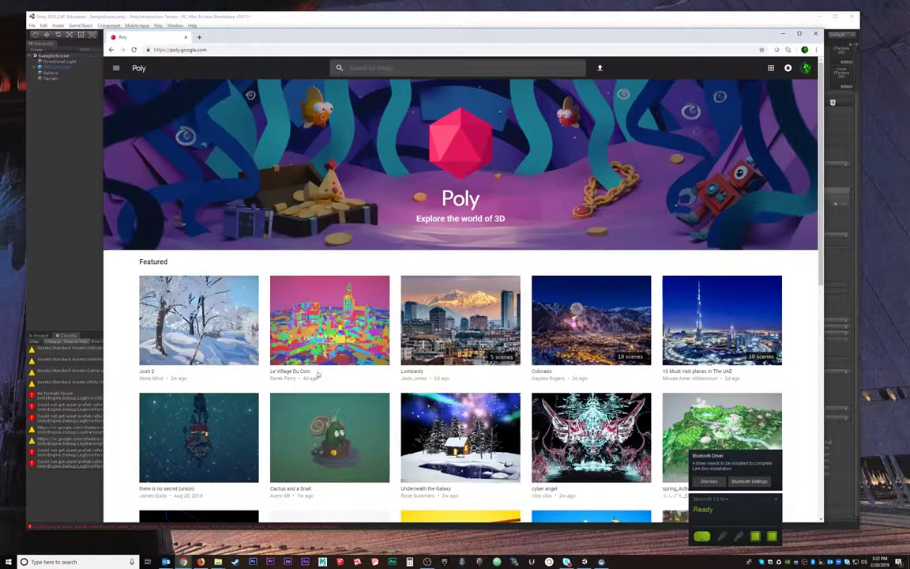
Browse the featured Poly models and view the Fisheater (anteater + lionfish) sketch
scroll(427, 189, "down", 3)
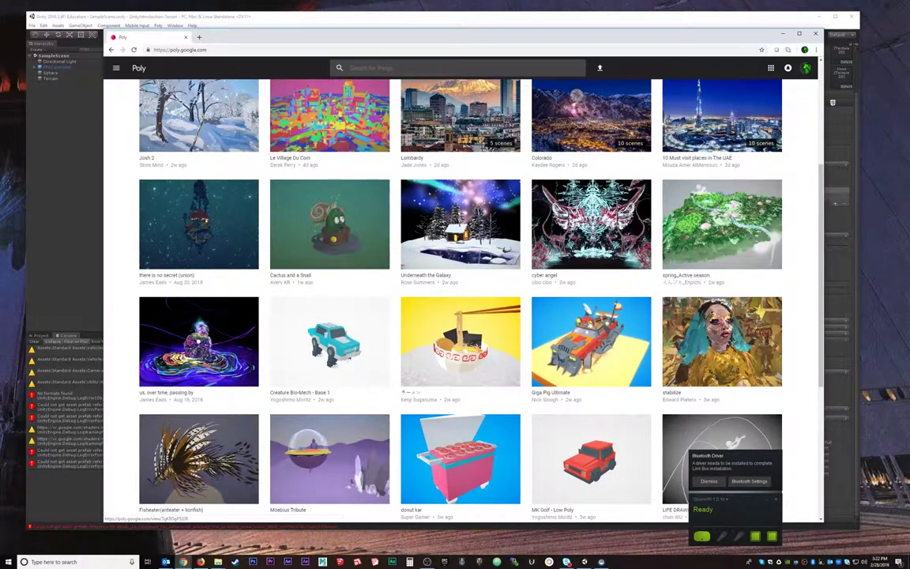
scroll(505, 237, "down", 3)
scroll(222, 251, "down", 2)
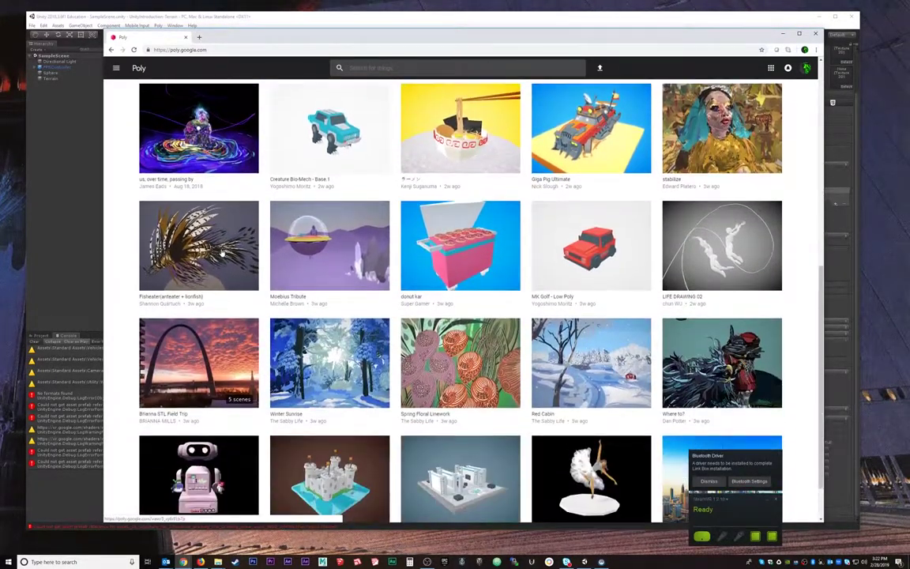
left_click(223, 251)
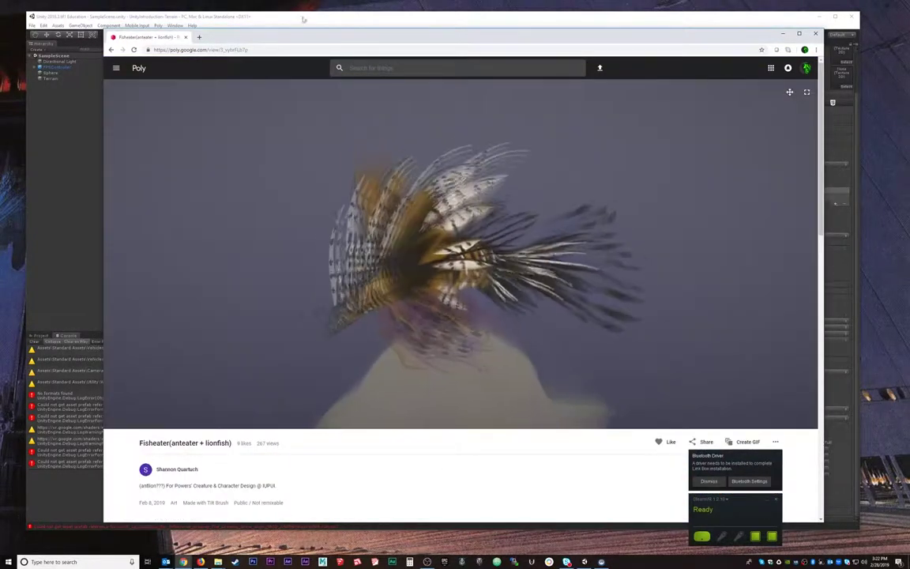
left_click(112, 49)
scroll(464, 277, "down", 3)
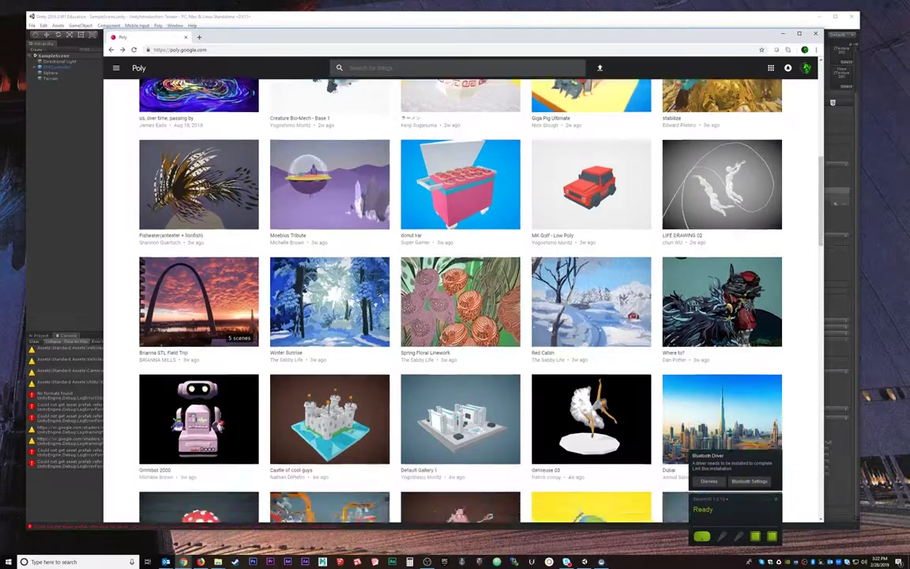
scroll(464, 277, "up", 5)
scroll(464, 277, "up", 5)
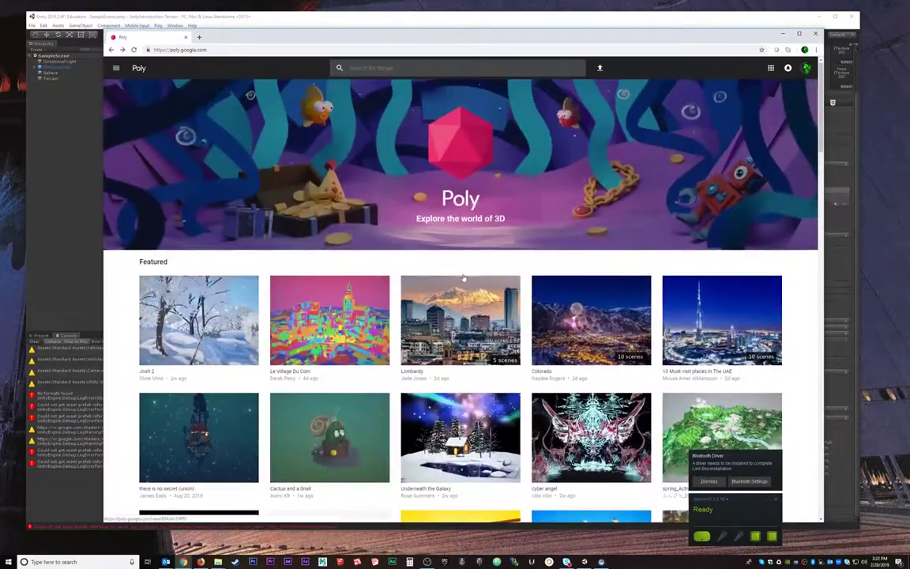
Search Poly for "car" and clear the search text after viewing the results
left_click(384, 69)
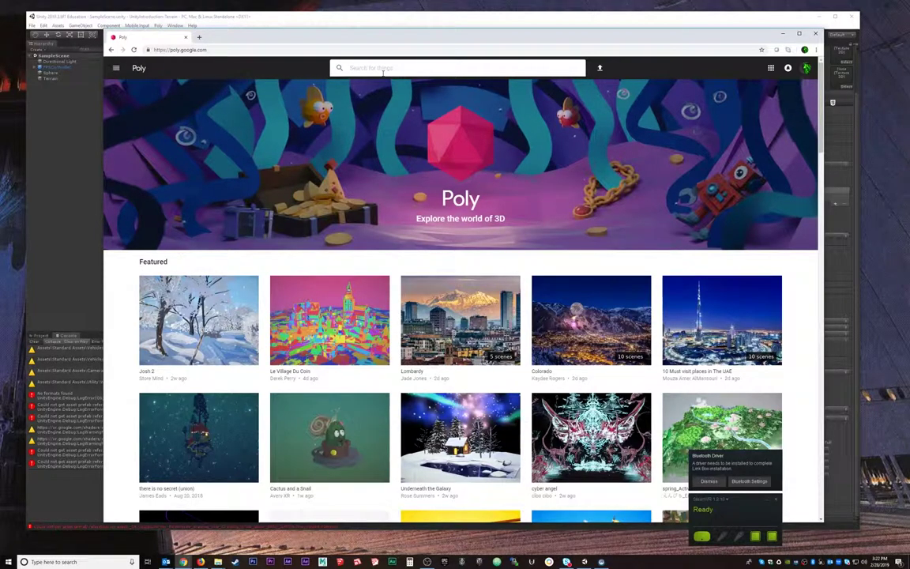
type("car")
key("Return")
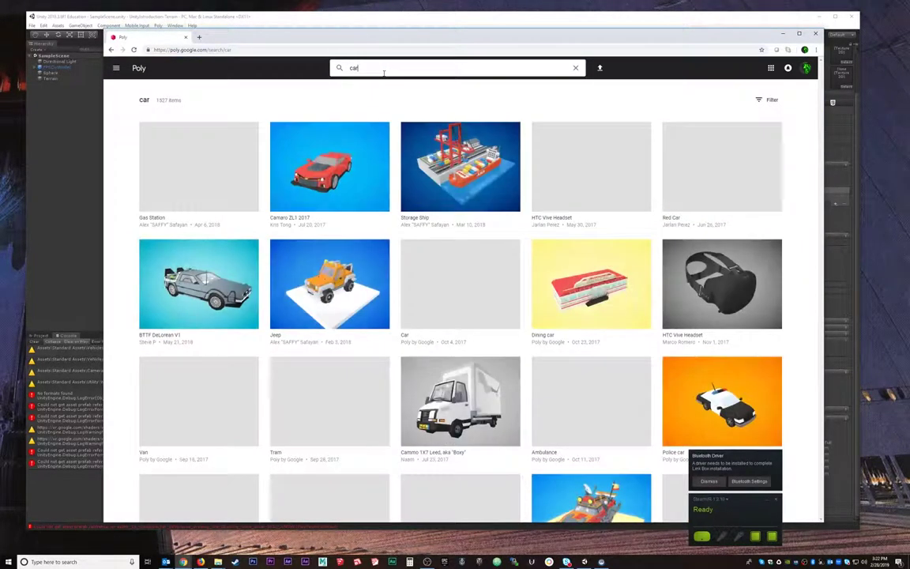
left_click_drag(362, 70, 336, 72)
key("BackSpace")
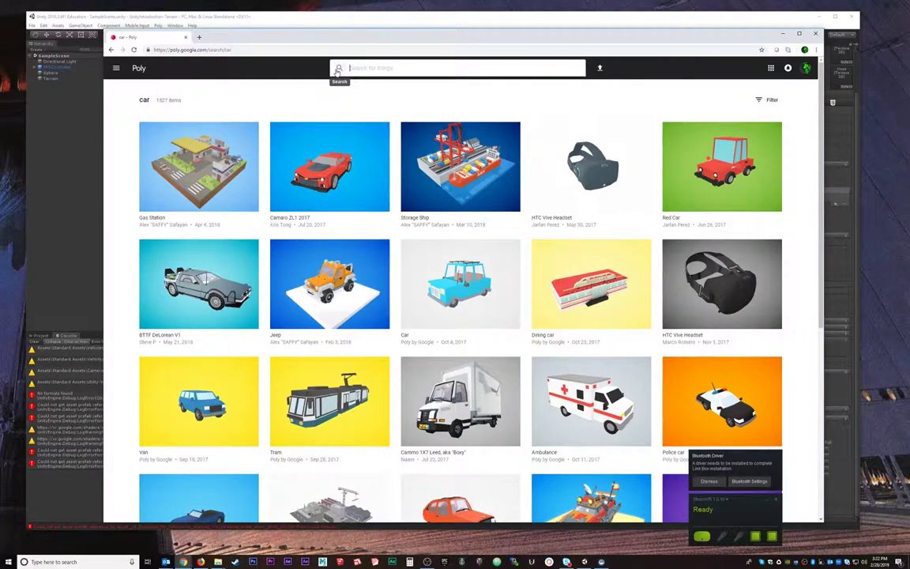
Browse the Tilt Brush sketches category, viewing Backpack wolf man and New Year's Daffodils, and return to the list
left_click(116, 67)
left_click(141, 220)
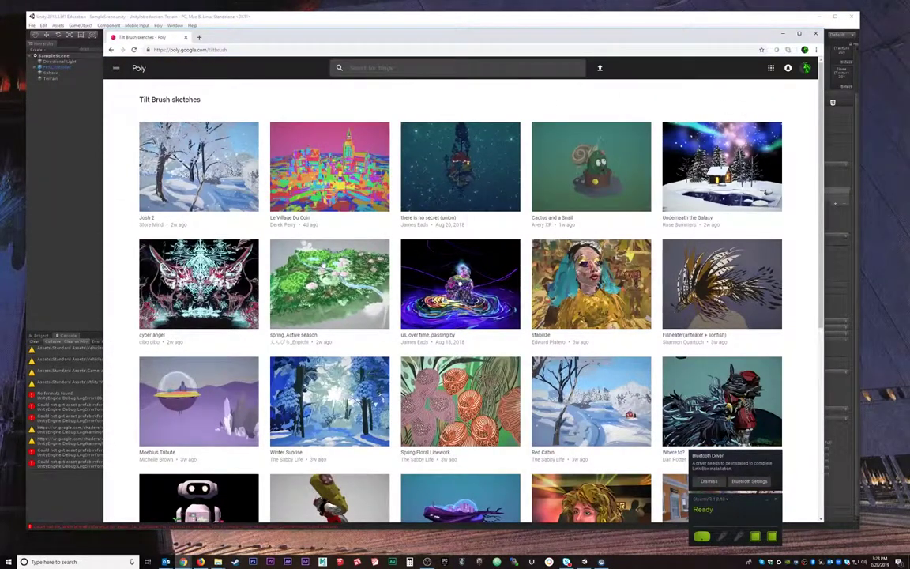
scroll(442, 266, "down", 5)
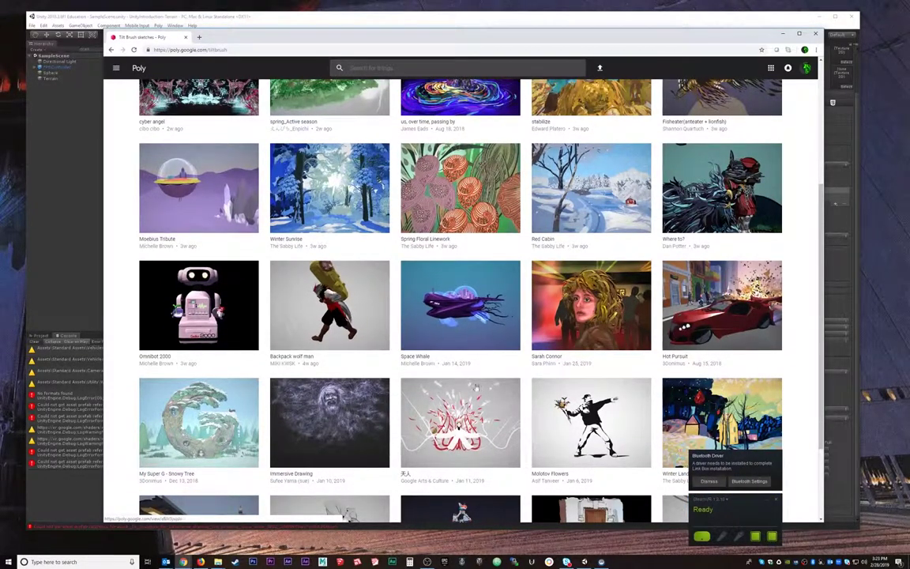
left_click(324, 317)
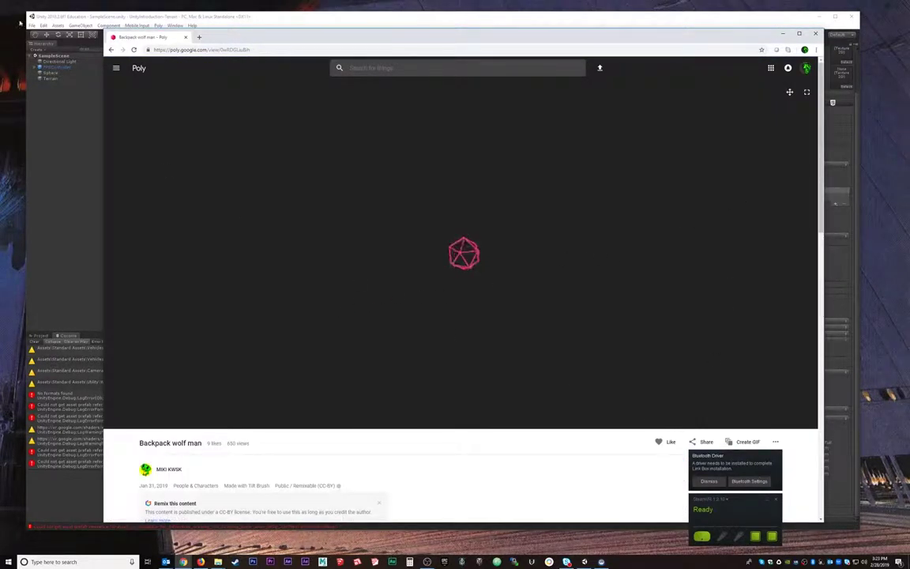
left_click(112, 49)
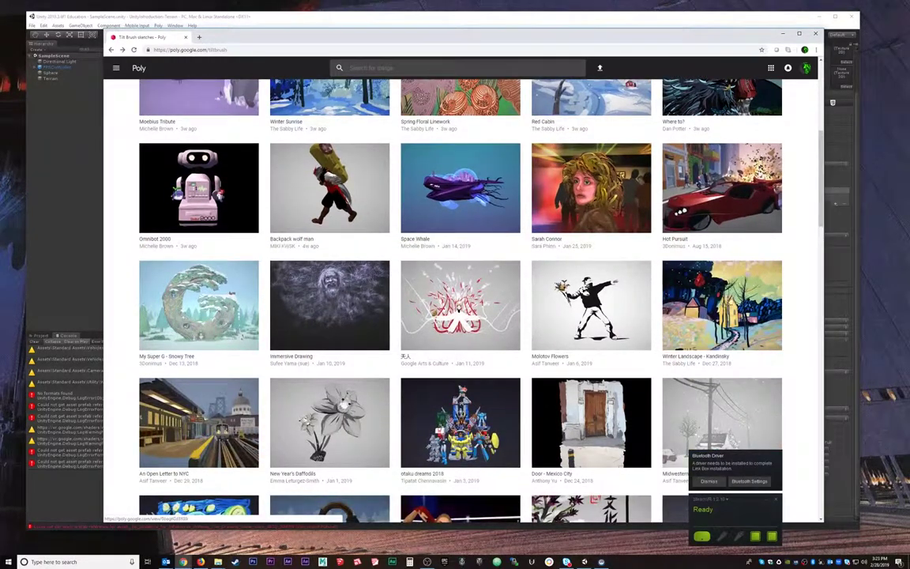
scroll(332, 359, "down", 2)
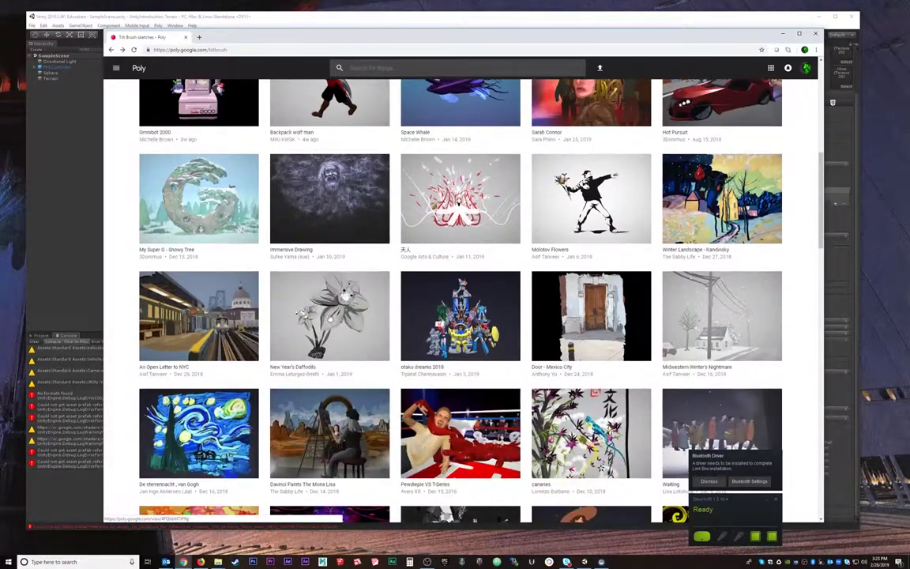
left_click(326, 320)
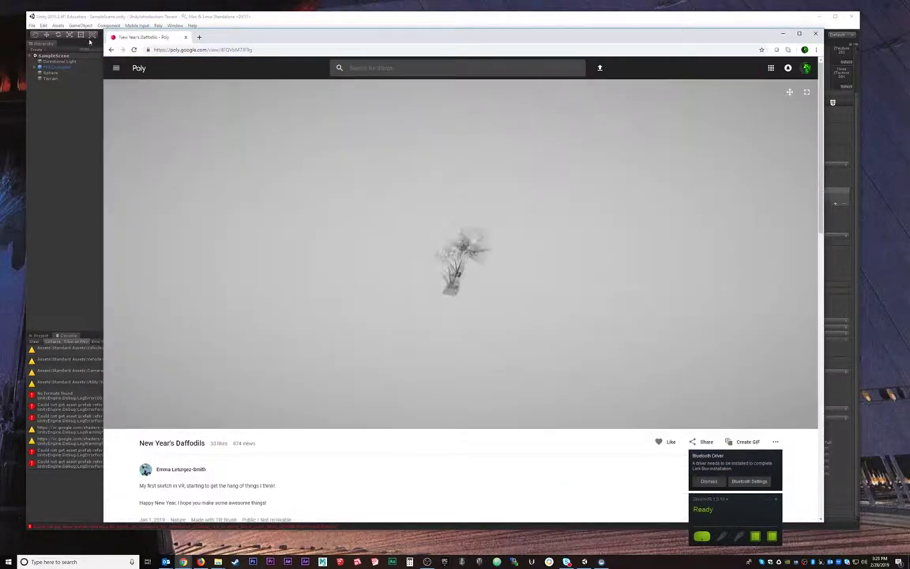
key("alt+Left")
Search Poly for "flowers" and filter the results to Remixable (CC-BY) models
left_click(384, 69)
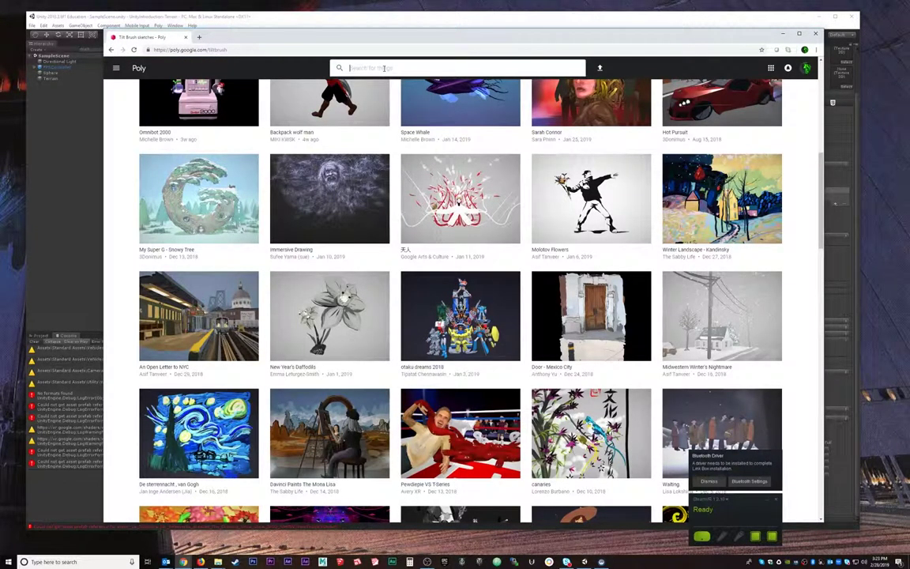
type("flowers")
key("Return")
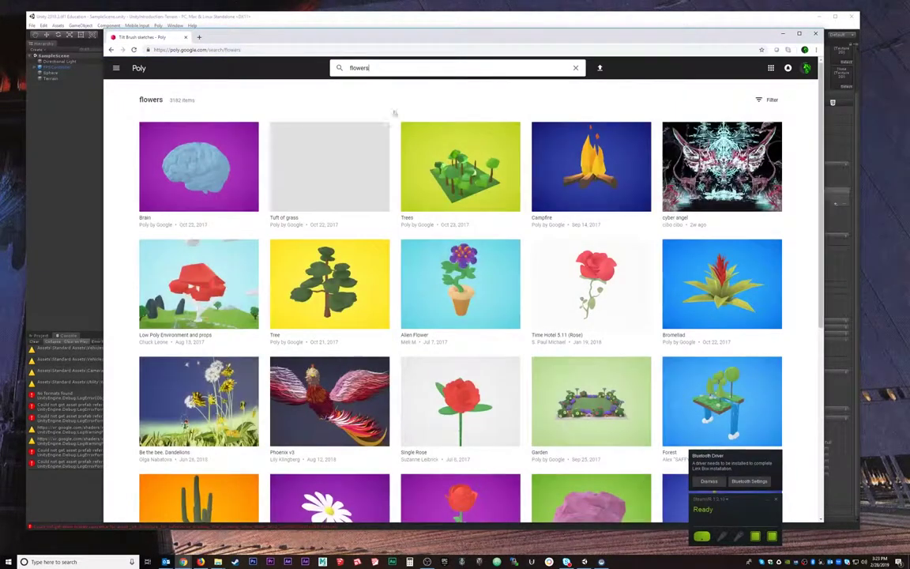
left_click(765, 102)
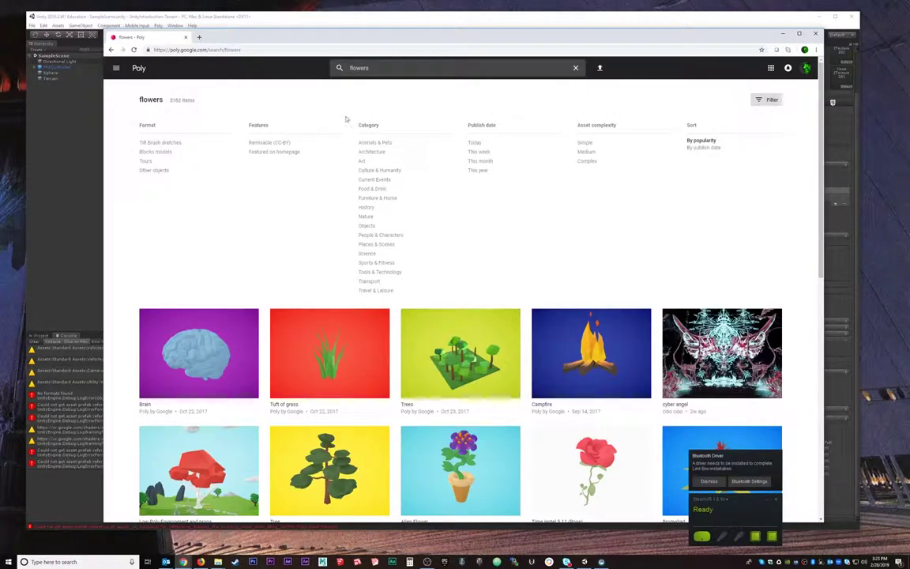
left_click(273, 144)
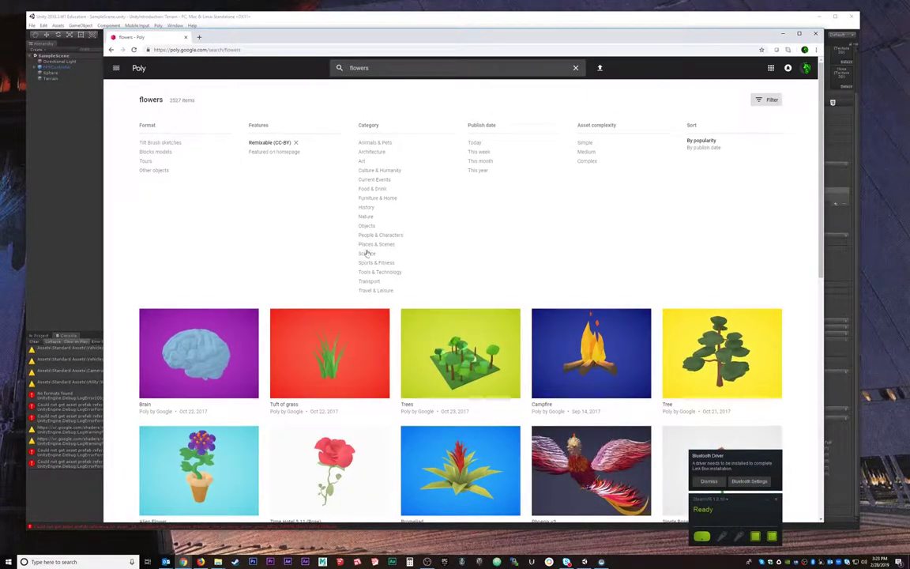
Open the Time Hotel 5.11 (Rose) model and copy its page URL
scroll(385, 227, "down", 3)
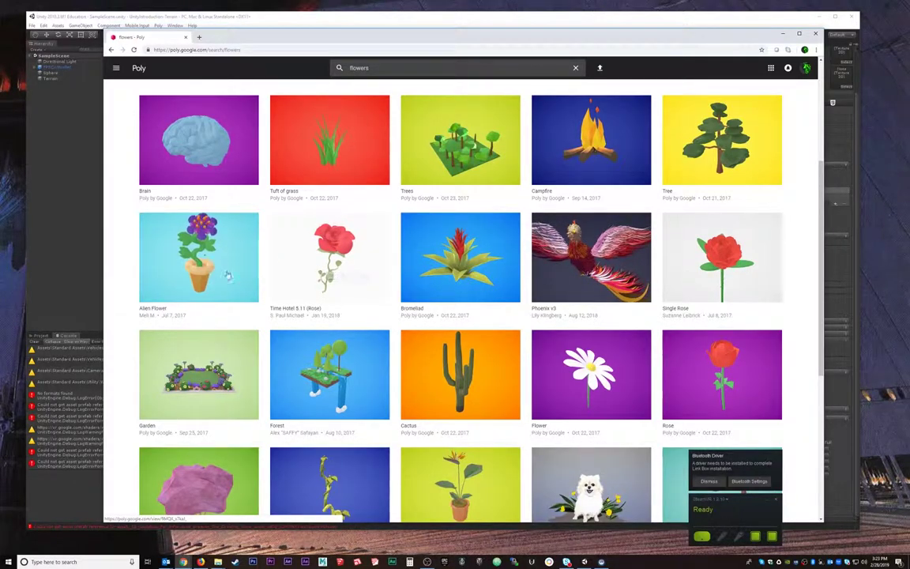
left_click(337, 262)
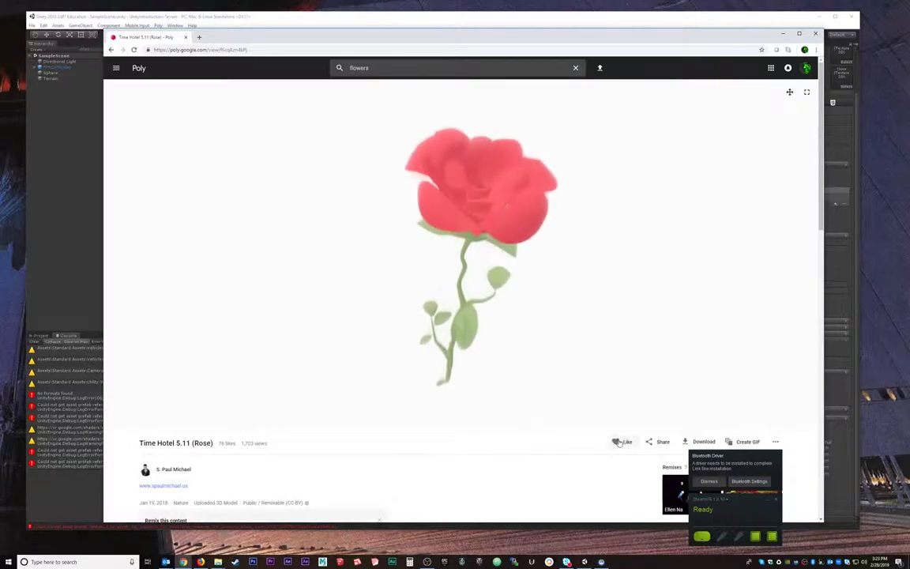
left_click(243, 49)
right_click(204, 52)
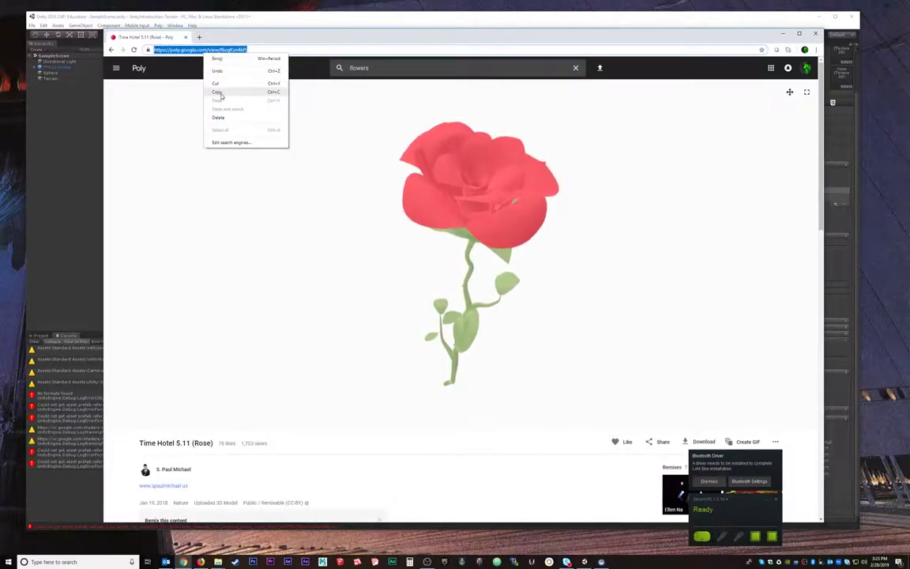
left_click(217, 92)
Switch to Unity, look up the copied rose URL in Poly Toolkit and import the model into the project
key("alt+Tab")
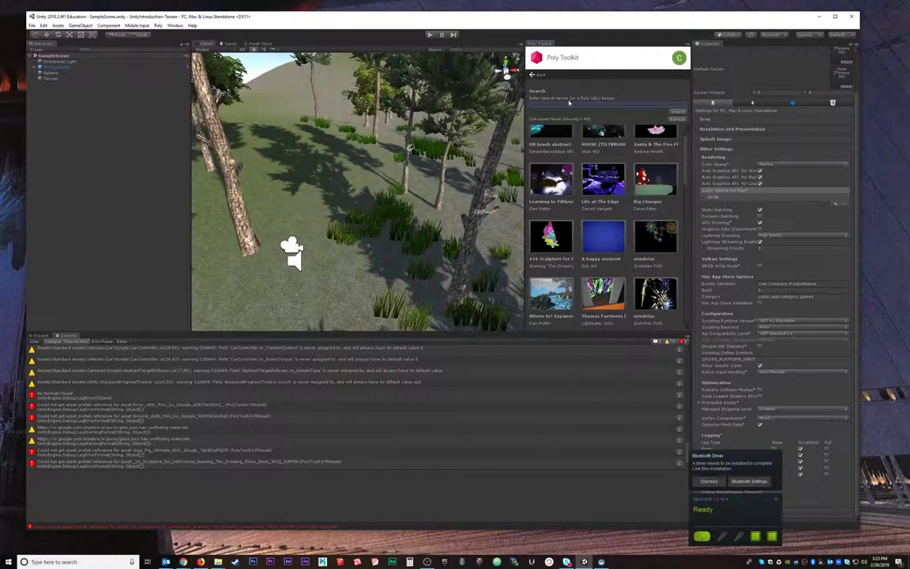
key("ctrl+v")
left_click(678, 112)
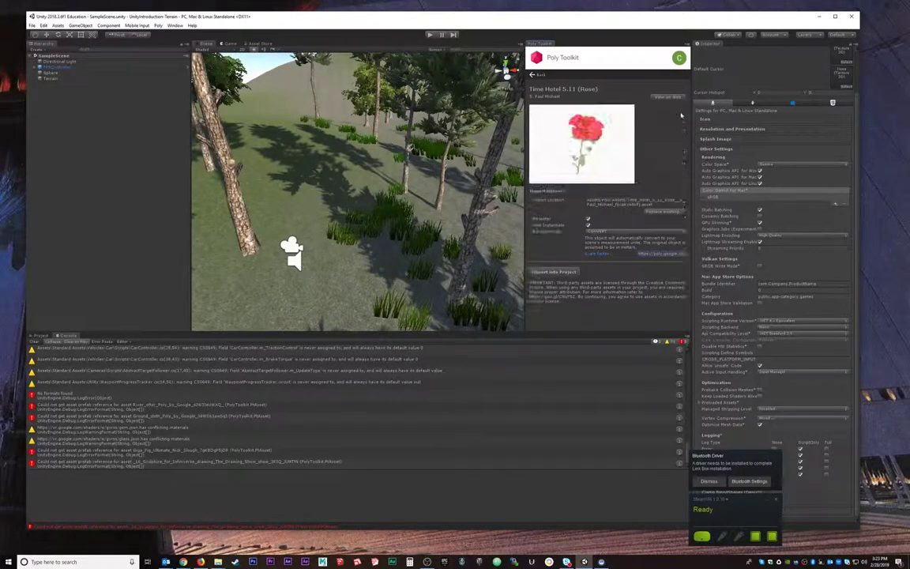
left_click(549, 272)
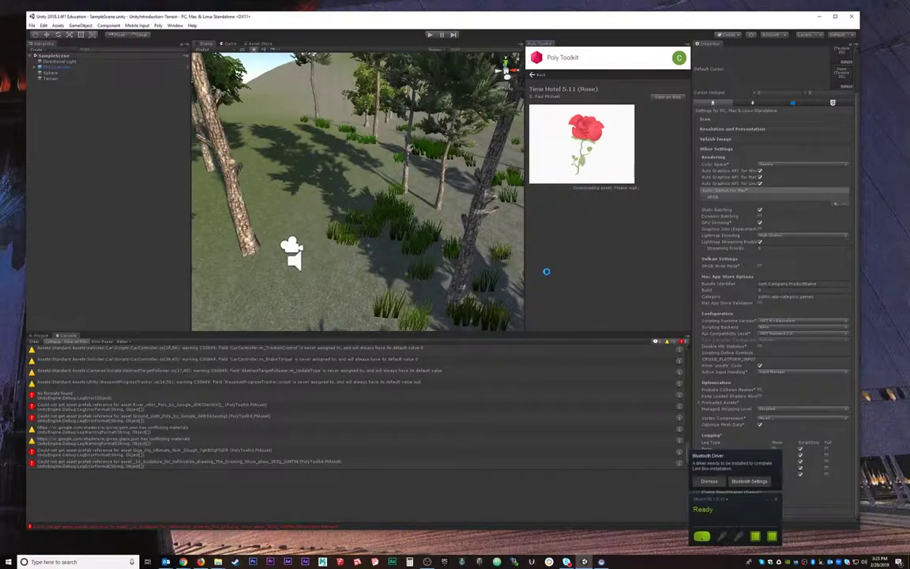
Clear all messages from the Unity console
left_click(41, 336)
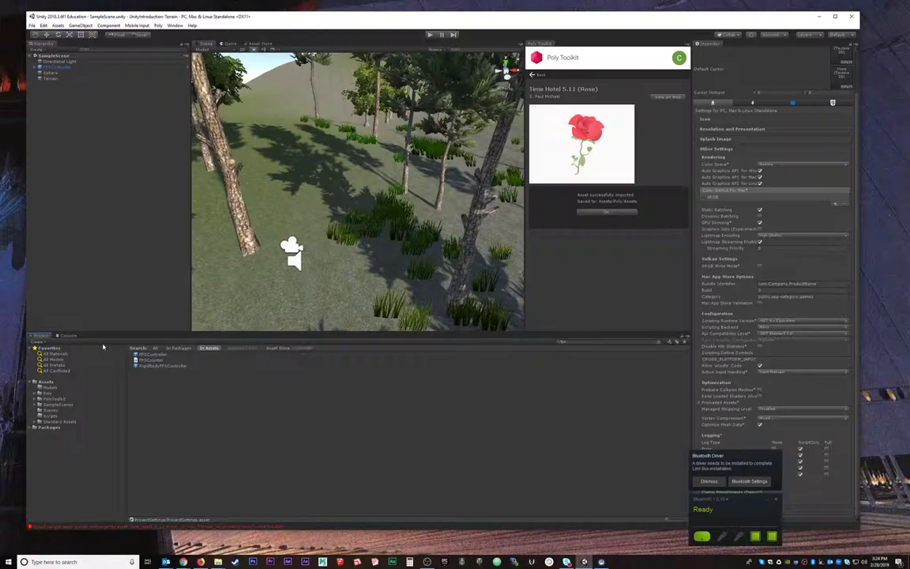
left_click(67, 336)
left_click(34, 342)
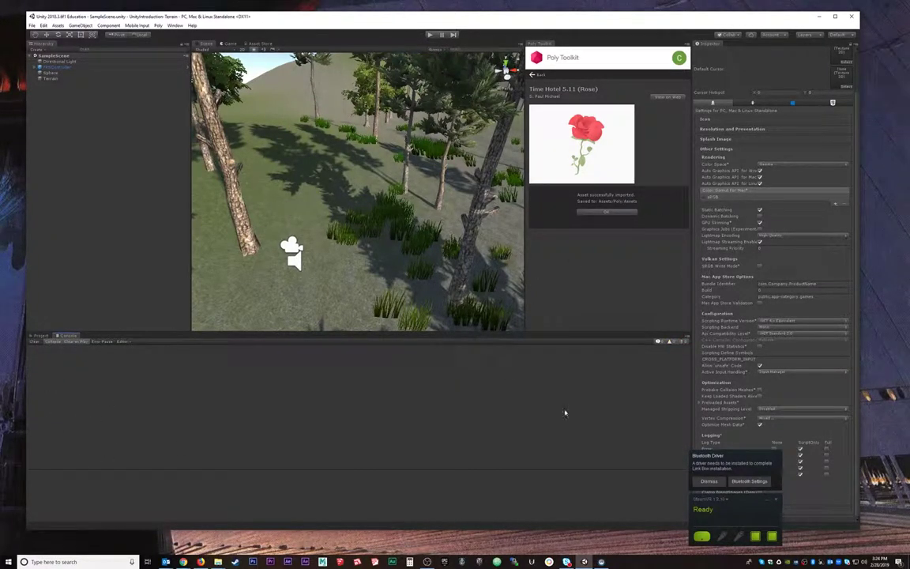
Open the Assets/Poly/Assets folder in the project to list the imported models
left_click(40, 336)
left_click(46, 382)
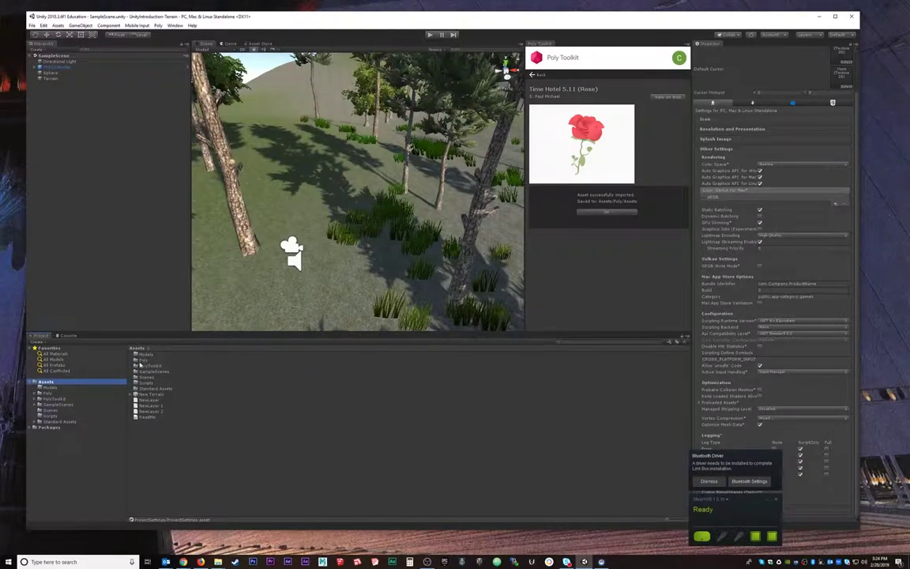
double_click(143, 359)
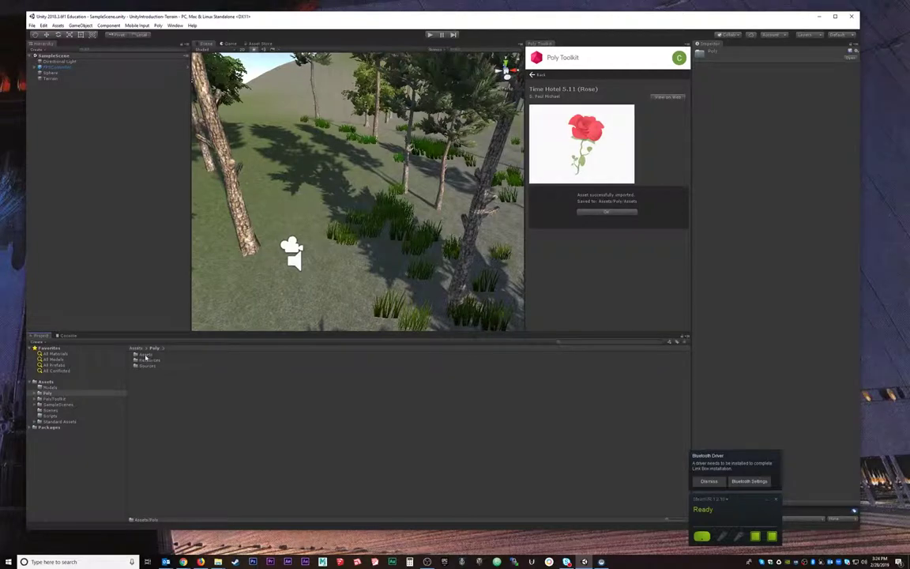
double_click(144, 355)
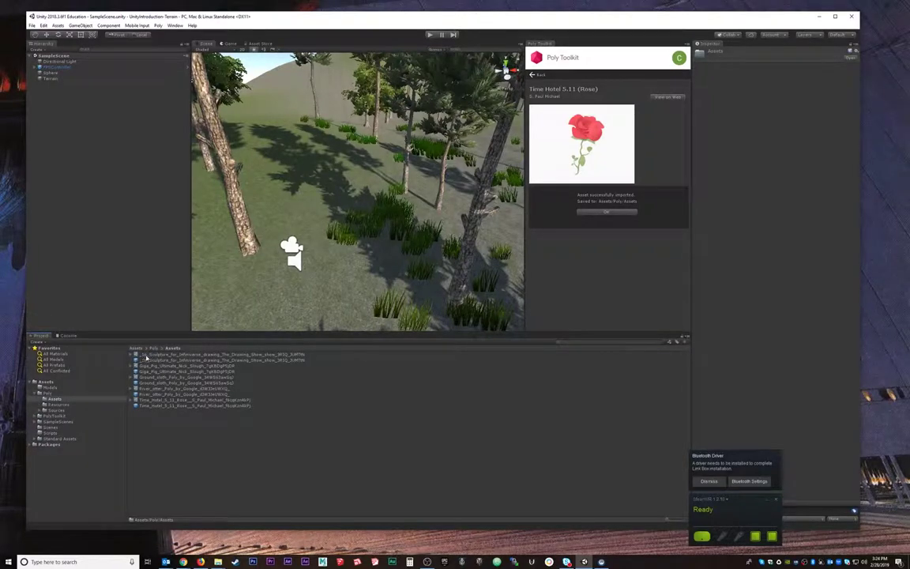
Select the Infiniverse sculpture prefab, move the SteamVR overlay aside and enlarge the project assets to thumbnails
left_click(144, 361)
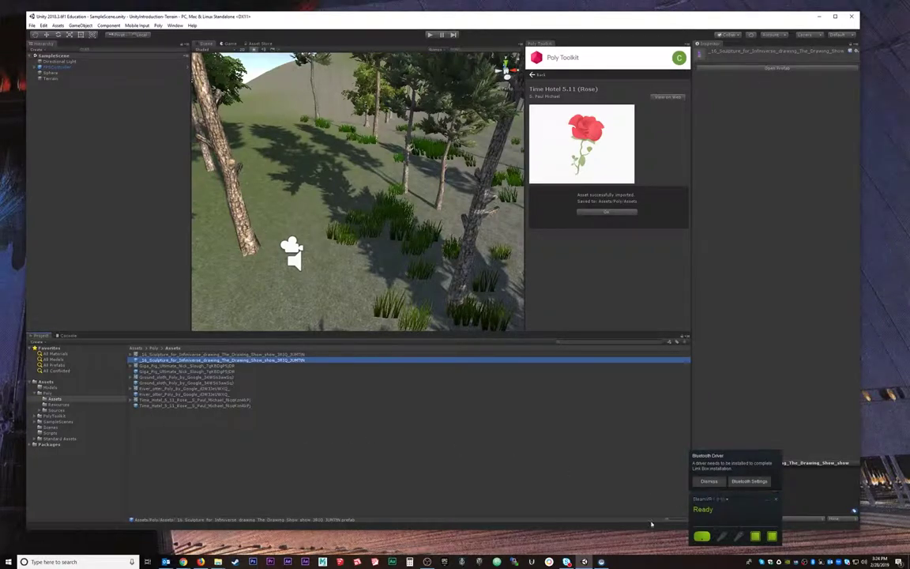
left_click_drag(732, 496, 855, 500)
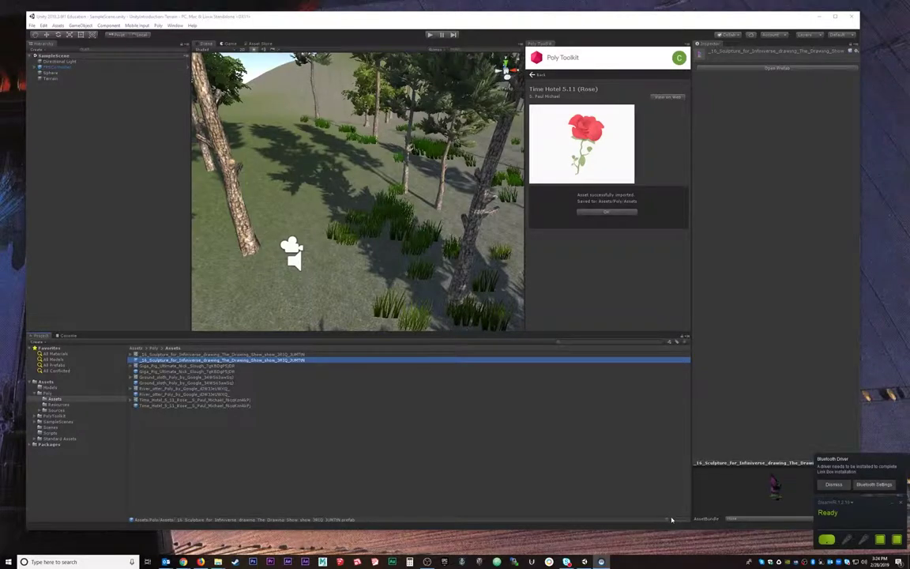
left_click(672, 520)
left_click_drag(672, 520, 698, 519)
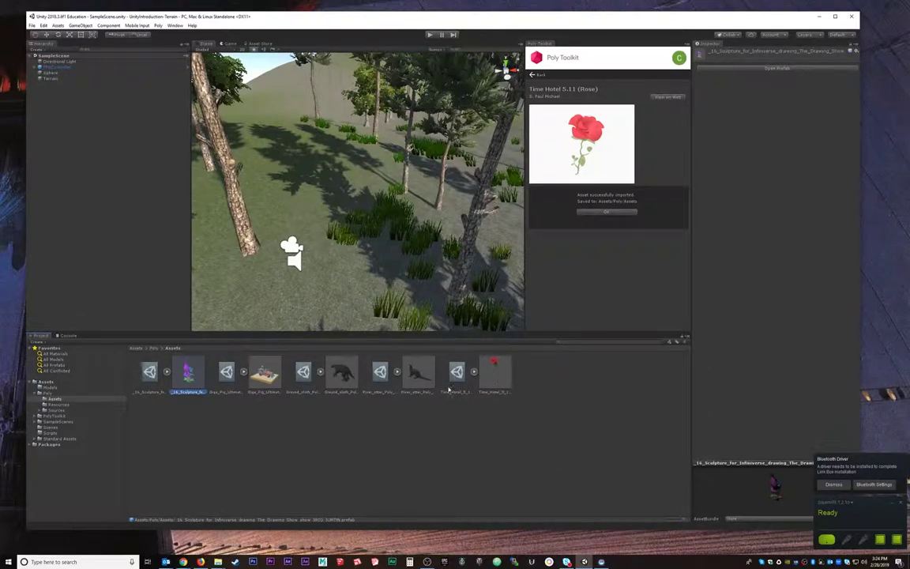
Place the Time Hotel rose prefab on the terrain beside the grass, near the player camera, and frame it in the scene
left_click_drag(501, 379, 413, 209)
key("f")
key("w")
scroll(358, 118, "down", 6)
right_click_drag(413, 210, 333, 245, "alt")
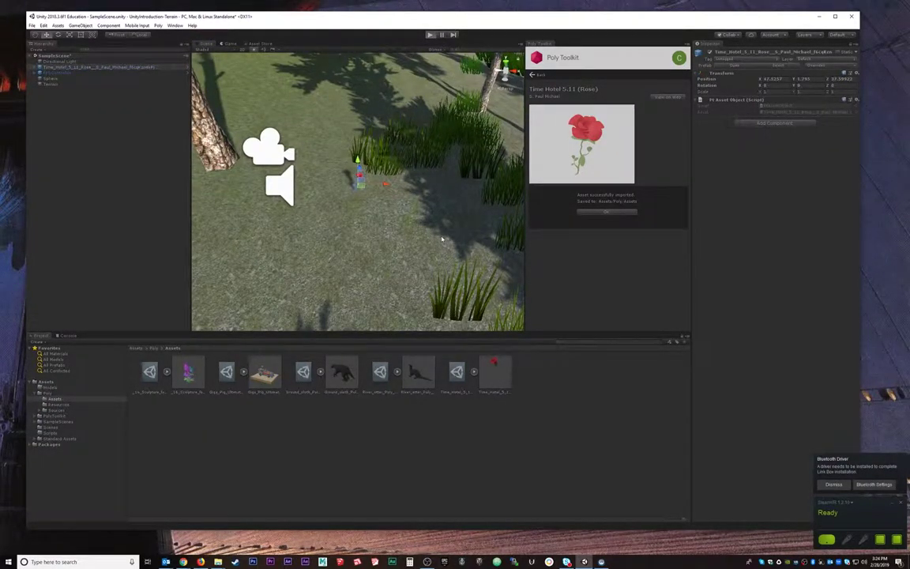
Run the scene in play mode and walk up to the rose
left_click(430, 34)
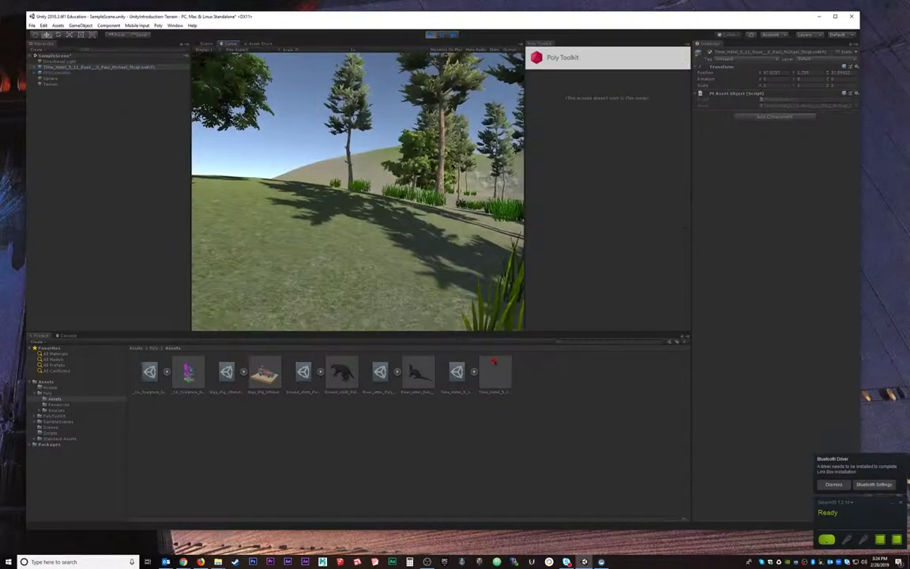
key("w")
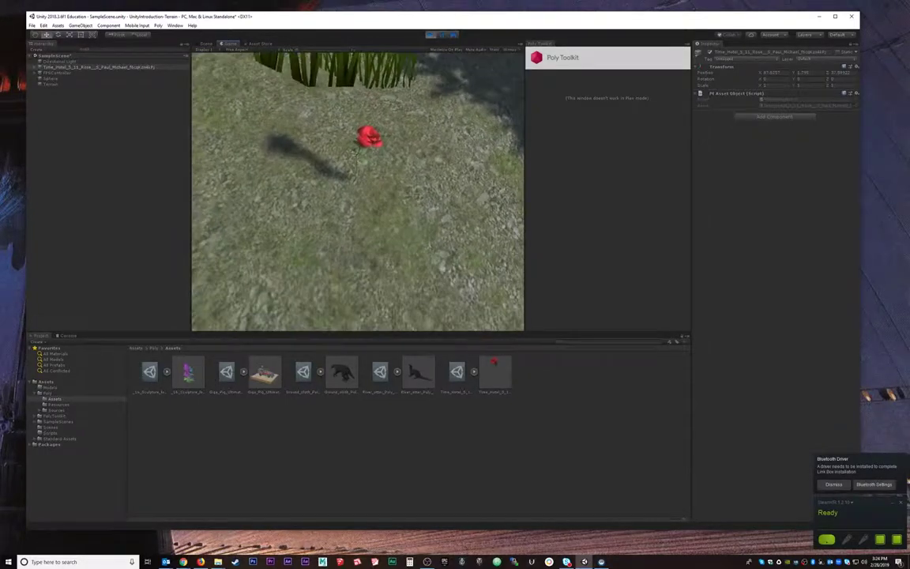
Stop play mode and place the River otter prefab on the terrain beside the grass, near the rose
key("ctrl+p")
left_click_drag(477, 378, 447, 206)
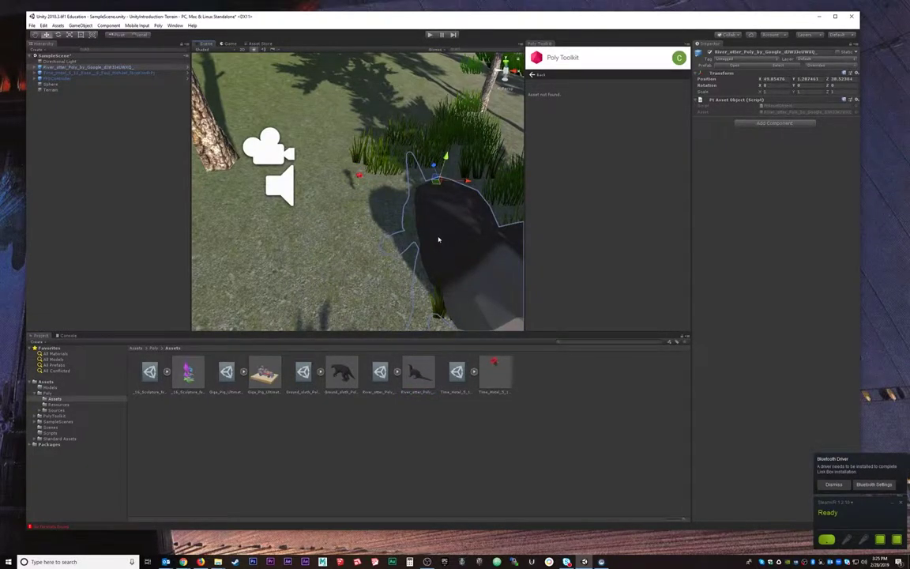
key("f")
mouse_move(343, 224)
left_mouse_down("alt")
mouse_move(351, 209)
mouse_move(203, 148)
mouse_move(367, 168)
mouse_move(364, 188)
mouse_move(385, 173)
mouse_move(356, 196)
mouse_move(360, 160)
mouse_move(386, 168)
left_mouse_up("alt")
scroll(365, 188, "up", 3)
Scale the otter down to about 0.32, raise it to about 1.86 in Y and rotate it slightly
key("r")
key("w")
key("e")
left_click_drag(375, 202, 382, 313, "alt")
scroll(359, 199, "up", 3)
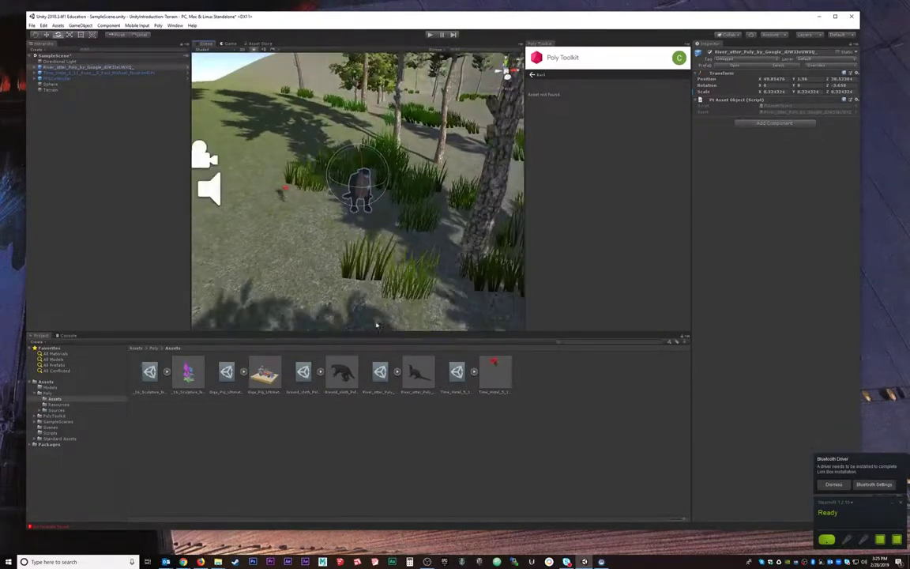
Place the Ground sloth prefab on the terrain and adjust its size and position
left_click_drag(338, 378, 325, 235)
scroll(381, 241, "down", 5)
left_click_drag(382, 241, 475, 116, "alt")
key("r")
key("w")
Widen the Poly Toolkit panel and frame the ground sloth in the scene
left_click_drag(536, 150, 483, 150)
key("f")
left_click_drag(237, 279, 330, 385, "alt")
scroll(399, 206, "up", 6)
scroll(308, 237, "down", 6)
Place the Giga Pig Ultimate prefab on open ground among the trees and frame it in the scene
left_click_drag(264, 377, 411, 285)
key("f")
left_click_drag(327, 207, 340, 124, "alt")
scroll(346, 219, "up", 3)
scroll(354, 199, "down", 2)
right_click_drag(352, 207, 232, 175)
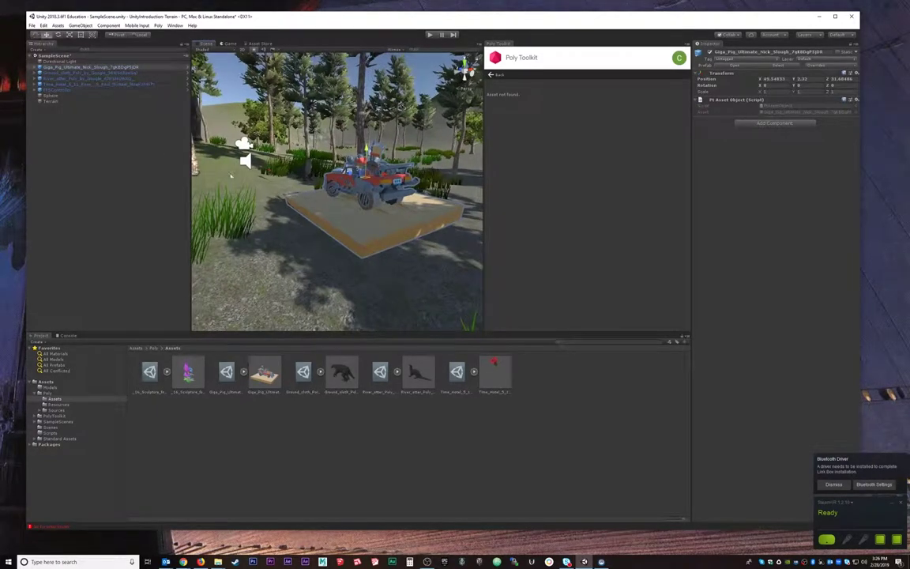
Examine which parts of the Giga Pig model each of its child meshes covers
left_click(34, 68)
left_click(71, 73)
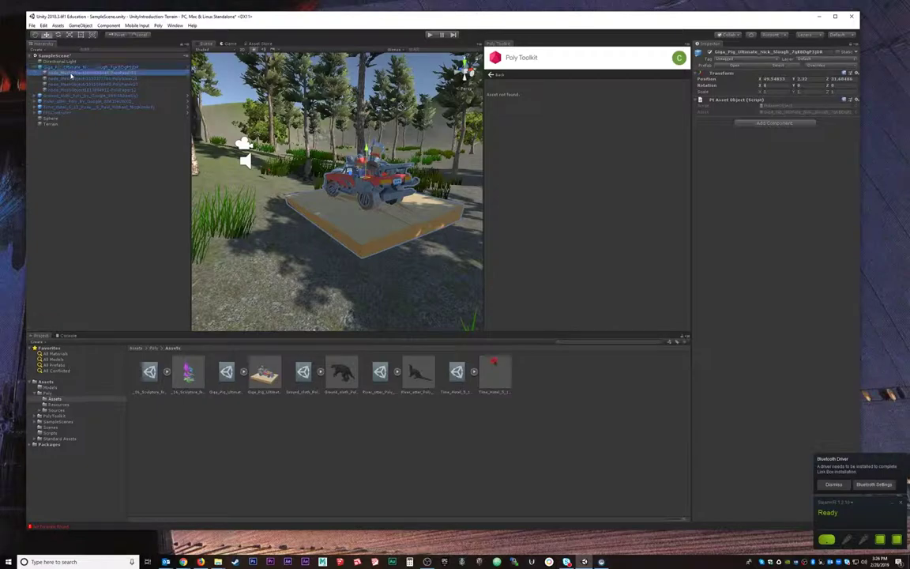
left_click(74, 79)
left_click(76, 84)
left_click(84, 91)
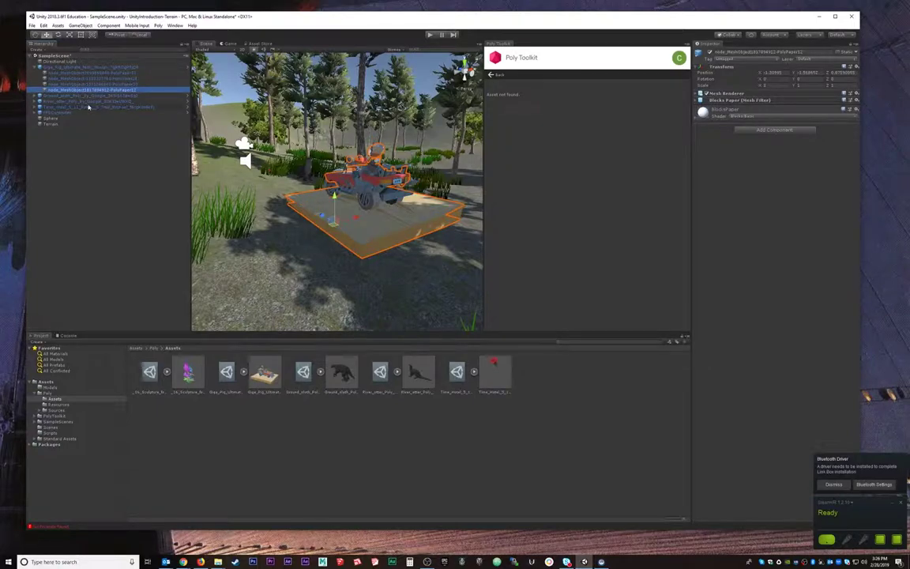
left_click(430, 227)
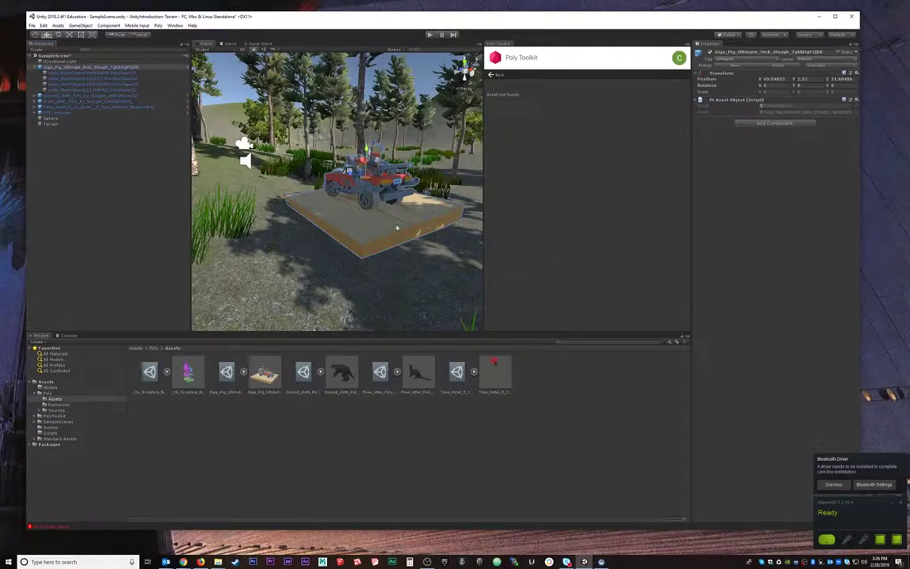
left_click(397, 228)
left_click_drag(397, 228, 474, 218, "alt")
scroll(269, 308, "up", 10)
Open the Giga Pig prefab for editing and delete its PolyPaper12 child mesh, which forms the top of the platform
left_click(67, 90)
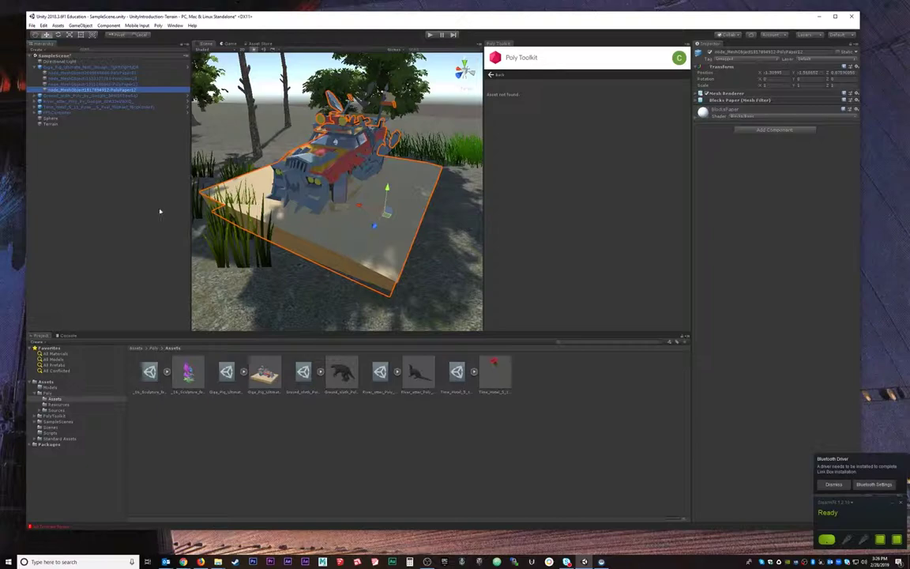
key("Delete")
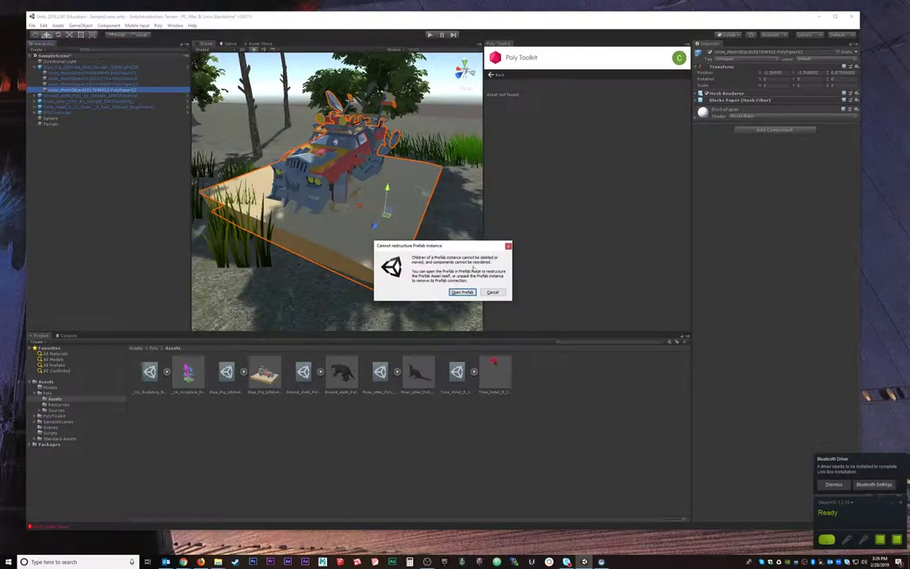
left_click(461, 292)
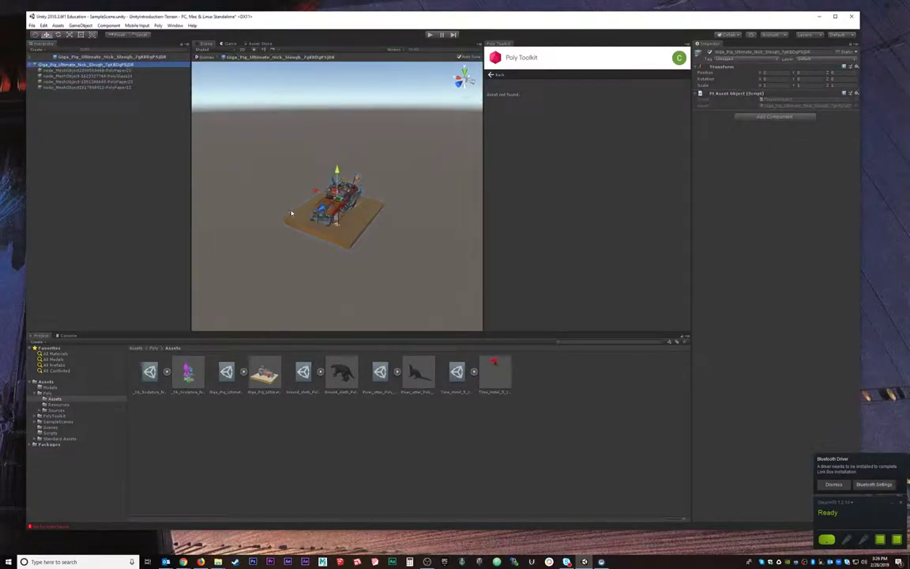
left_click(63, 87)
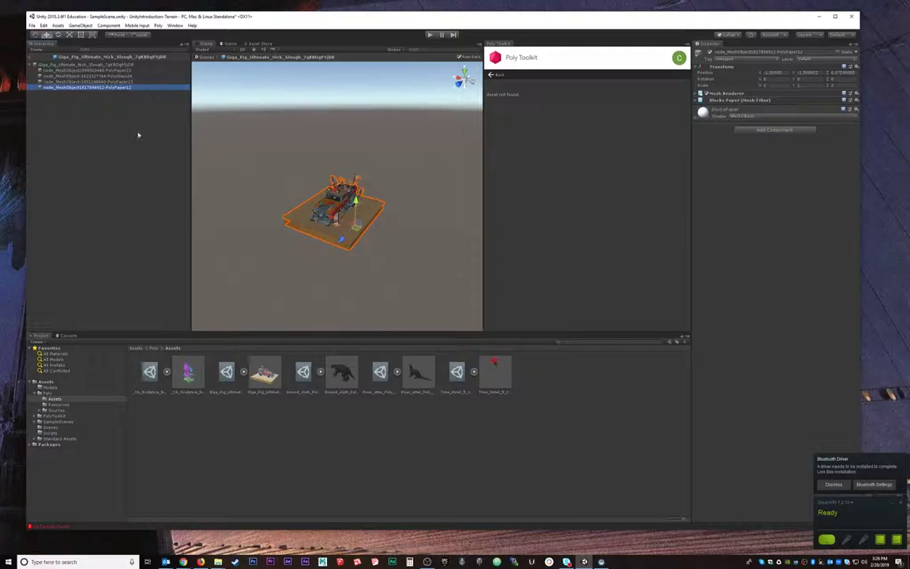
key("Delete")
scroll(339, 218, "up", 7)
middle_click_drag(365, 264, 363, 224)
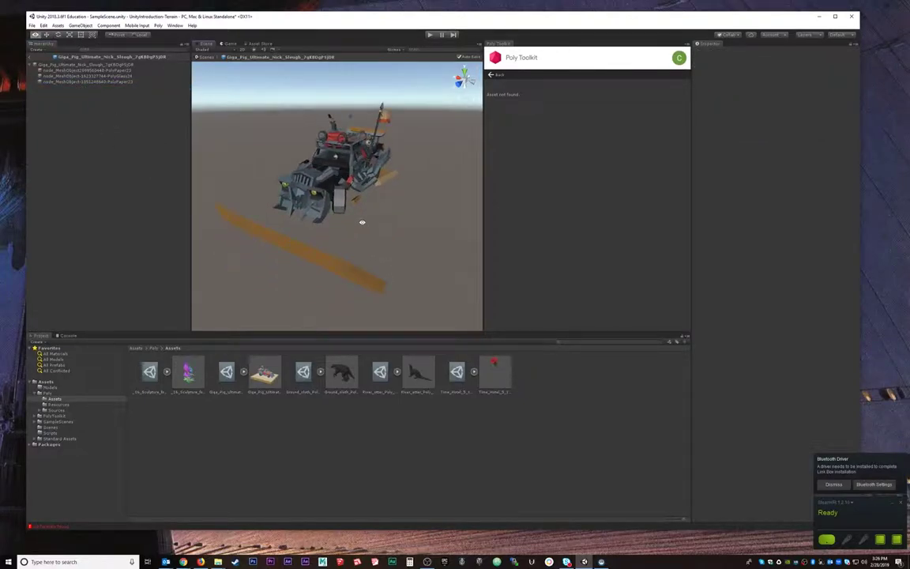
left_click_drag(363, 224, 320, 229, "alt")
Check the remaining child meshes of the prefab and delete the PolyPaper23 mesh that contains the platform's rim
left_click(340, 249)
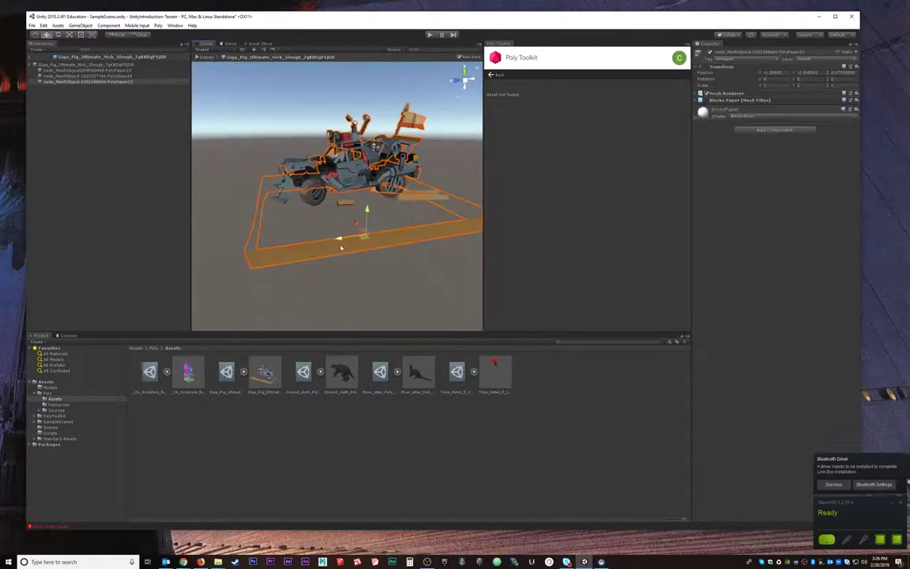
left_click(75, 76)
left_click(80, 82)
left_click(70, 70)
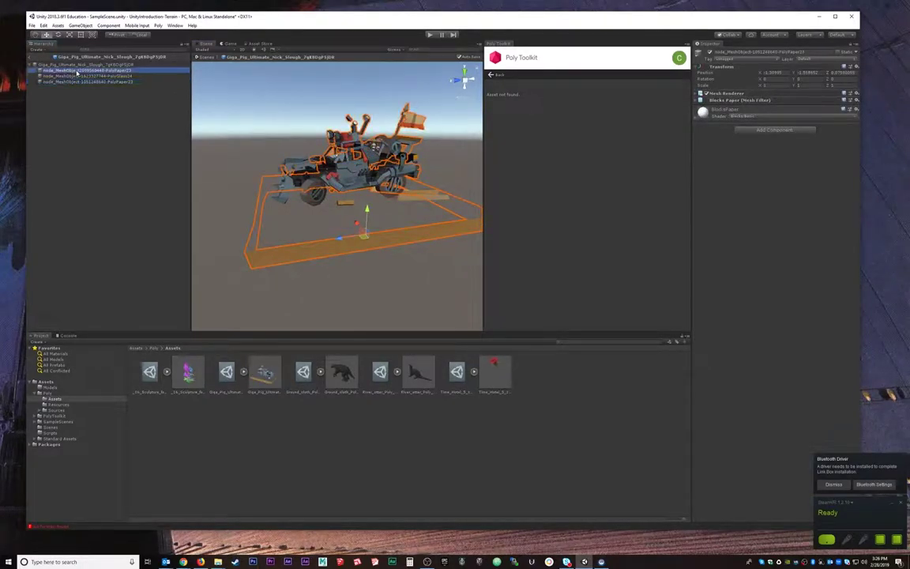
left_click_drag(321, 179, 342, 228, "alt")
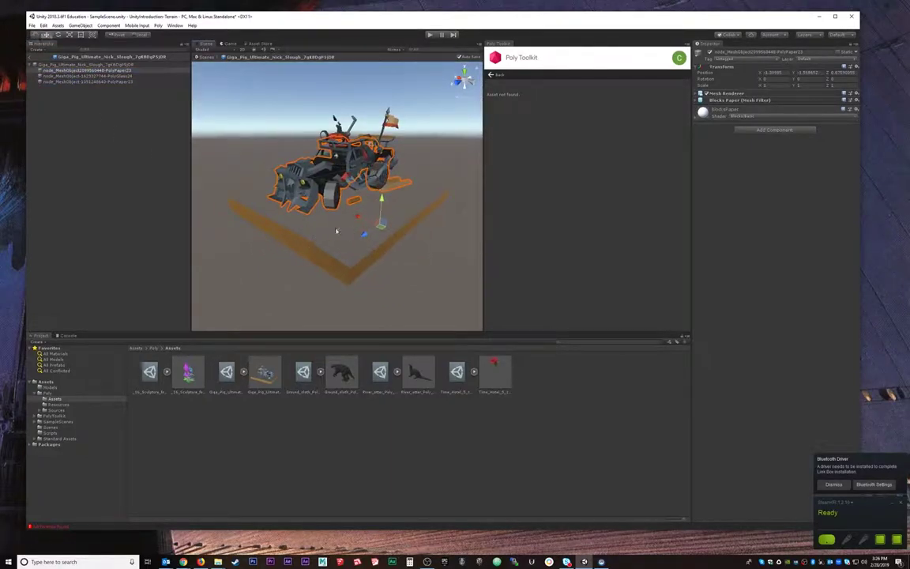
left_click(60, 76)
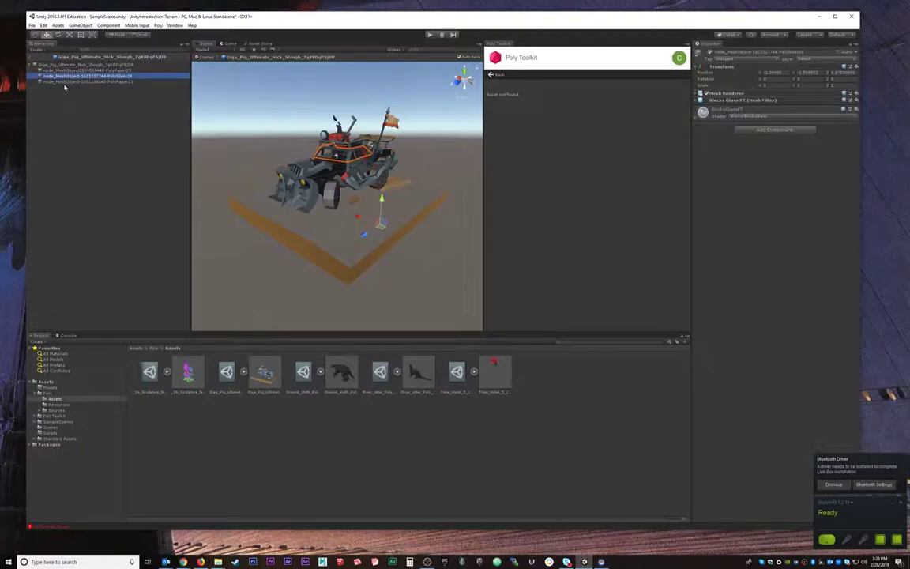
left_click(67, 82)
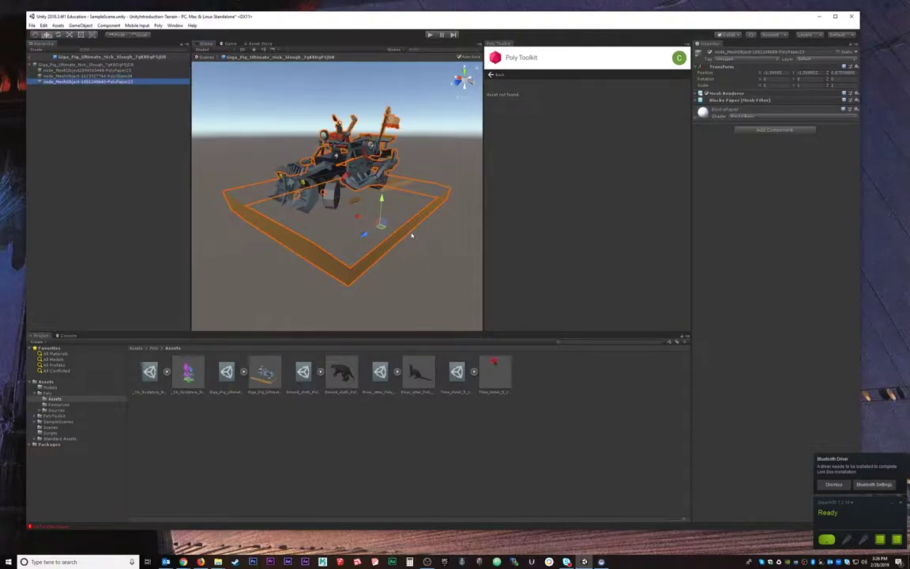
key("Delete")
left_click_drag(443, 184, 327, 277, "alt")
left_click_drag(323, 195, 463, 125, "alt")
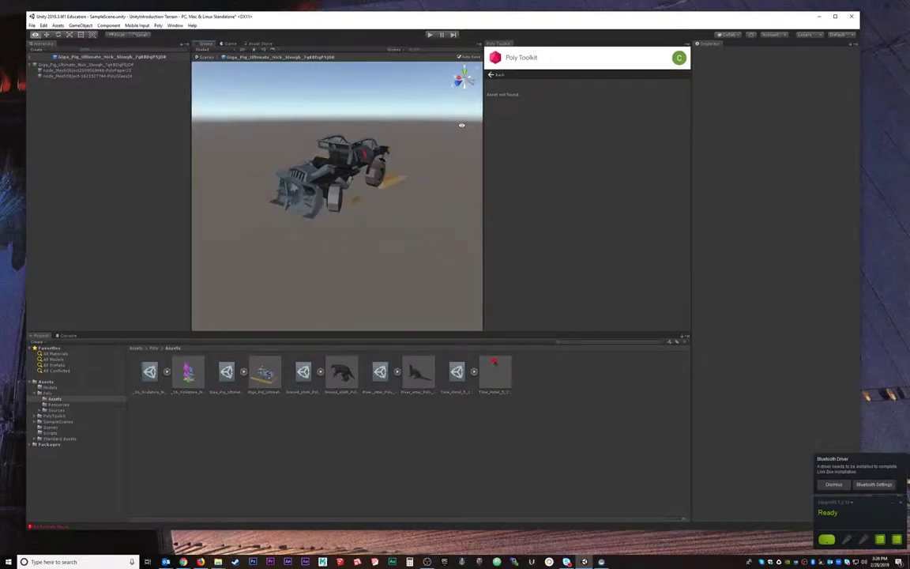
Return from prefab editing to the terrain scene and delete the Giga Pig vehicle from it
left_click(229, 44)
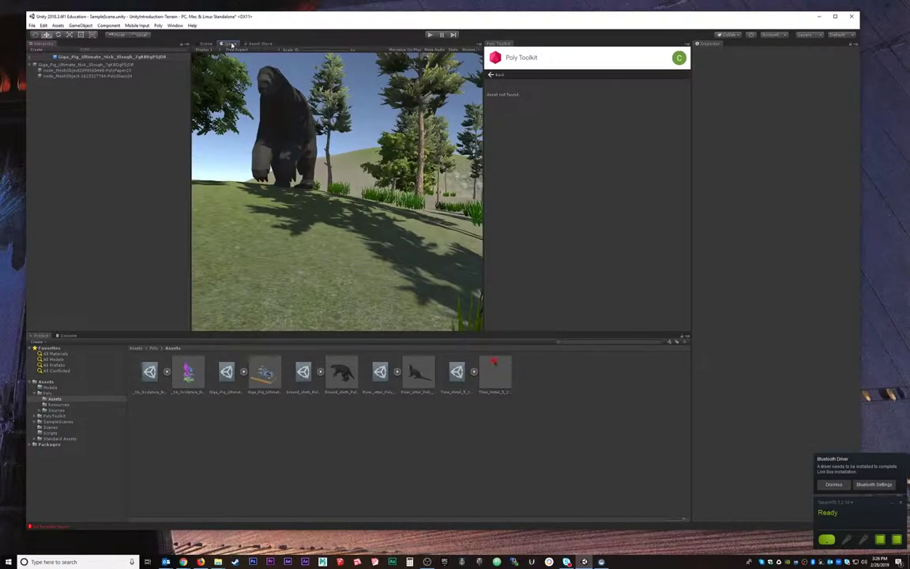
left_click(260, 44)
left_click(206, 44)
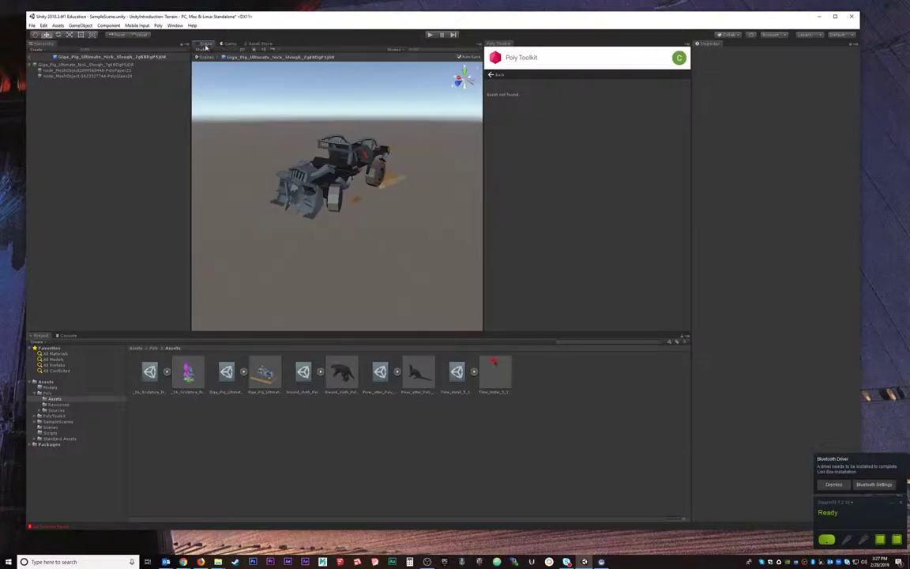
left_click(30, 59)
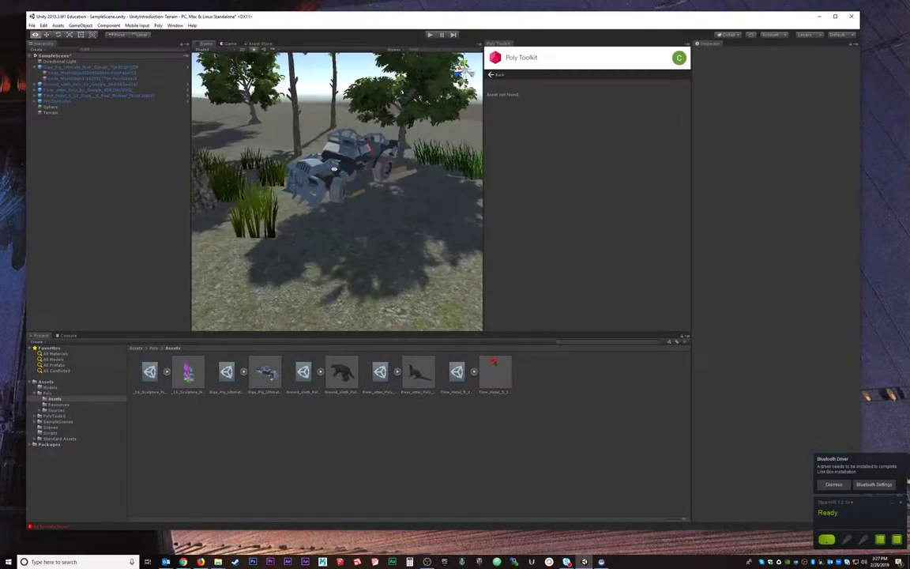
left_click_drag(340, 171, 248, 138, "alt")
scroll(308, 159, "up", 2)
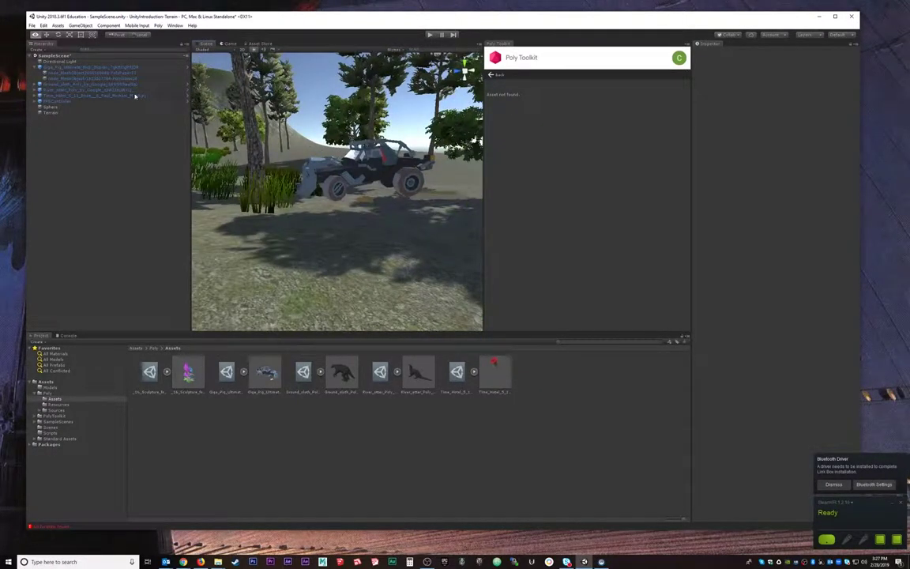
left_click(79, 67)
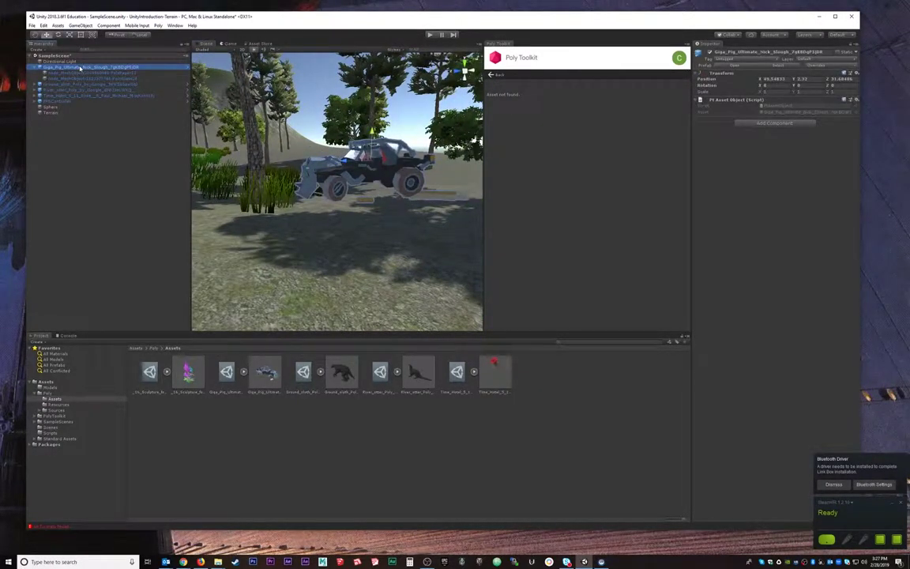
key("Delete")
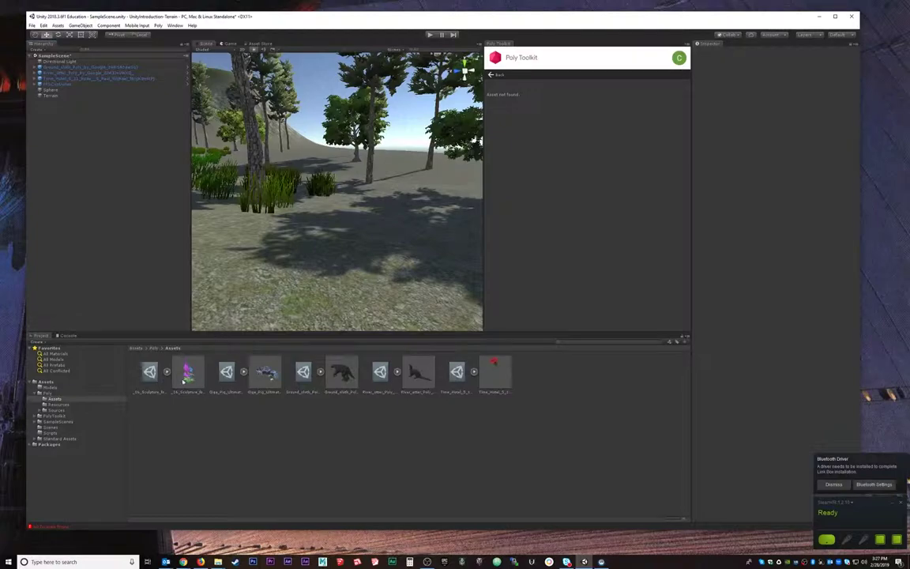
Place the Infiniverse sculpture prefab by the grass near the player camera, scale it to about 7.83 and position it on the ground
left_click(186, 377)
scroll(267, 258, "down", 5)
left_click_drag(301, 158, 331, 208, "alt")
right_click_drag(330, 207, 365, 261)
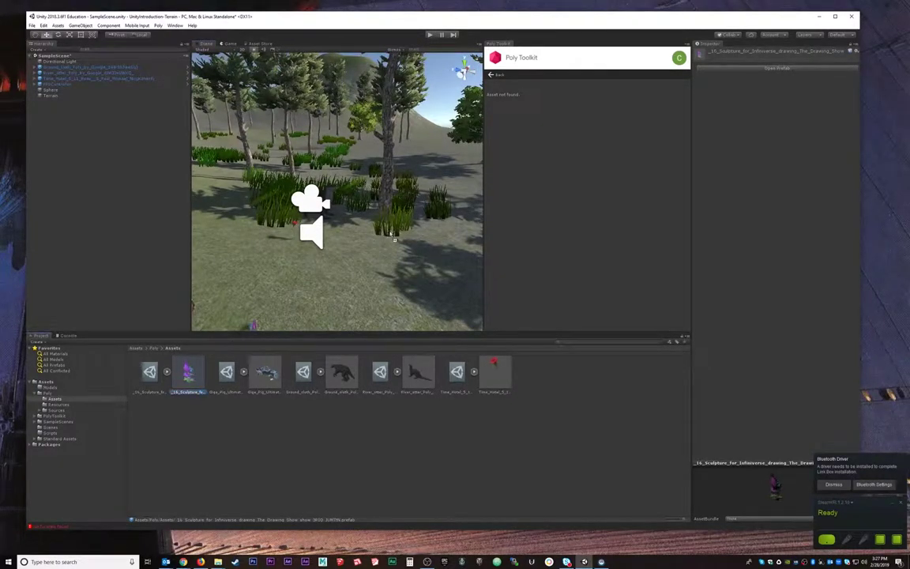
left_click_drag(368, 235, 545, 213)
key("e")
key("r")
key("w")
mouse_move(371, 208)
left_mouse_down()
mouse_move(375, 179)
mouse_move(496, 226)
mouse_move(443, 71)
left_mouse_up()
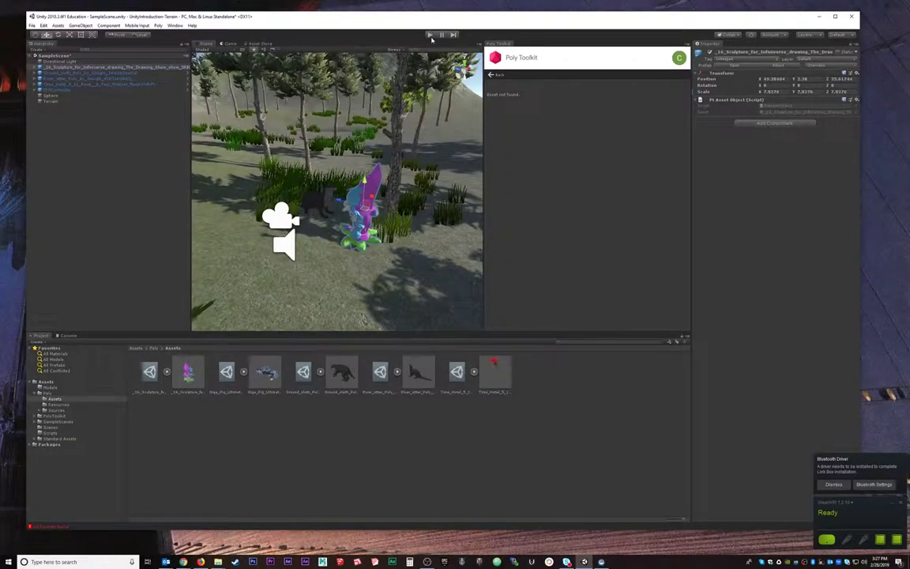
Inspect the sculpture up close, run the scene in play mode to walk up to it, and stop play mode
scroll(380, 219, "up", 4)
key("f")
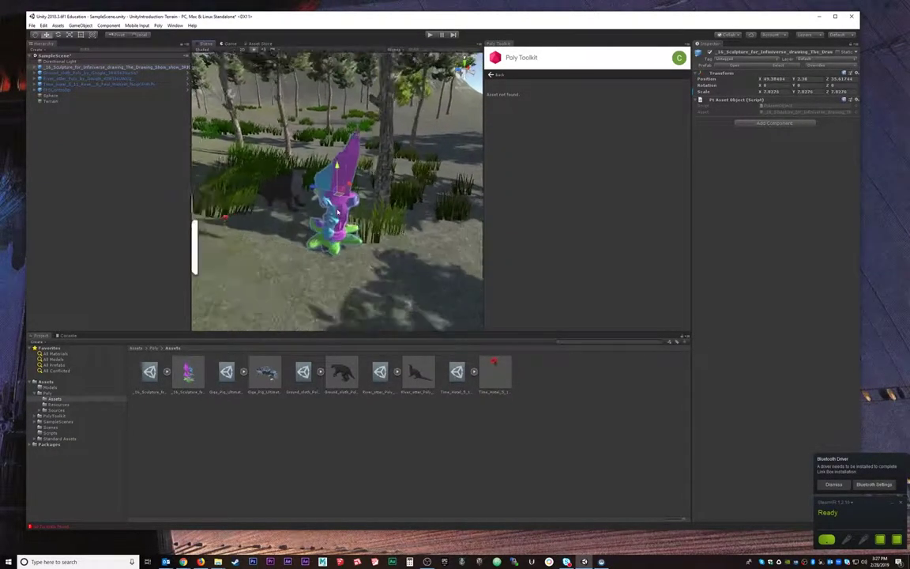
scroll(328, 230, "up", 6)
mouse_move(328, 230)
left_mouse_down("alt")
mouse_move(474, 218)
mouse_move(394, 223)
left_mouse_up("alt")
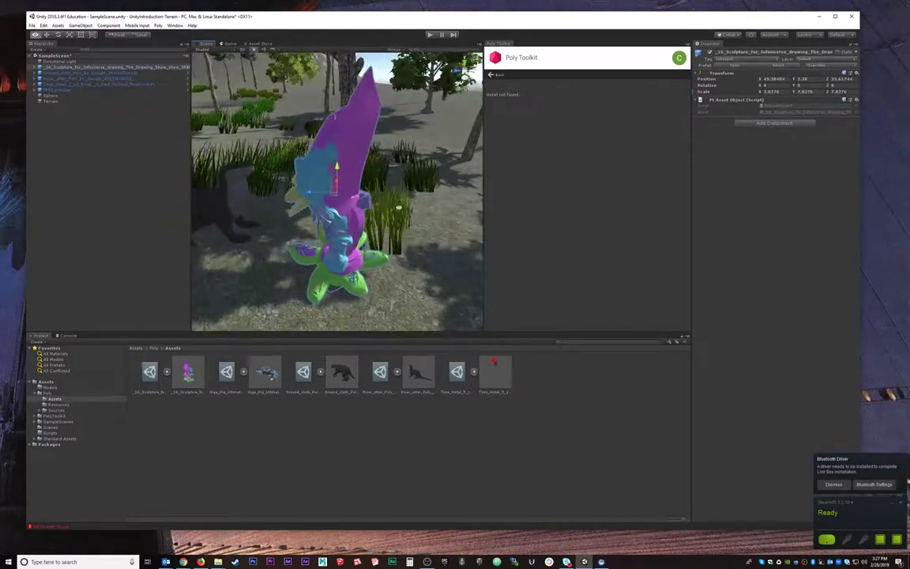
left_click(430, 35)
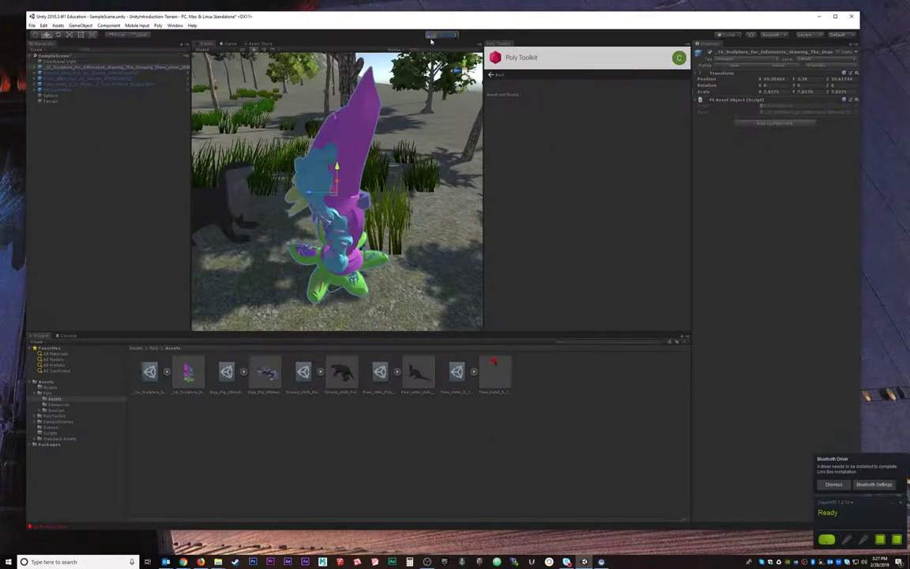
key("w")
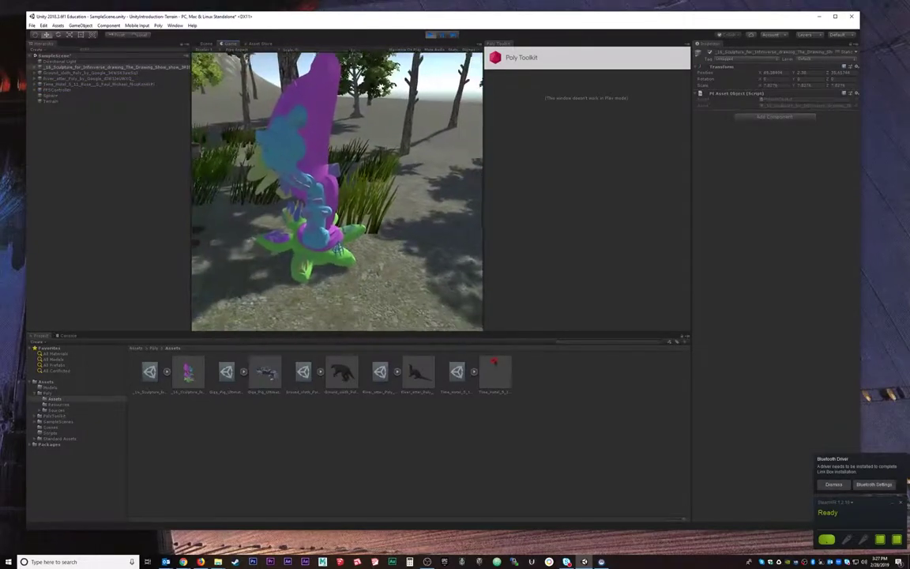
key("Escape")
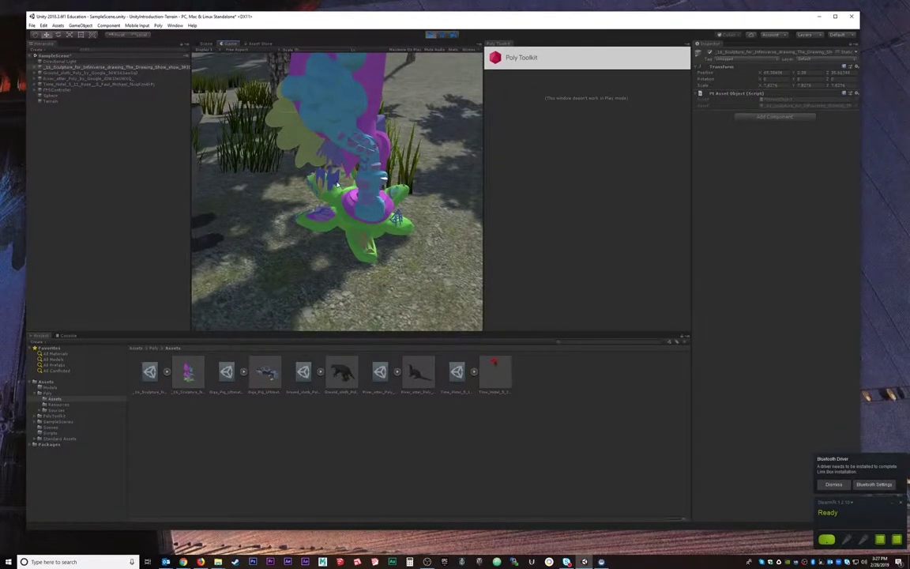
left_click(429, 35)
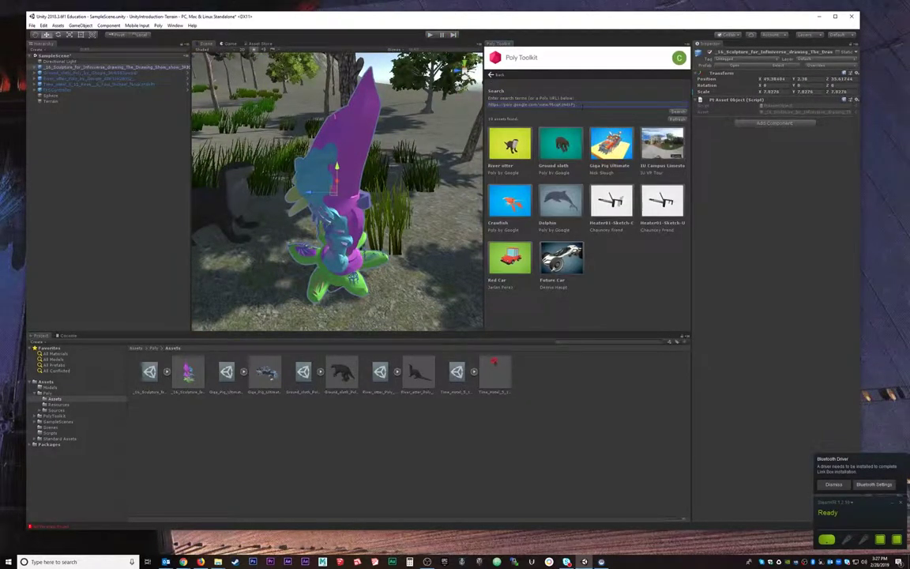
Search Poly Toolkit for "fire", replacing the previous search URL
left_click_drag(616, 103, 474, 100)
key("BackSpace")
type("fox")
key("Return")
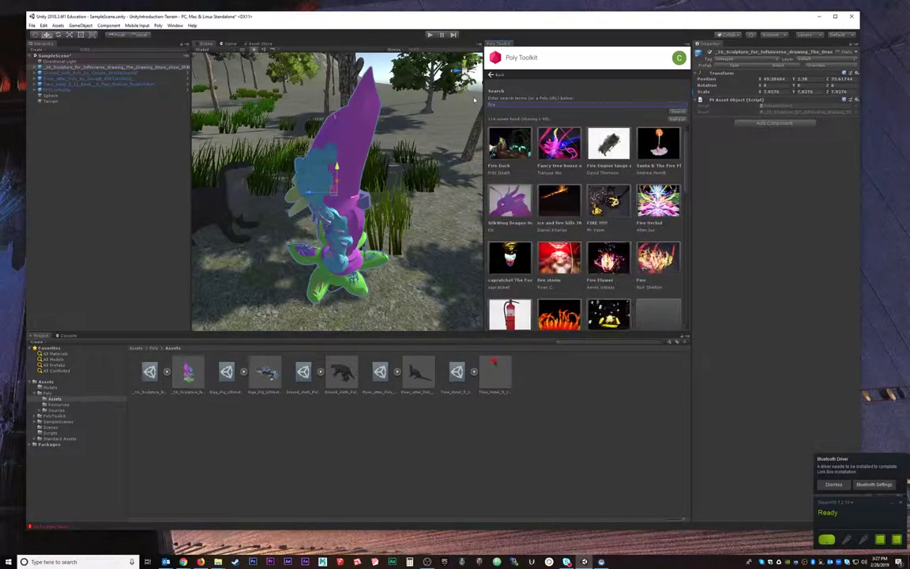
Choose the model titled "Fire" from the results and import it into the project with its default options
scroll(629, 249, "down", 2)
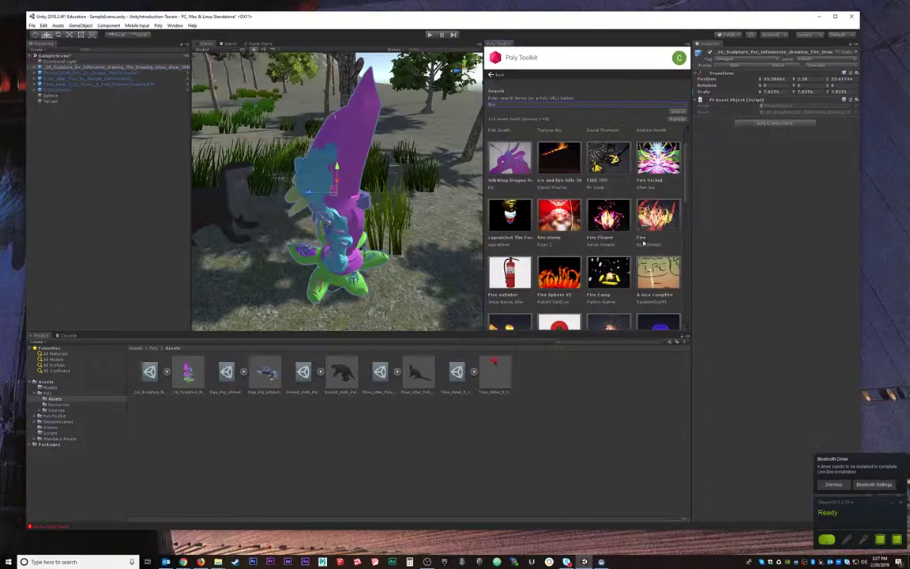
left_click(660, 220)
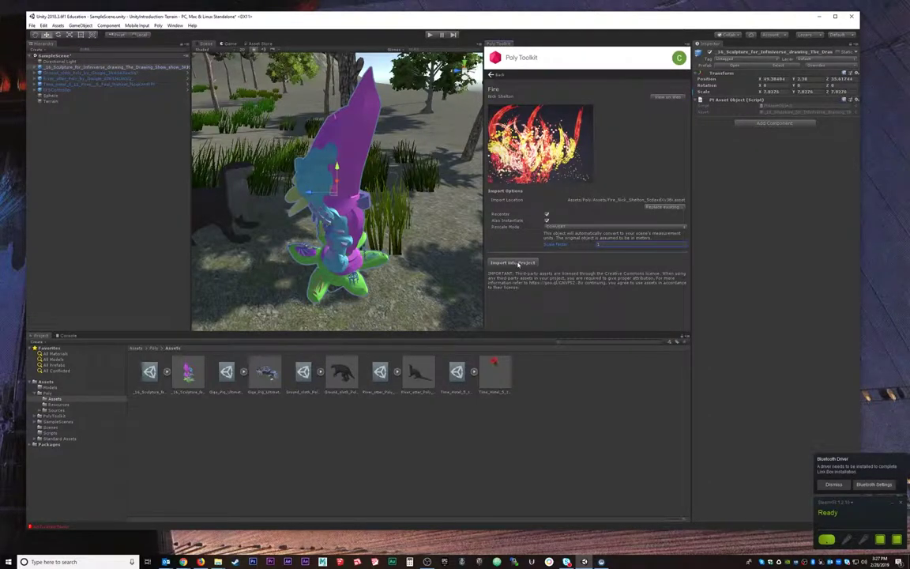
left_click(514, 262)
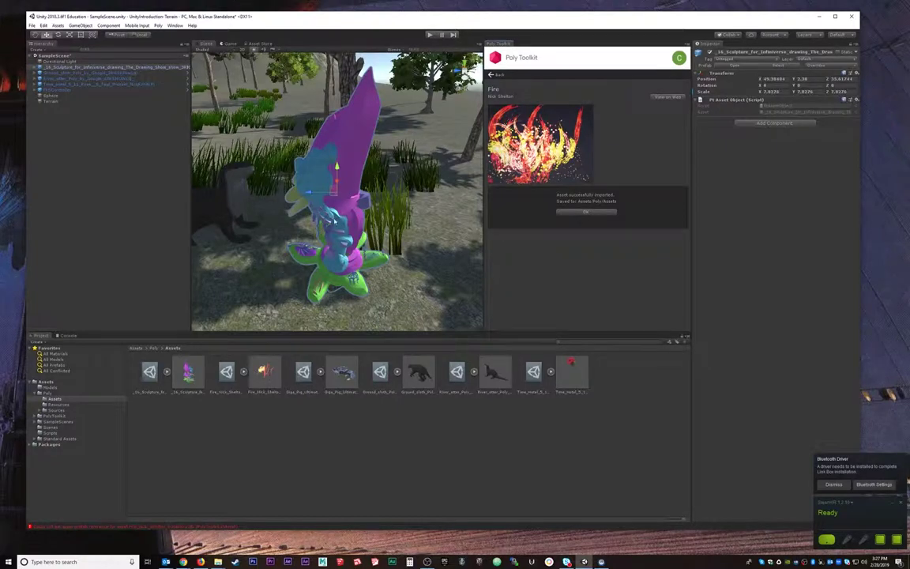
Delete the Infiniverse sculpture object from the scene
scroll(241, 324, "down", 3)
left_click(60, 118)
left_click(55, 67)
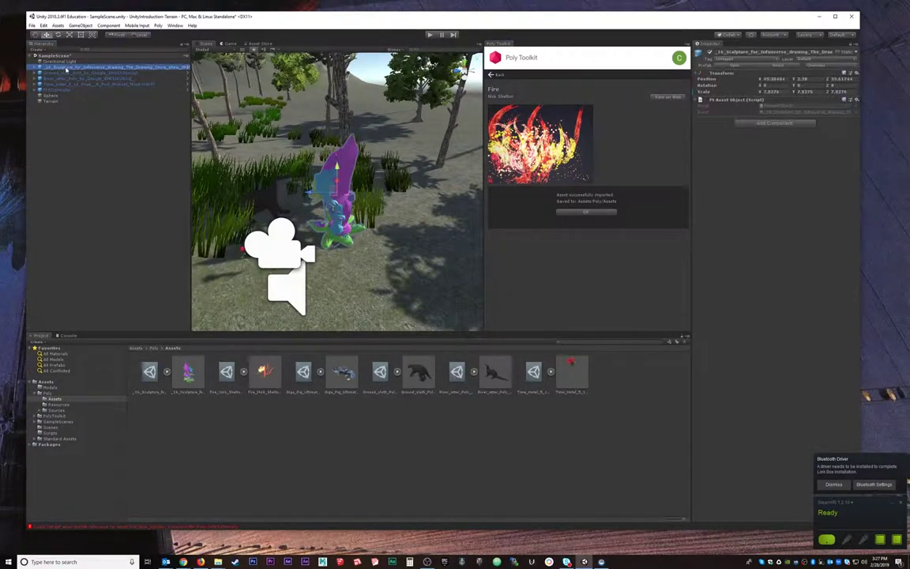
key("Delete")
Place the Fire prefab on the ground near the tree and grass, scaling it uniformly to about 0.39
left_click_drag(264, 371, 356, 206)
scroll(377, 234, "down", 3)
mouse_move(377, 238)
left_mouse_down("alt")
mouse_move(434, 236)
mouse_move(376, 257)
left_mouse_up("alt")
key("e")
key("r")
left_click_drag(361, 198, 395, 217)
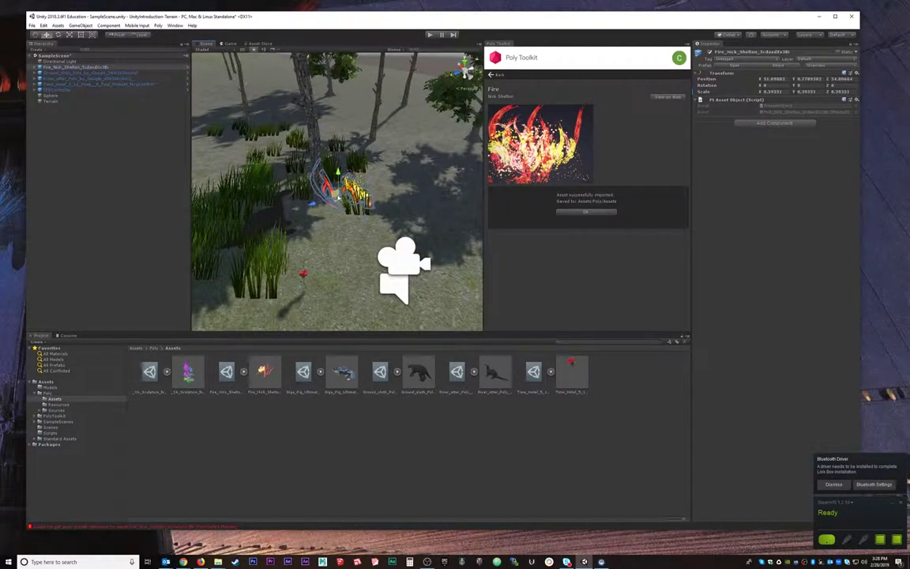
left_click_drag(337, 234, 367, 197, "alt")
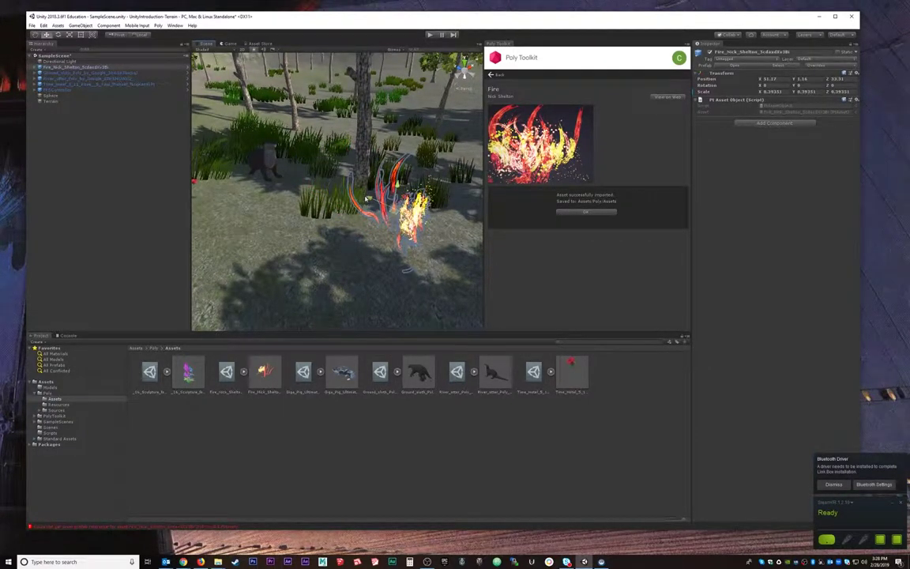
Run the scene in play mode, walk around the fire to view it from several sides, and stop play mode
left_click_drag(432, 224, 530, 221, "alt")
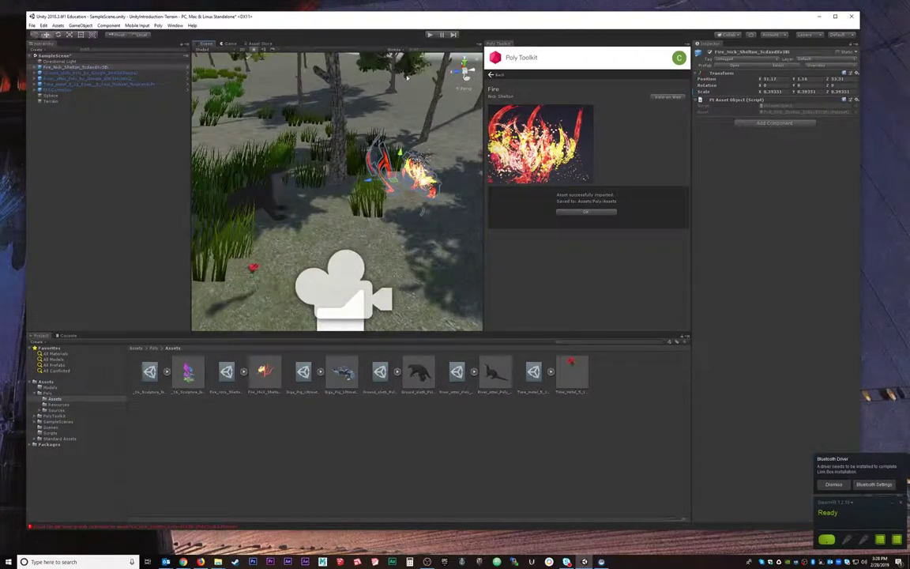
left_click(431, 35)
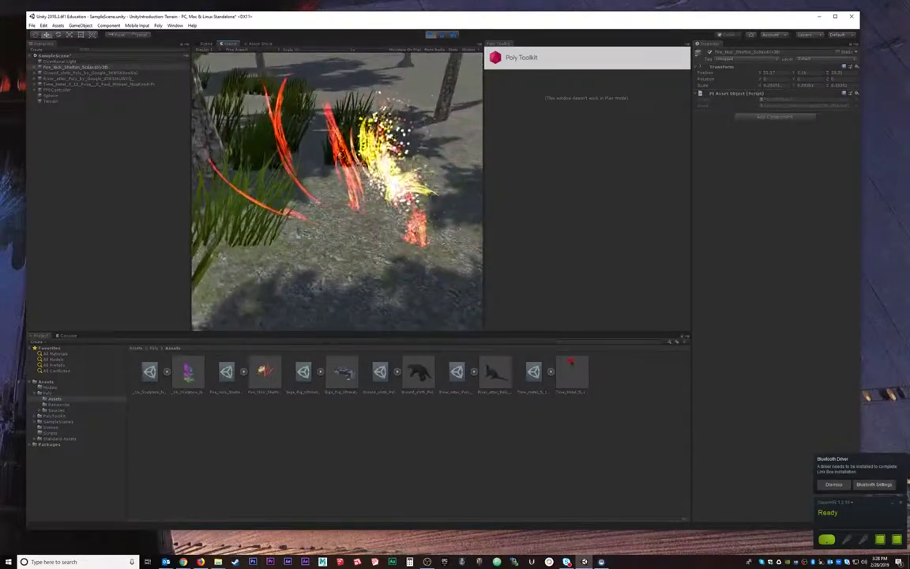
key("d")
key("d")
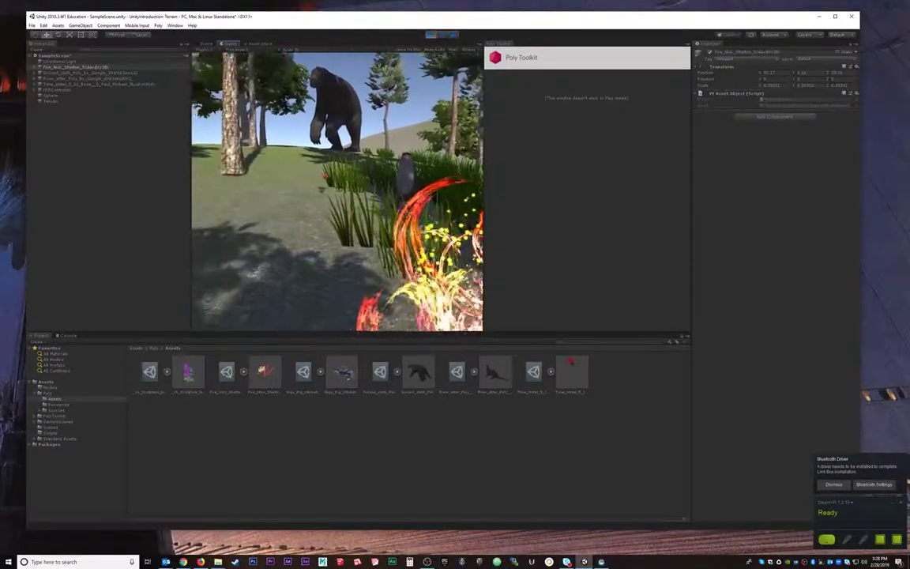
key("d")
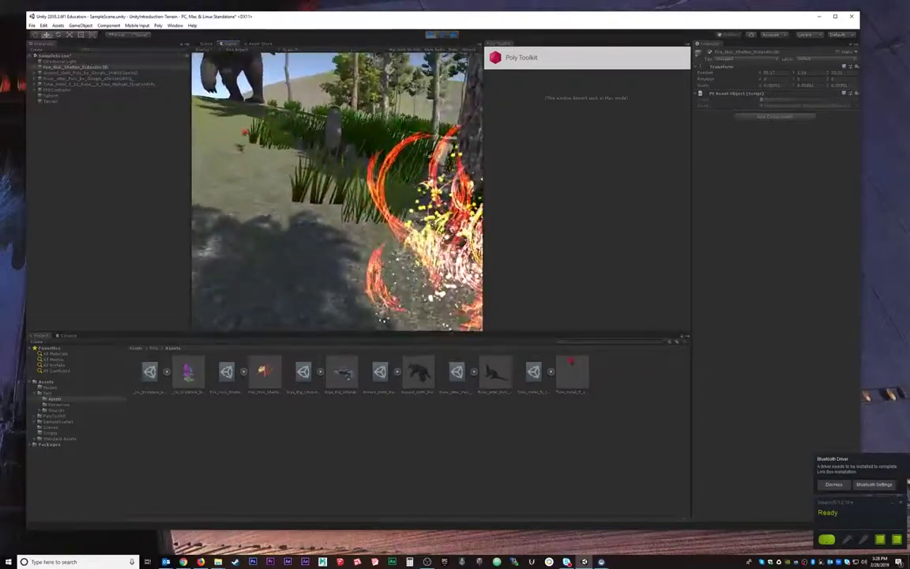
key("d")
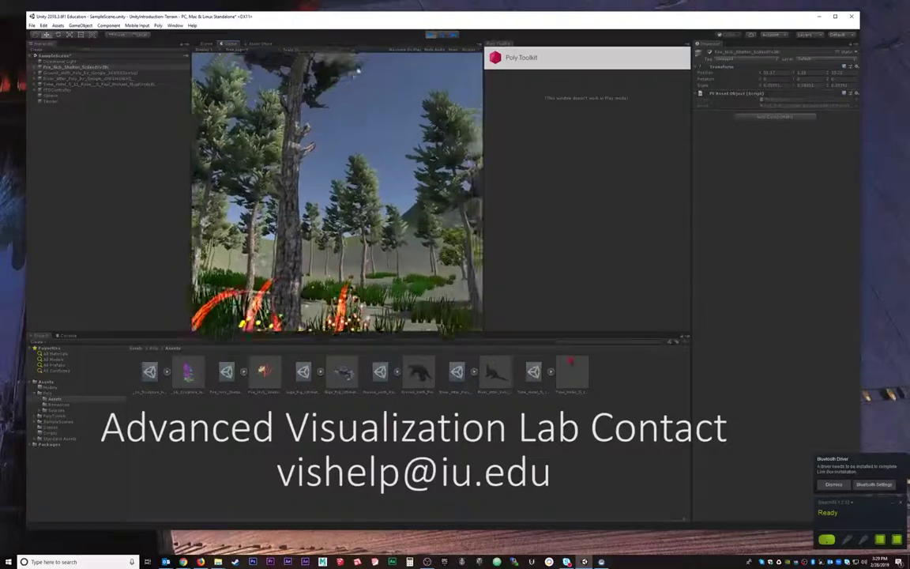
left_click(431, 36)
key("ctrl+p")
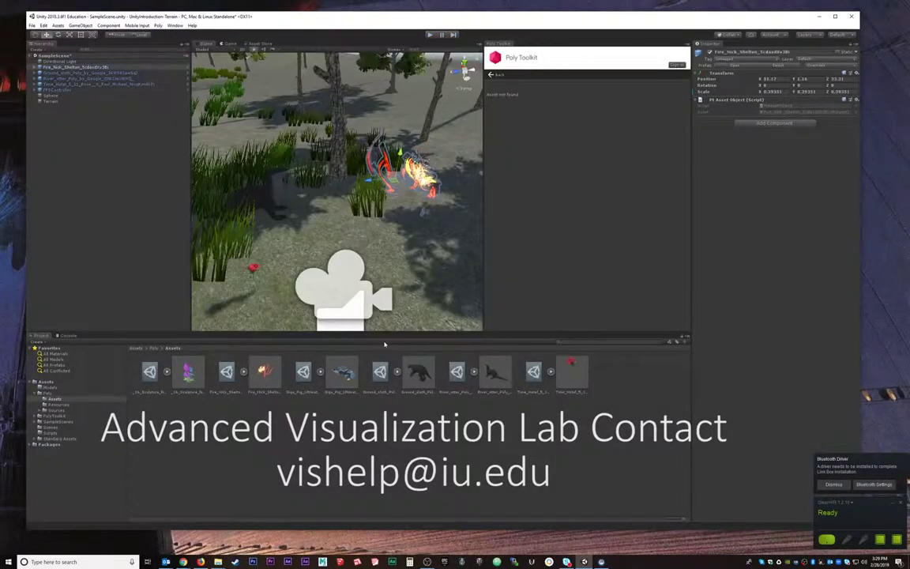